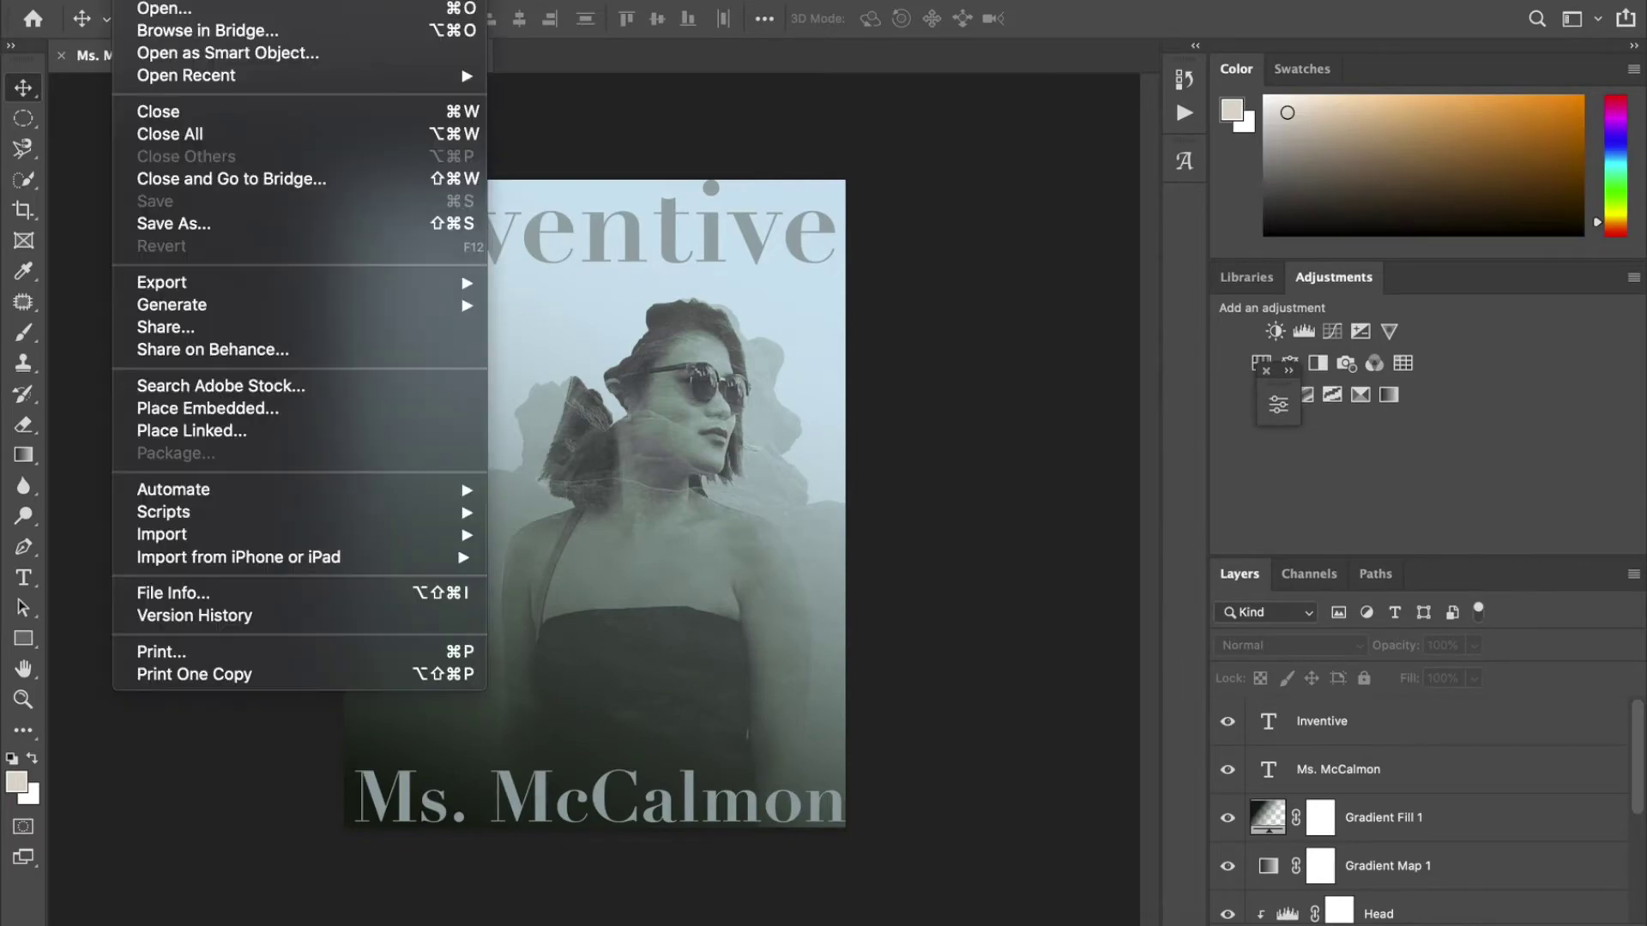
Step: From the 8.5 × 11 in, 300 ppi preset, name the document as the second self-portrait with underscores, transparent background
left_click(163, 0)
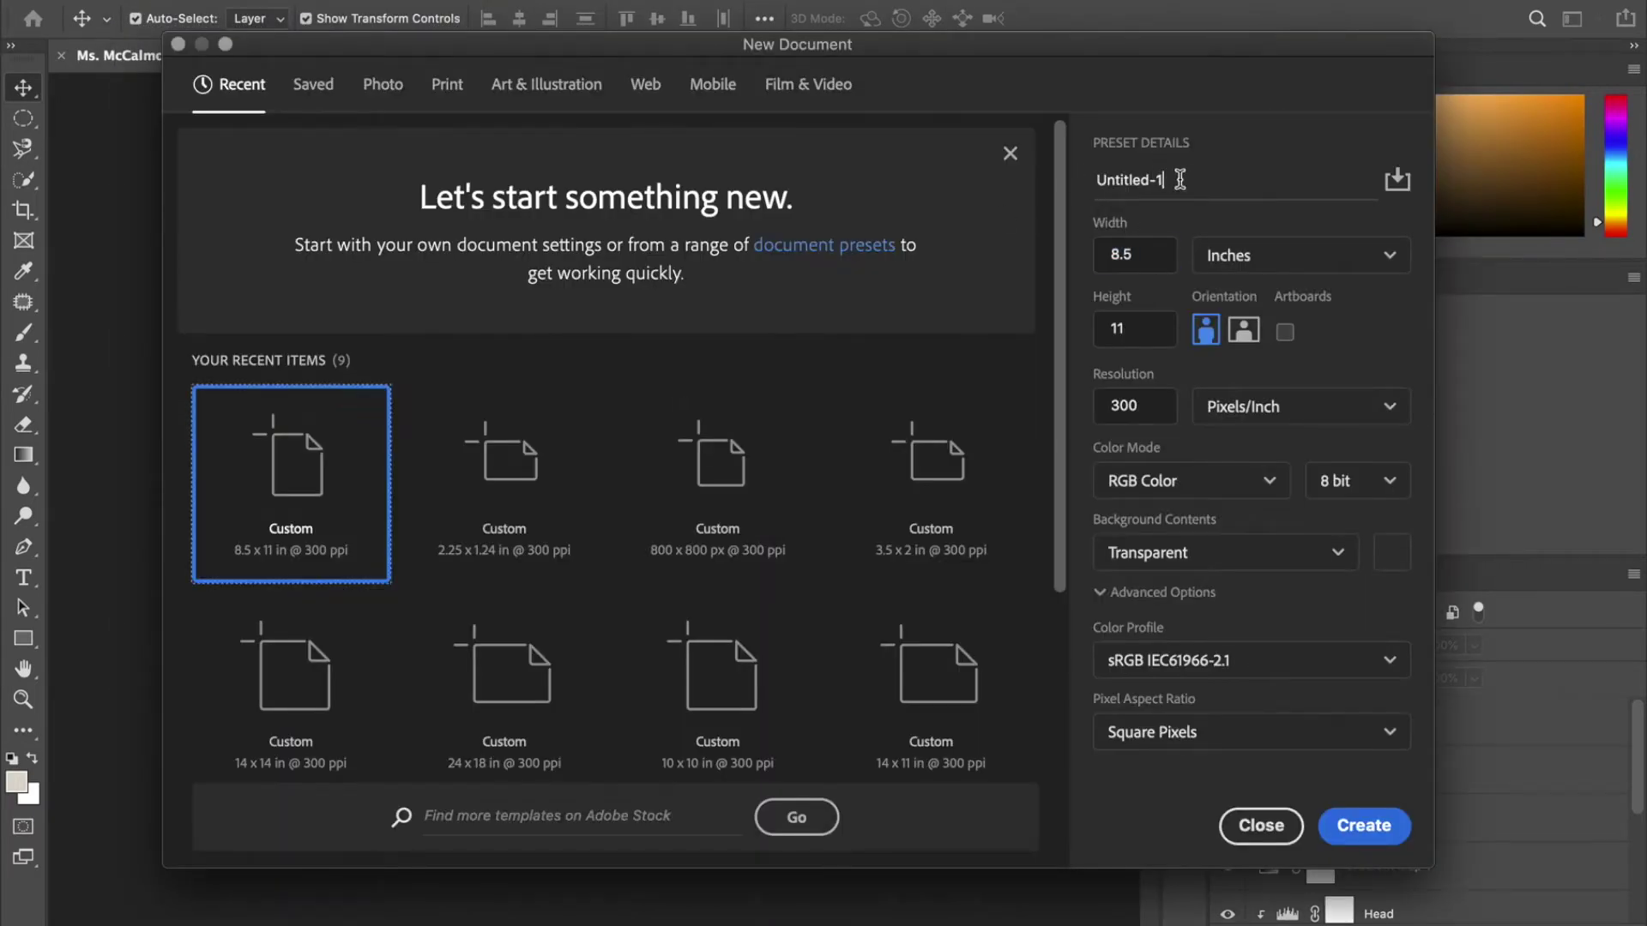
left_click(1181, 178)
type("M")
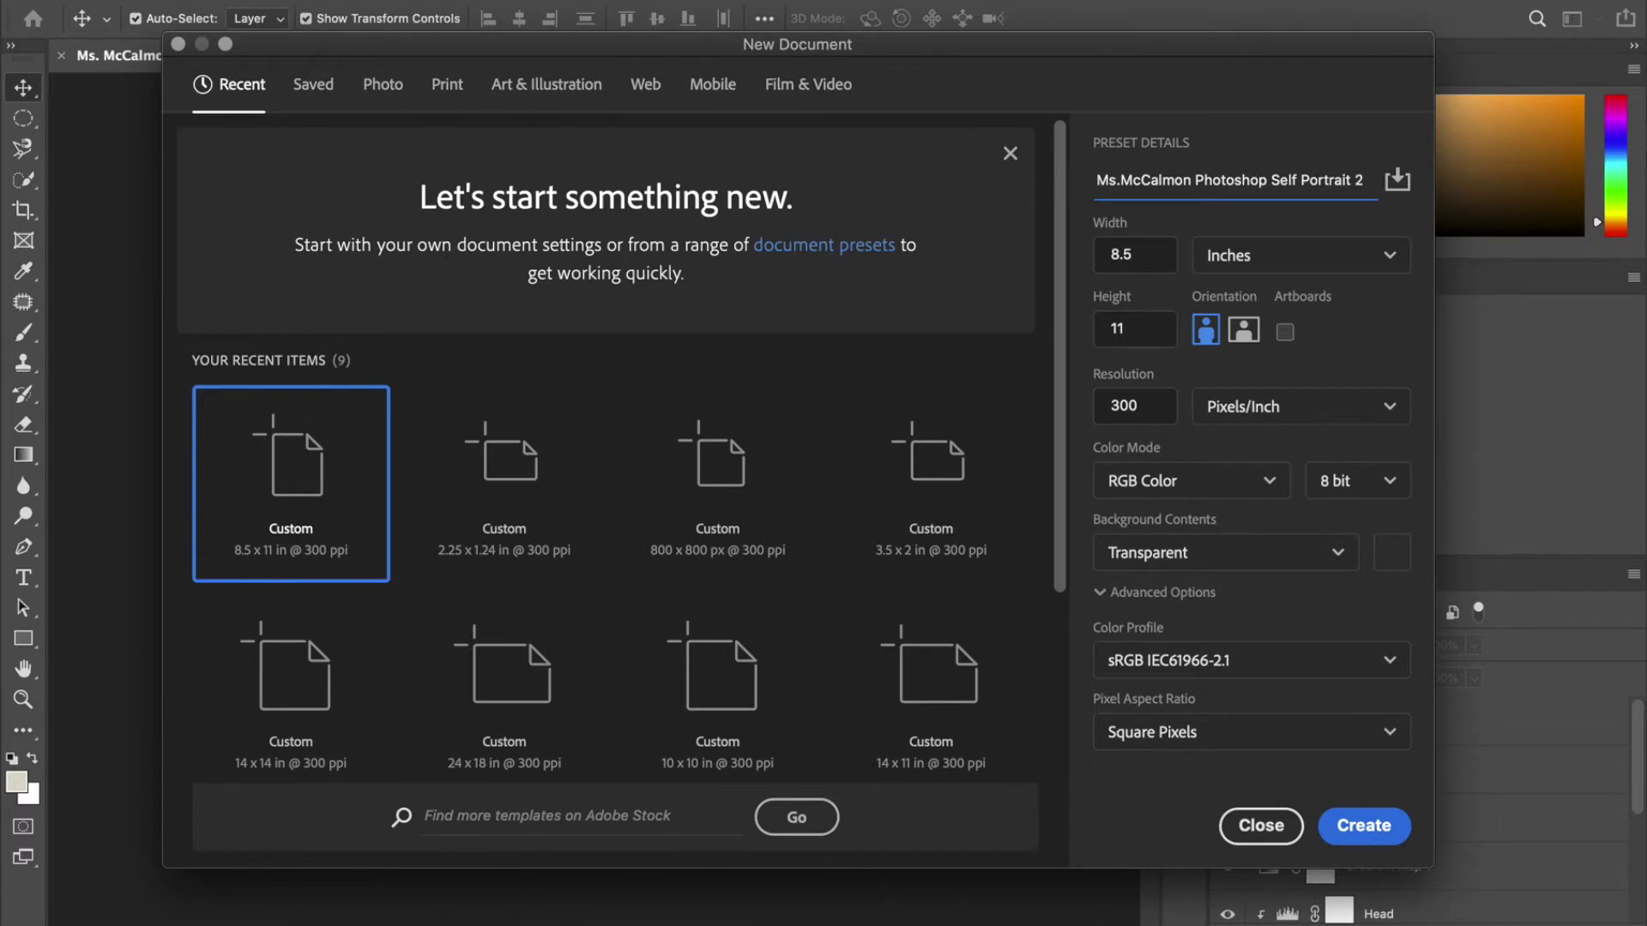
left_click(1194, 178)
key("Right")
key("super+a")
double_click(1229, 181)
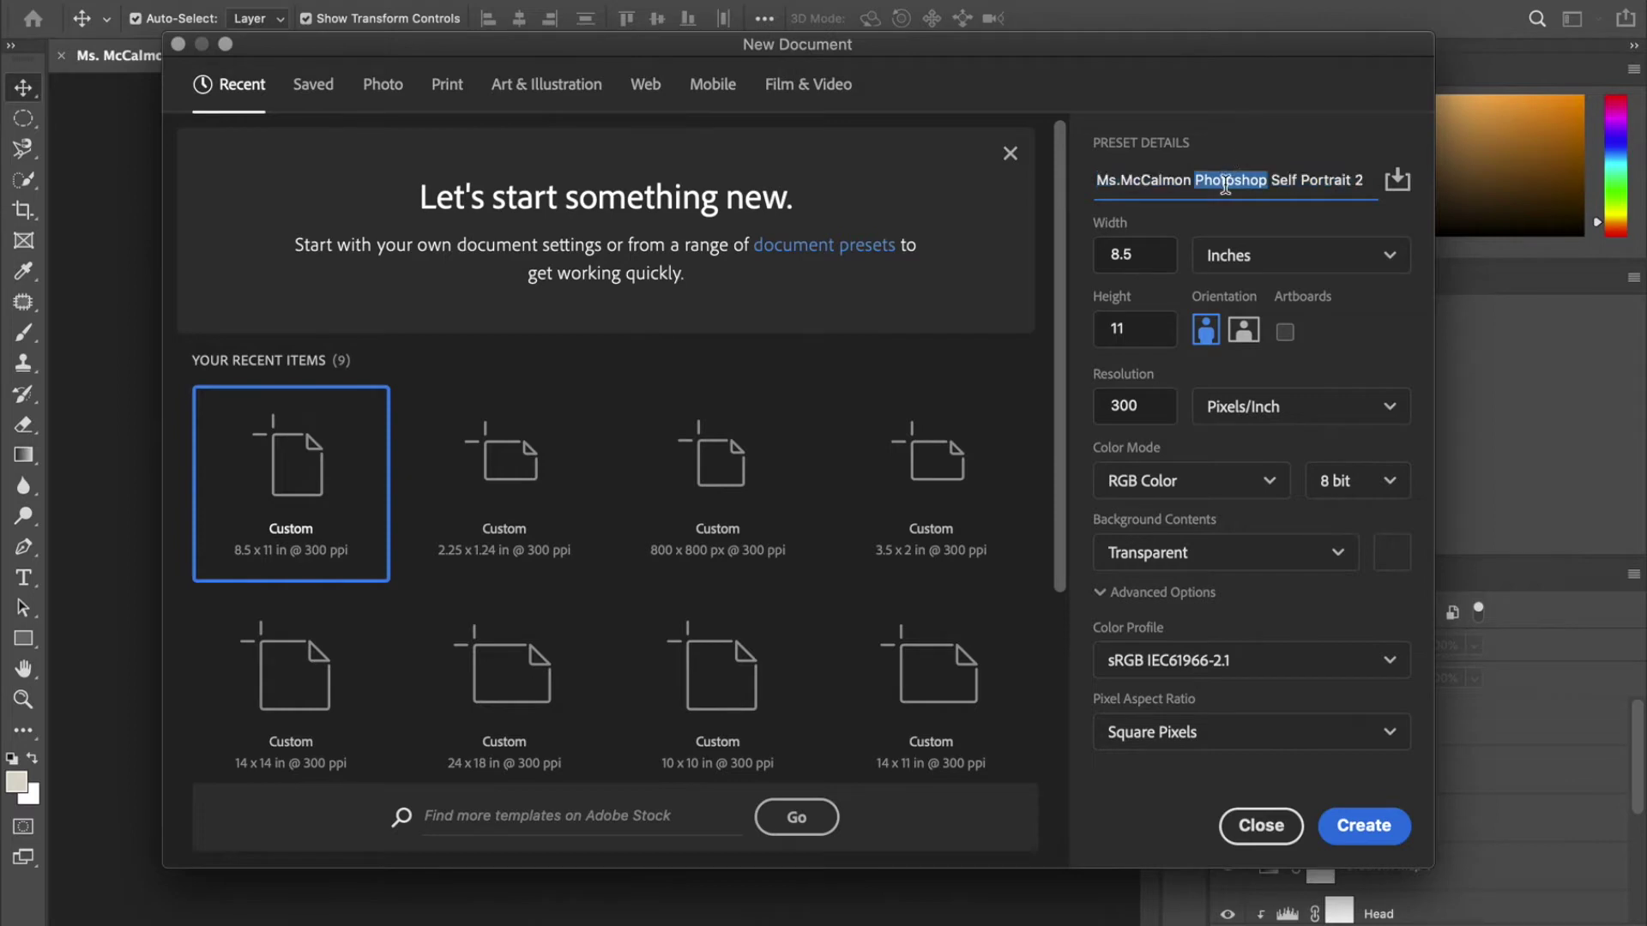
left_click(1202, 181)
key("BackSpace")
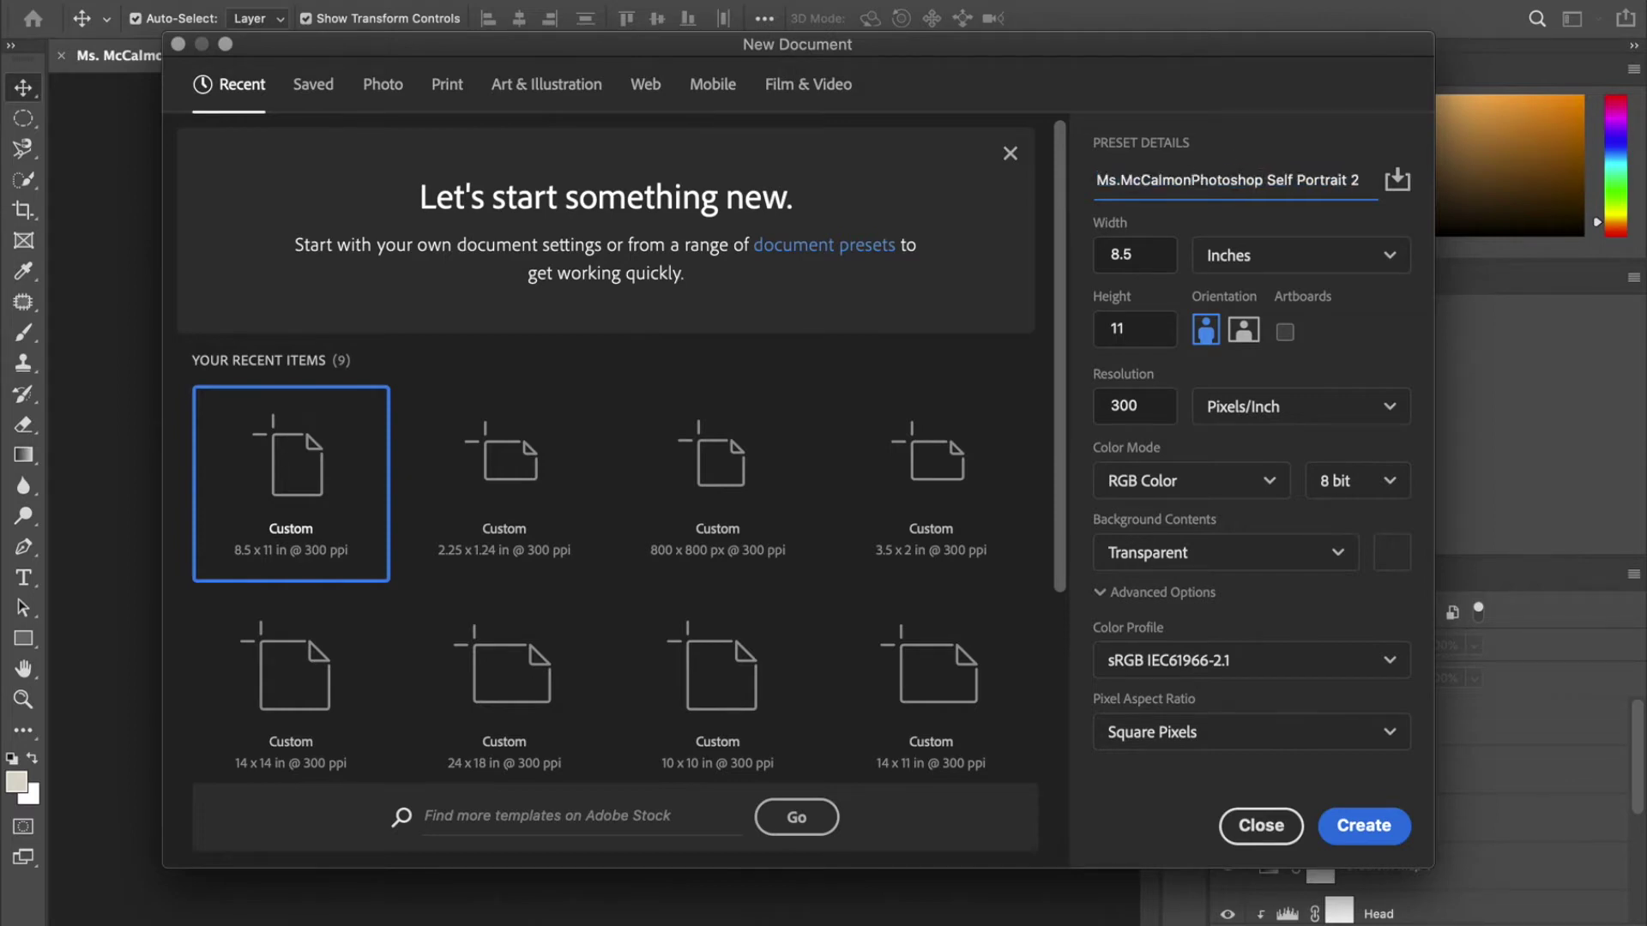
type("_")
key("super+a")
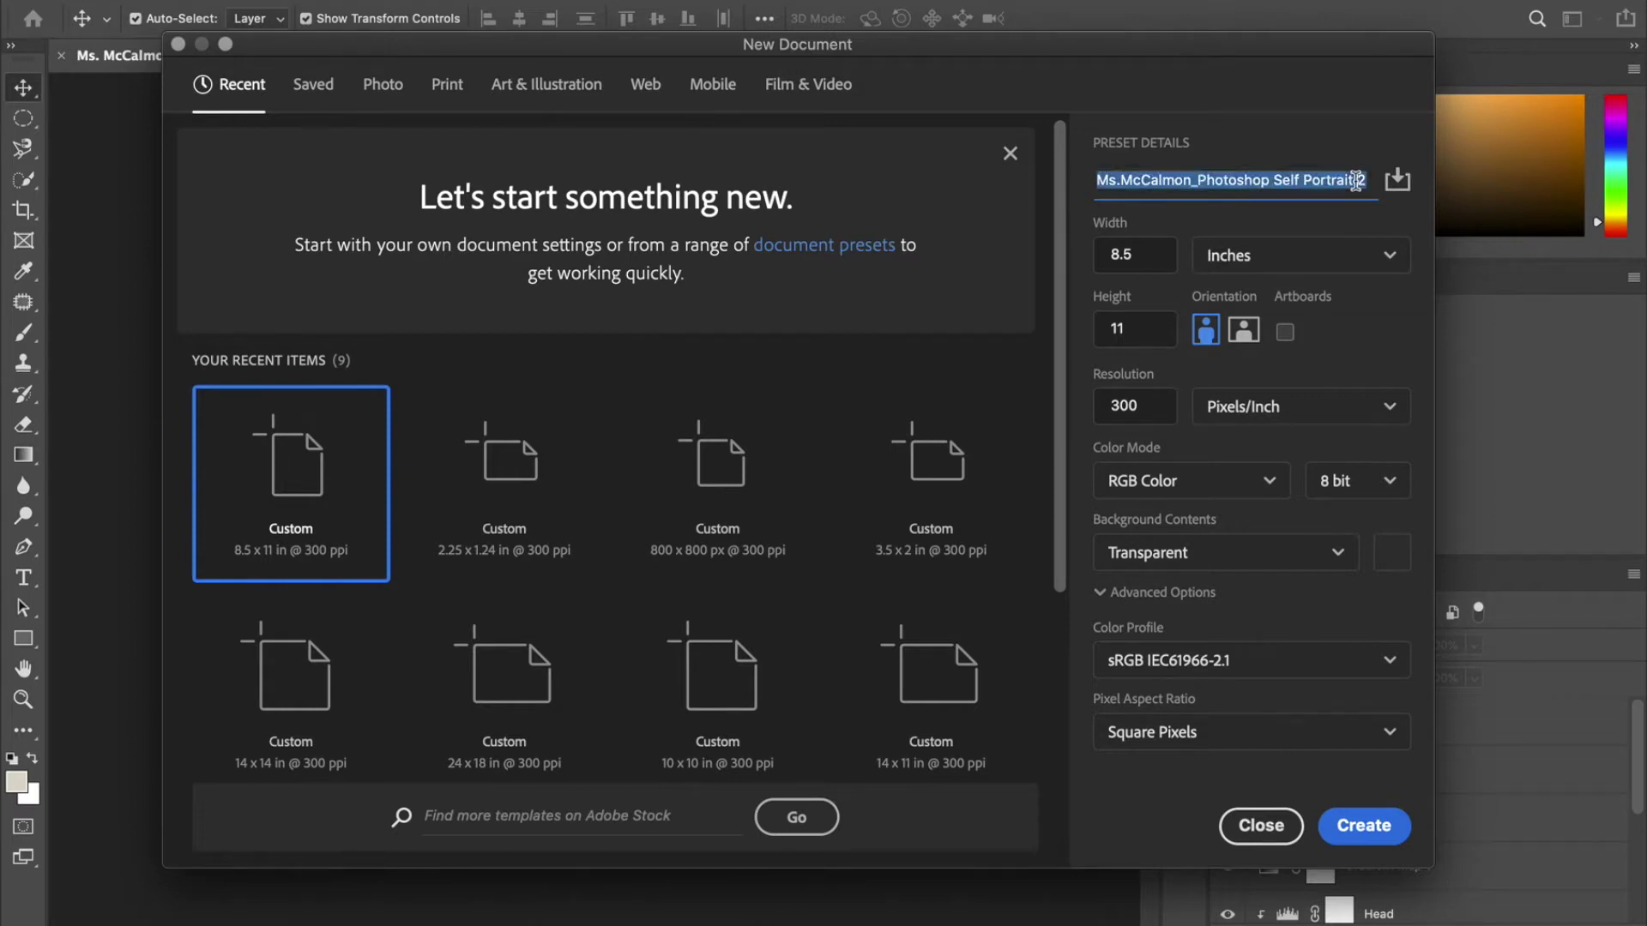
key("Right")
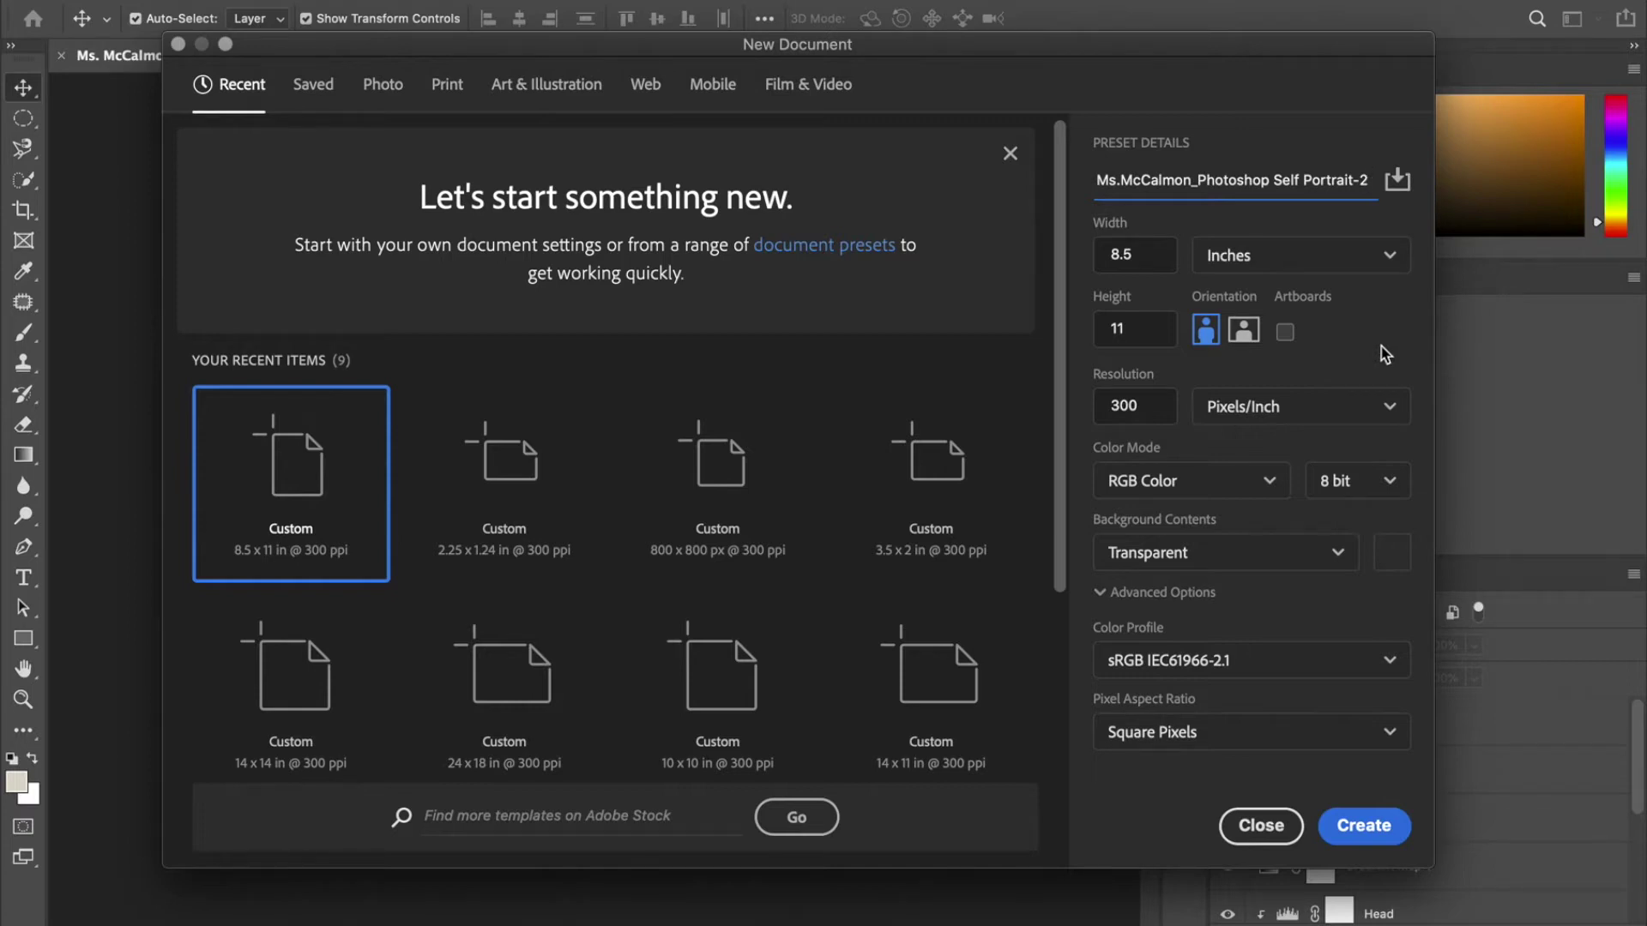
left_click(1346, 825)
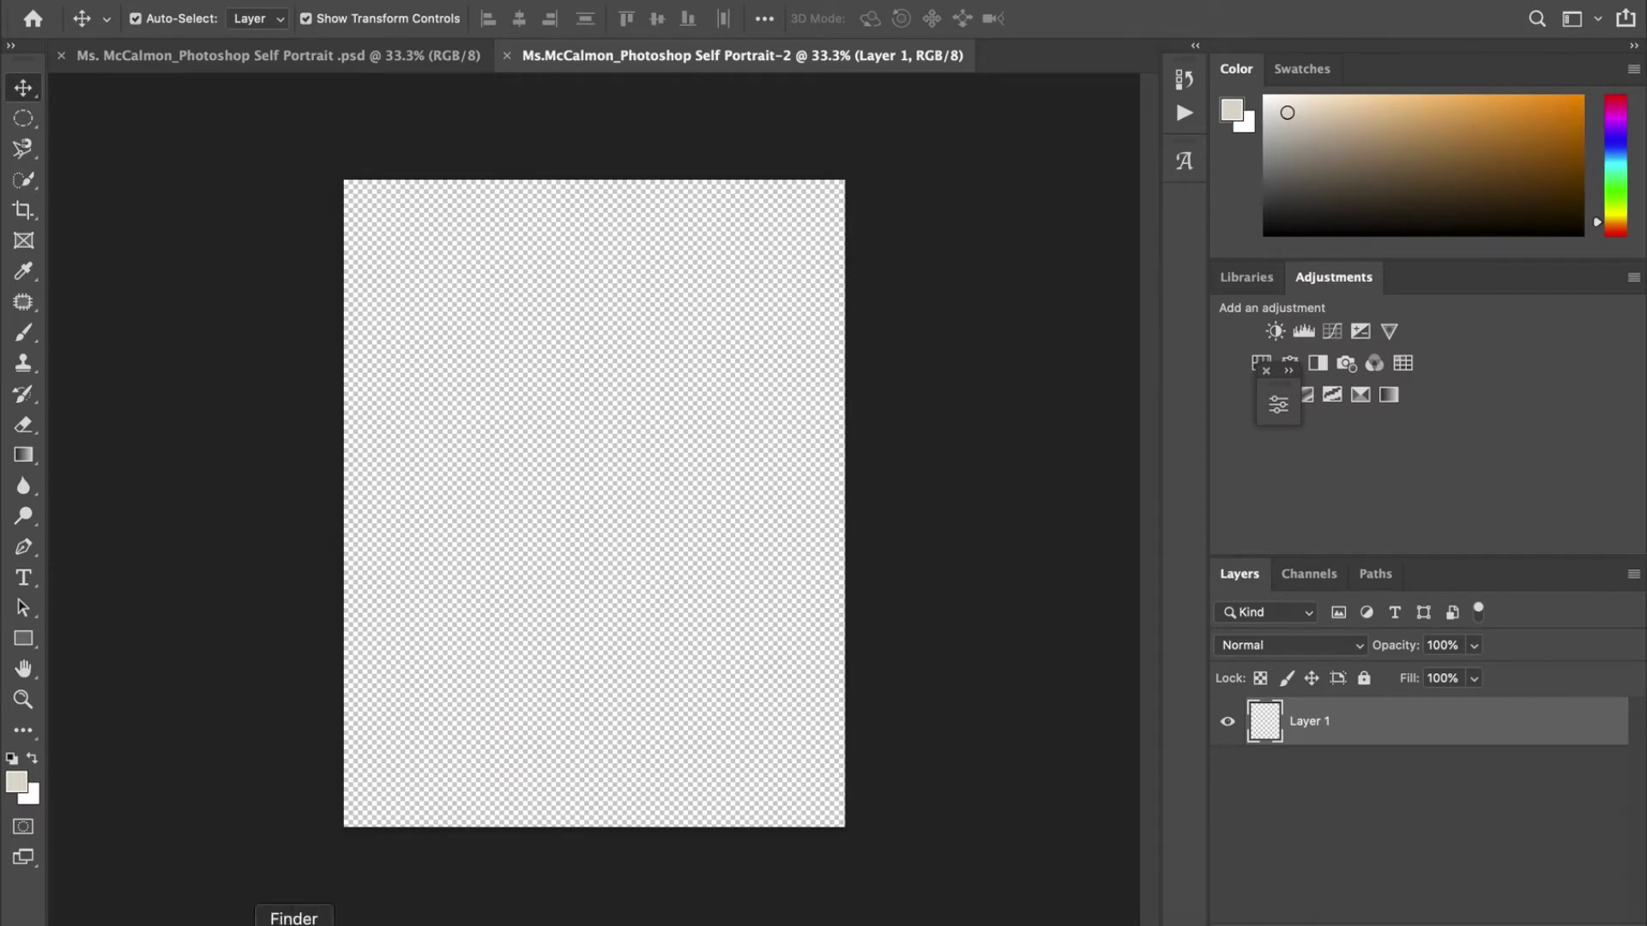
Step: Drag the portrait photo IMG_2316.jpeg from Finder onto the canvas
left_click(293, 921)
left_click(1272, 171)
key("space")
left_click_drag(1272, 171, 874, 383)
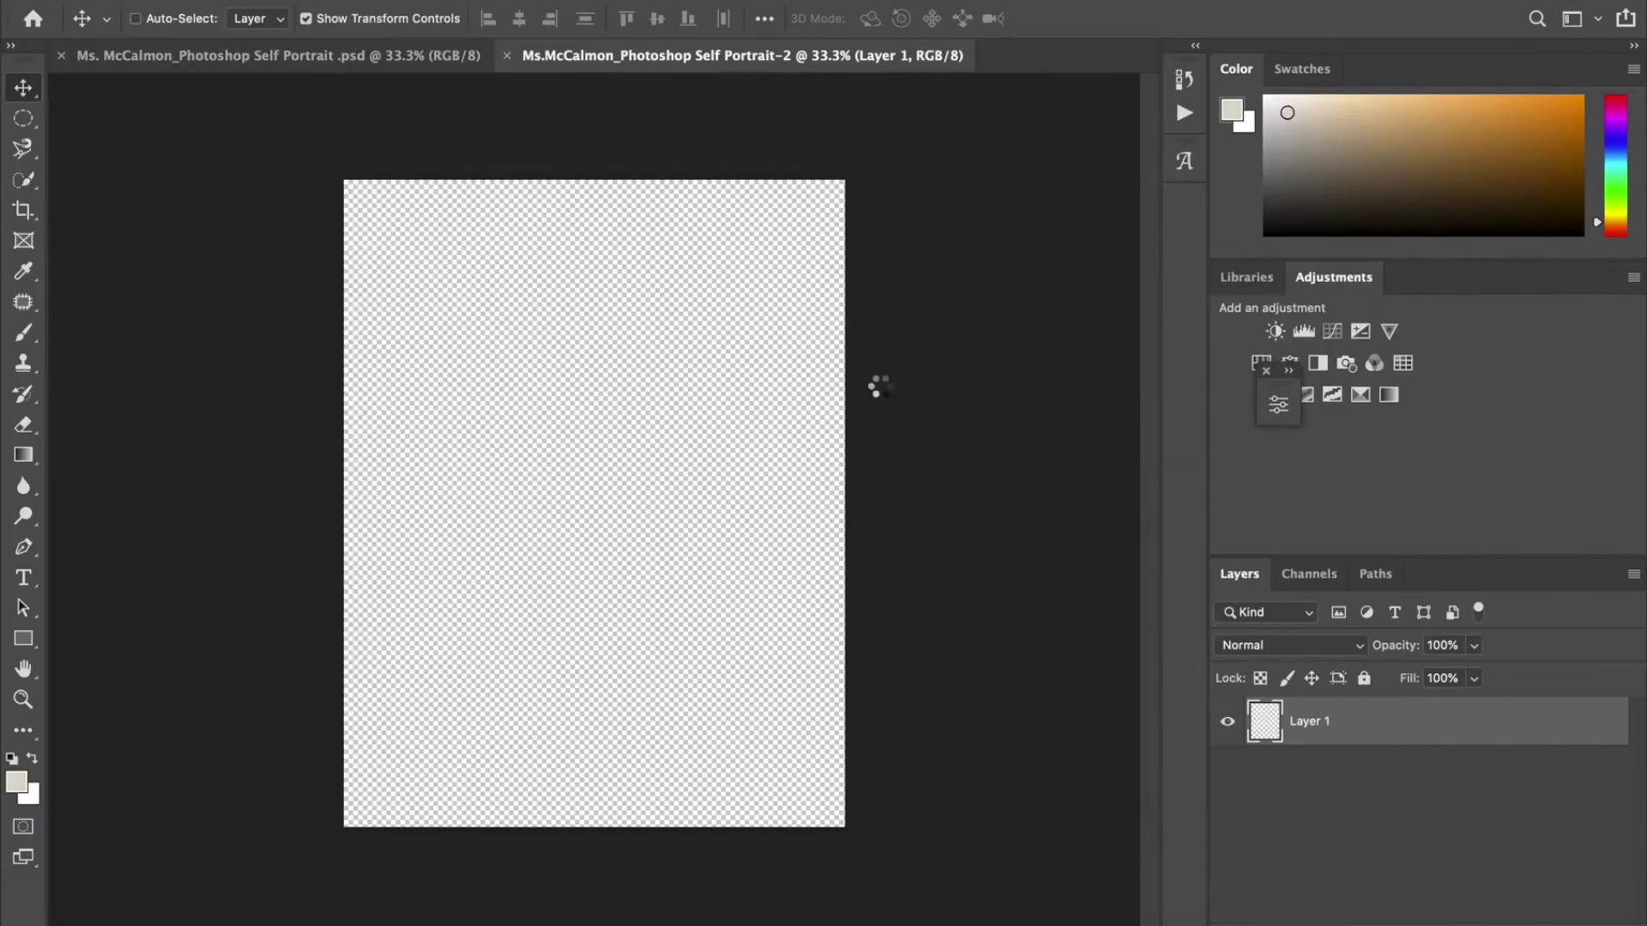
Step: Enlarge the photo to about 244% so her head and upper body fill the canvas
left_click_drag(343, 171, 128, 51)
left_click_drag(600, 532, 568, 630)
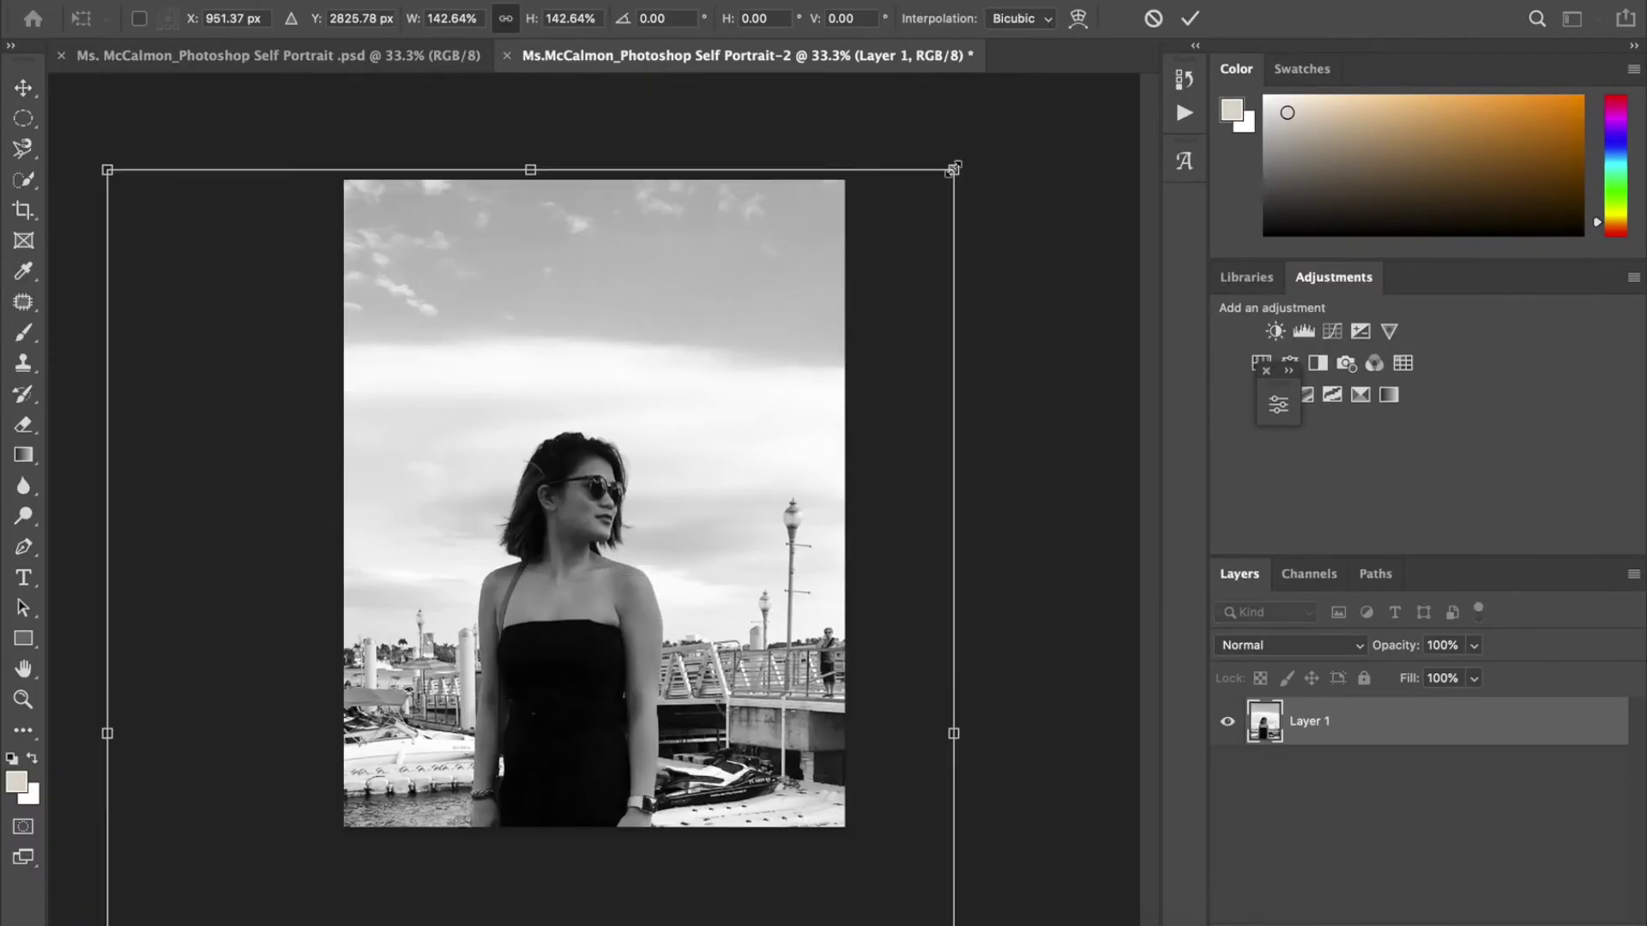
left_click_drag(949, 480, 1062, 481)
left_click_drag(652, 549, 686, 534)
left_click_drag(1029, 168, 1115, 223)
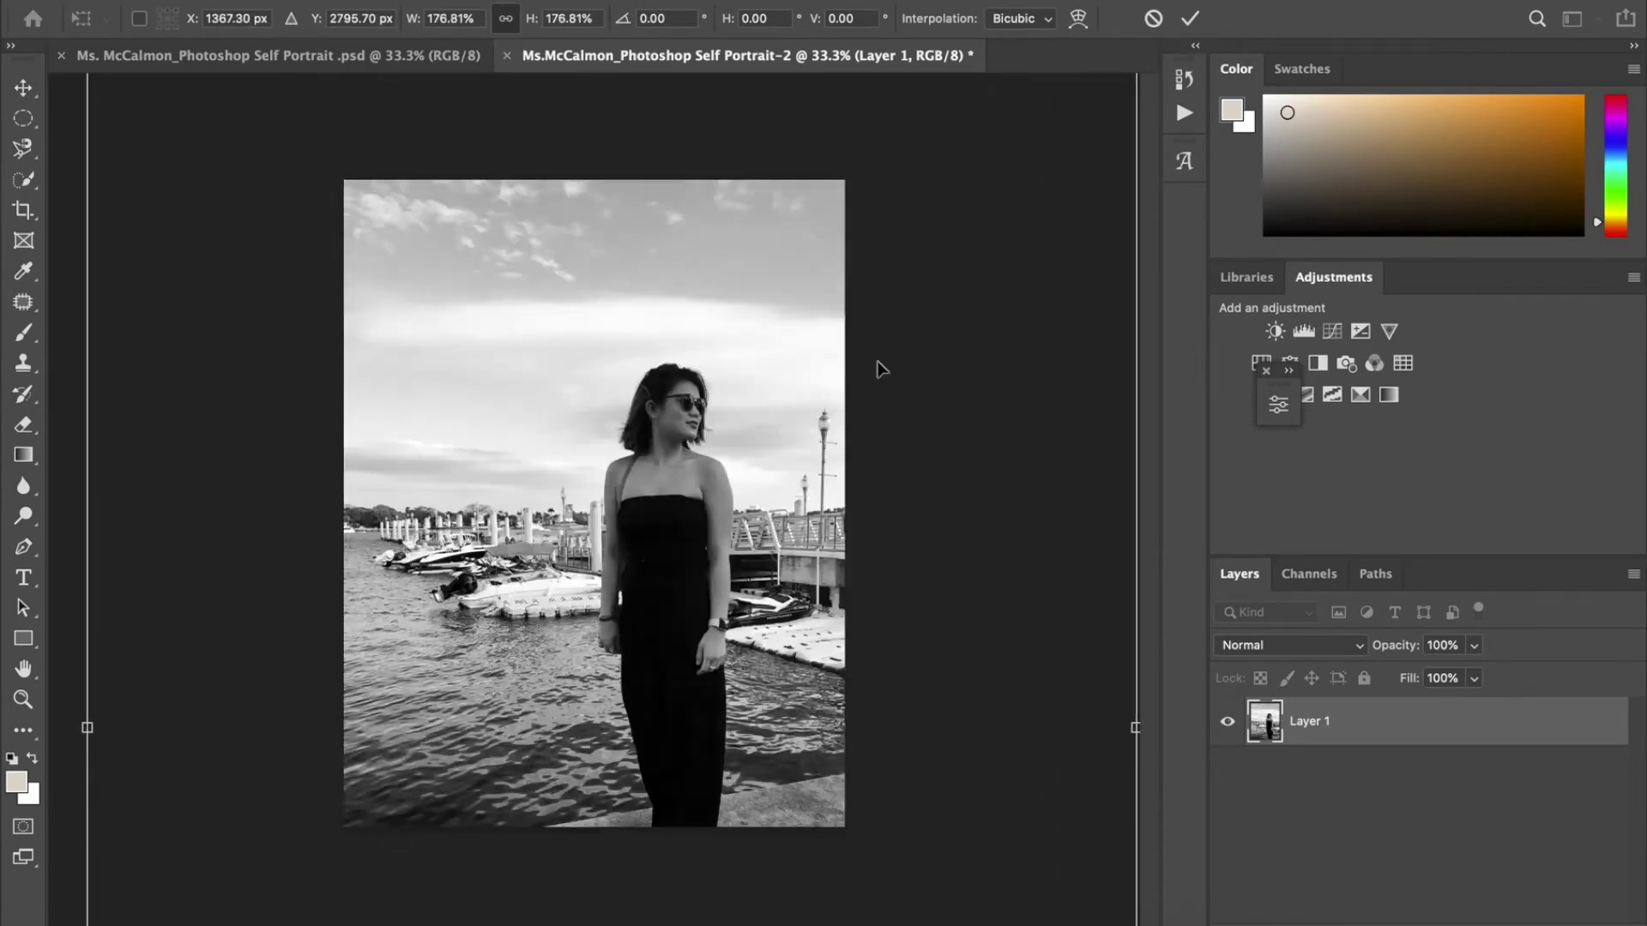
left_click_drag(882, 363, 914, 401)
left_click_drag(198, 257, 97, 167)
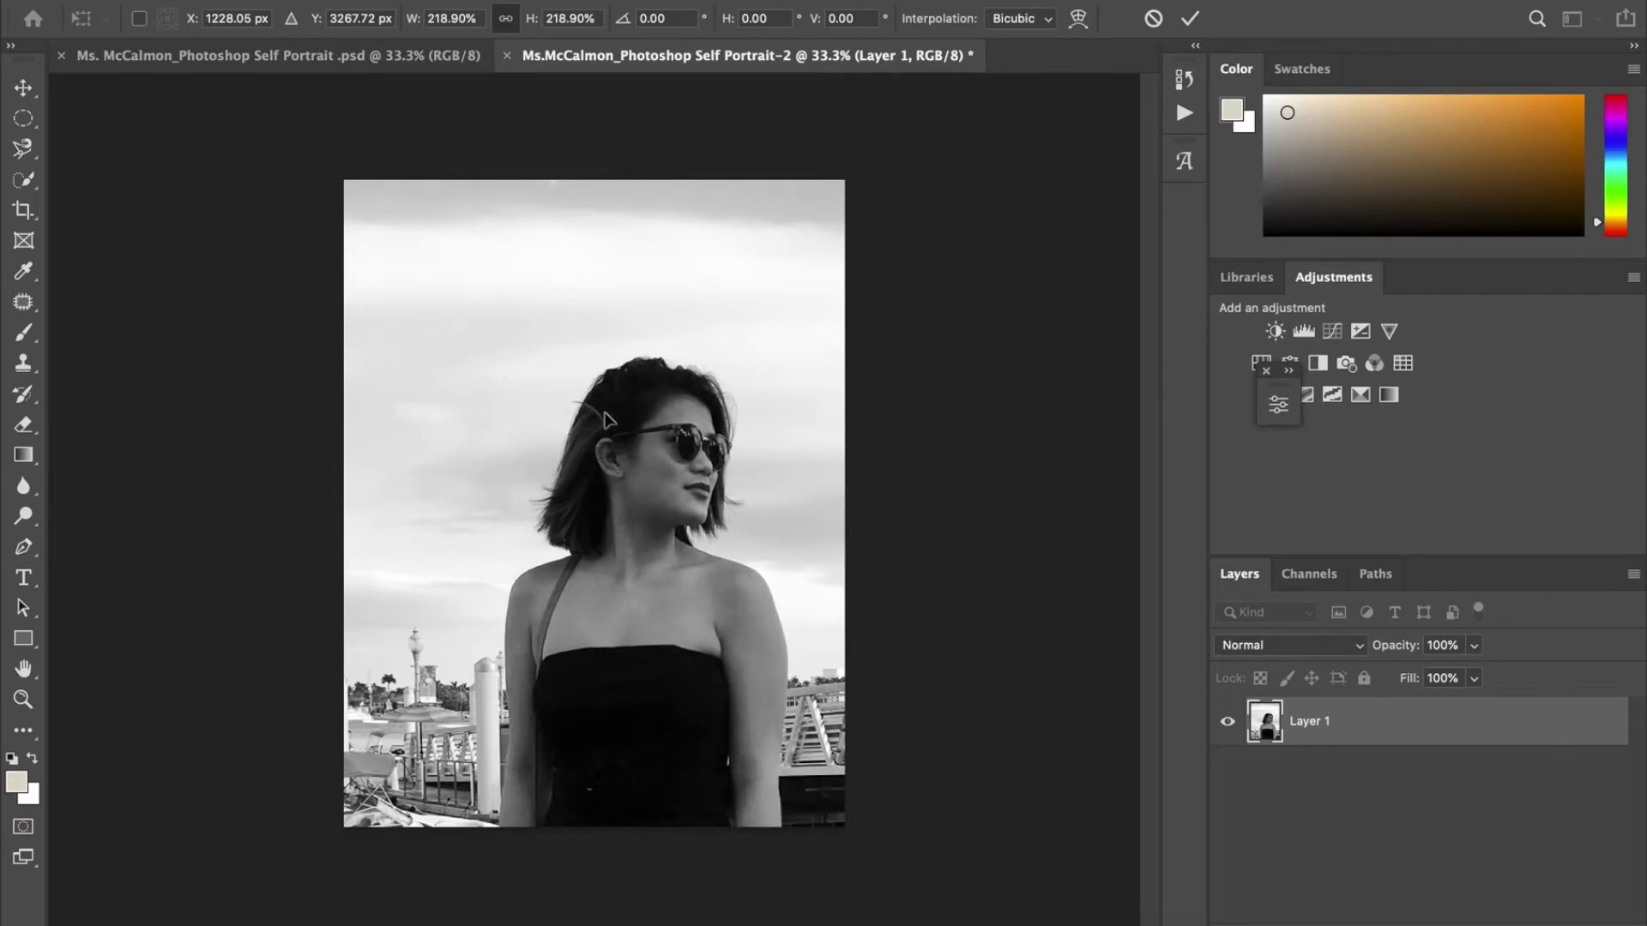
left_click_drag(669, 514, 692, 515)
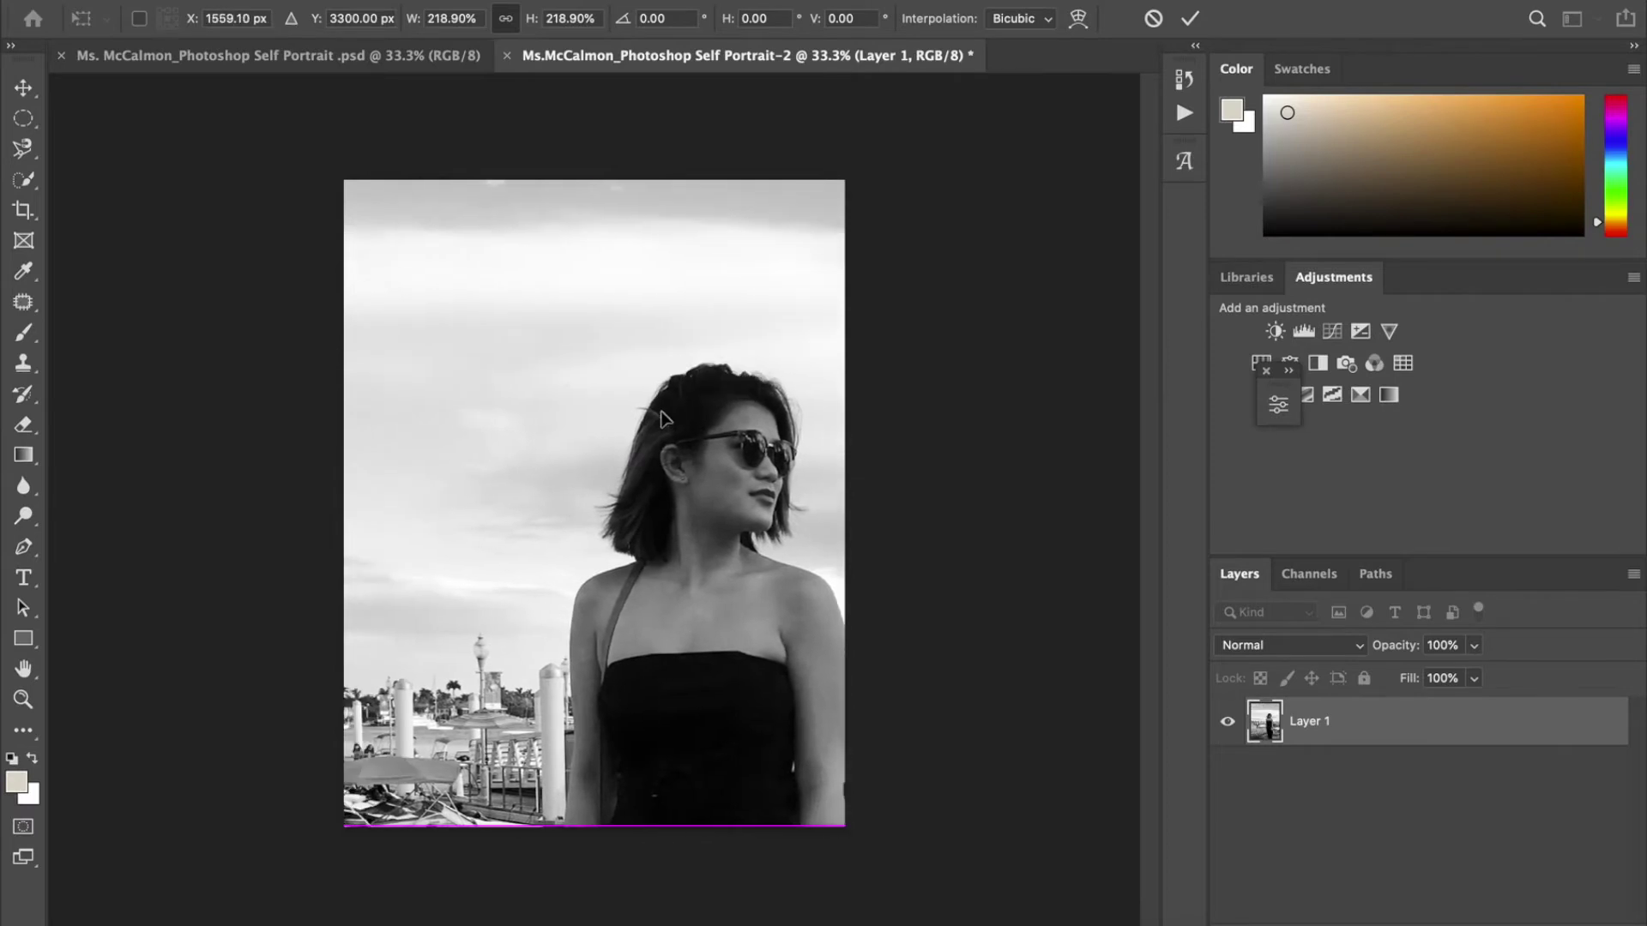
key("ctrl+minus")
left_click_drag(862, 467, 746, 445)
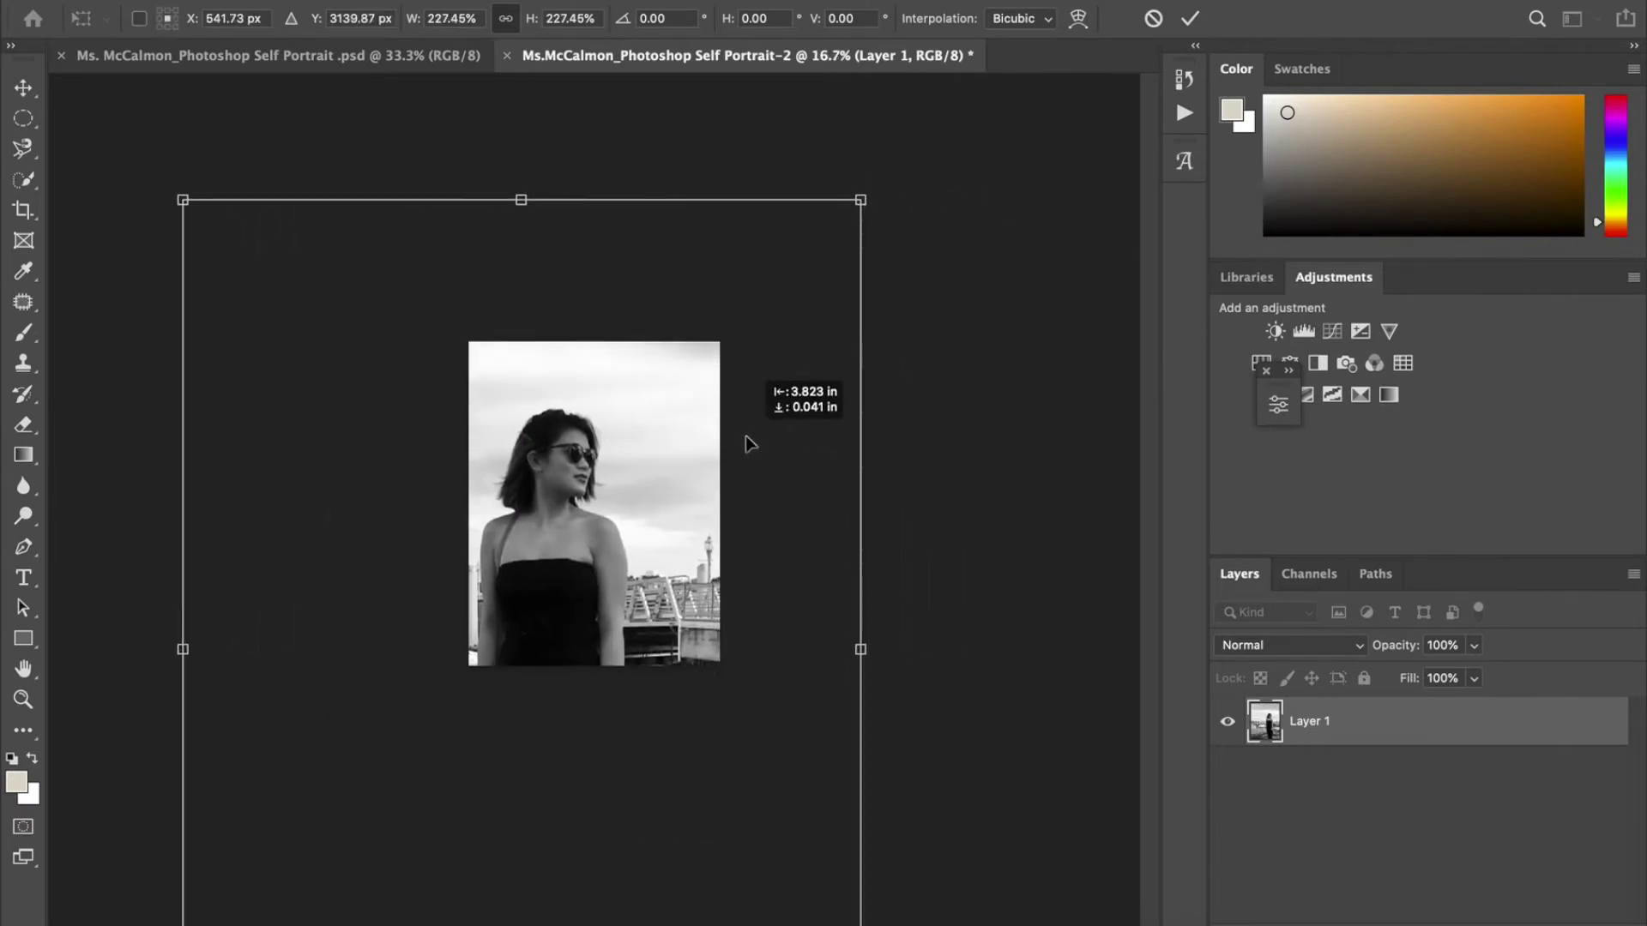
left_click_drag(857, 195, 904, 134)
left_click_drag(821, 229, 817, 243)
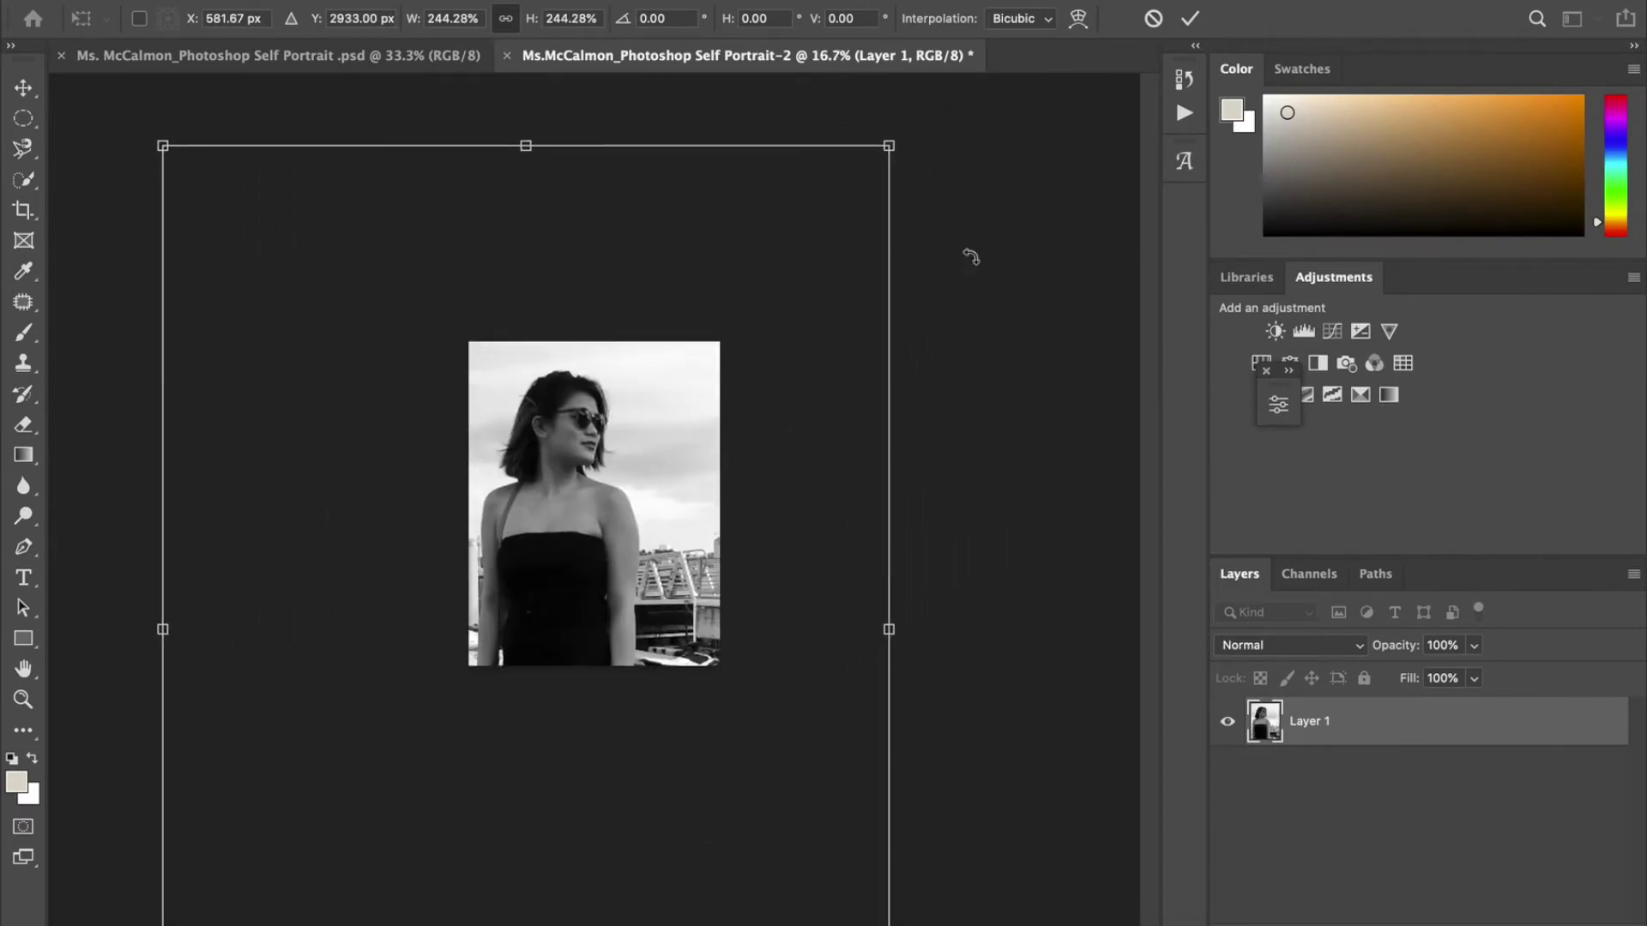
key("Return")
key("ctrl+0")
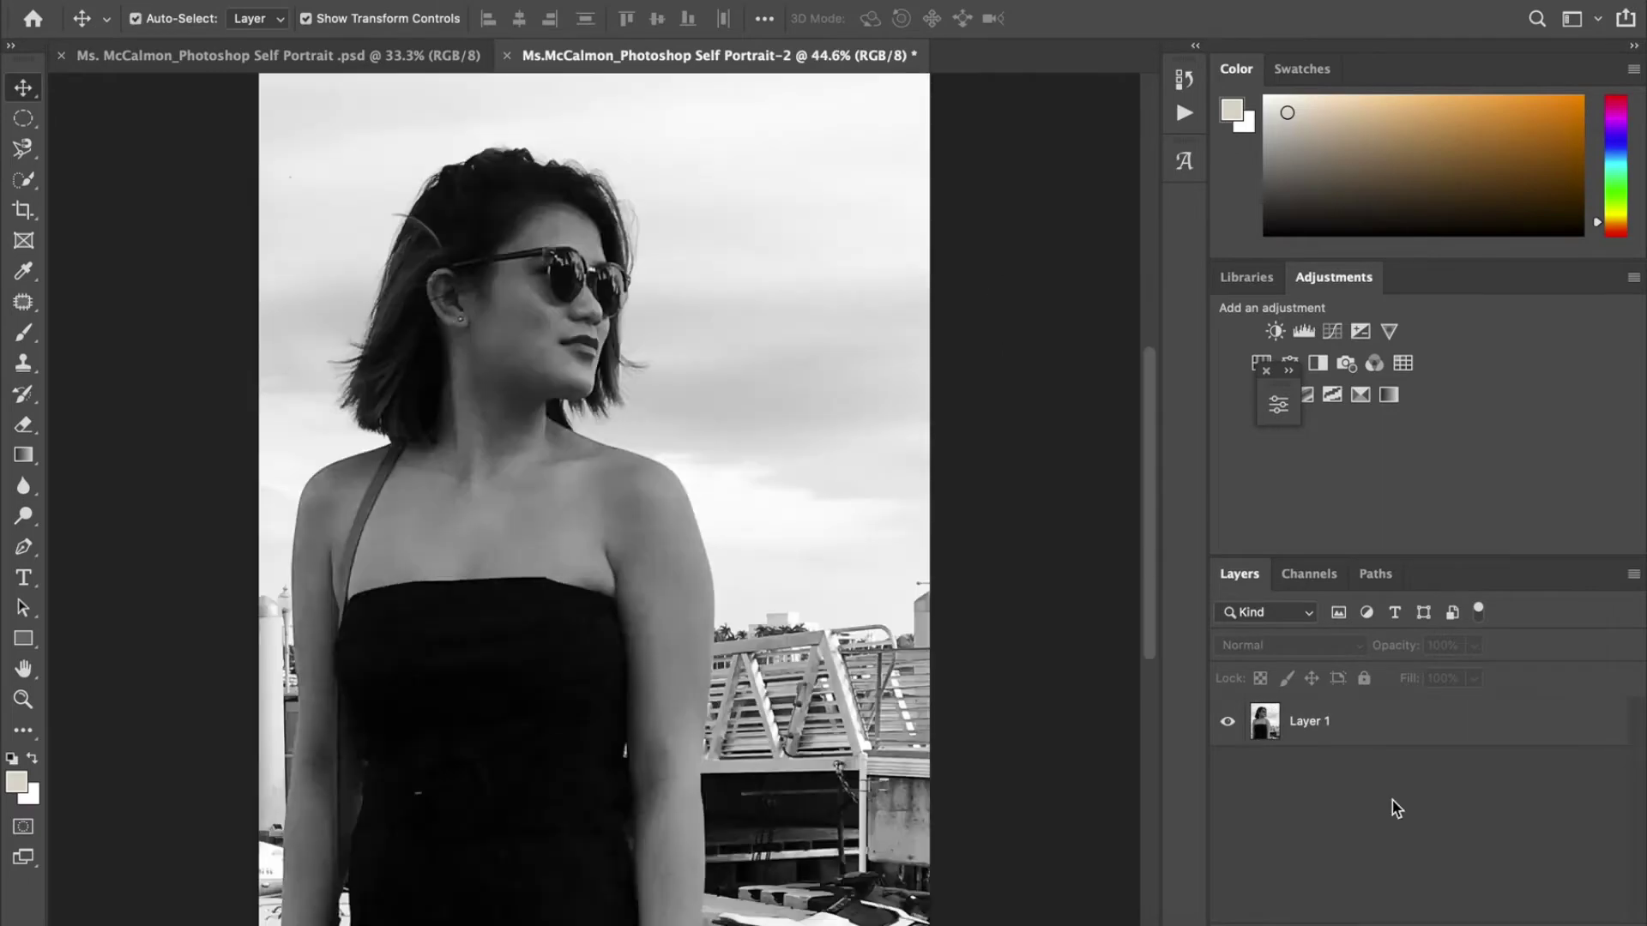
Step: Add a Threshold adjustment layer, try a level, then delete it
left_click(1449, 915)
left_click(1509, 854)
mouse_move(1079, 603)
left_mouse_down()
mouse_move(1000, 600)
mouse_move(1085, 614)
mouse_move(1055, 619)
left_mouse_up()
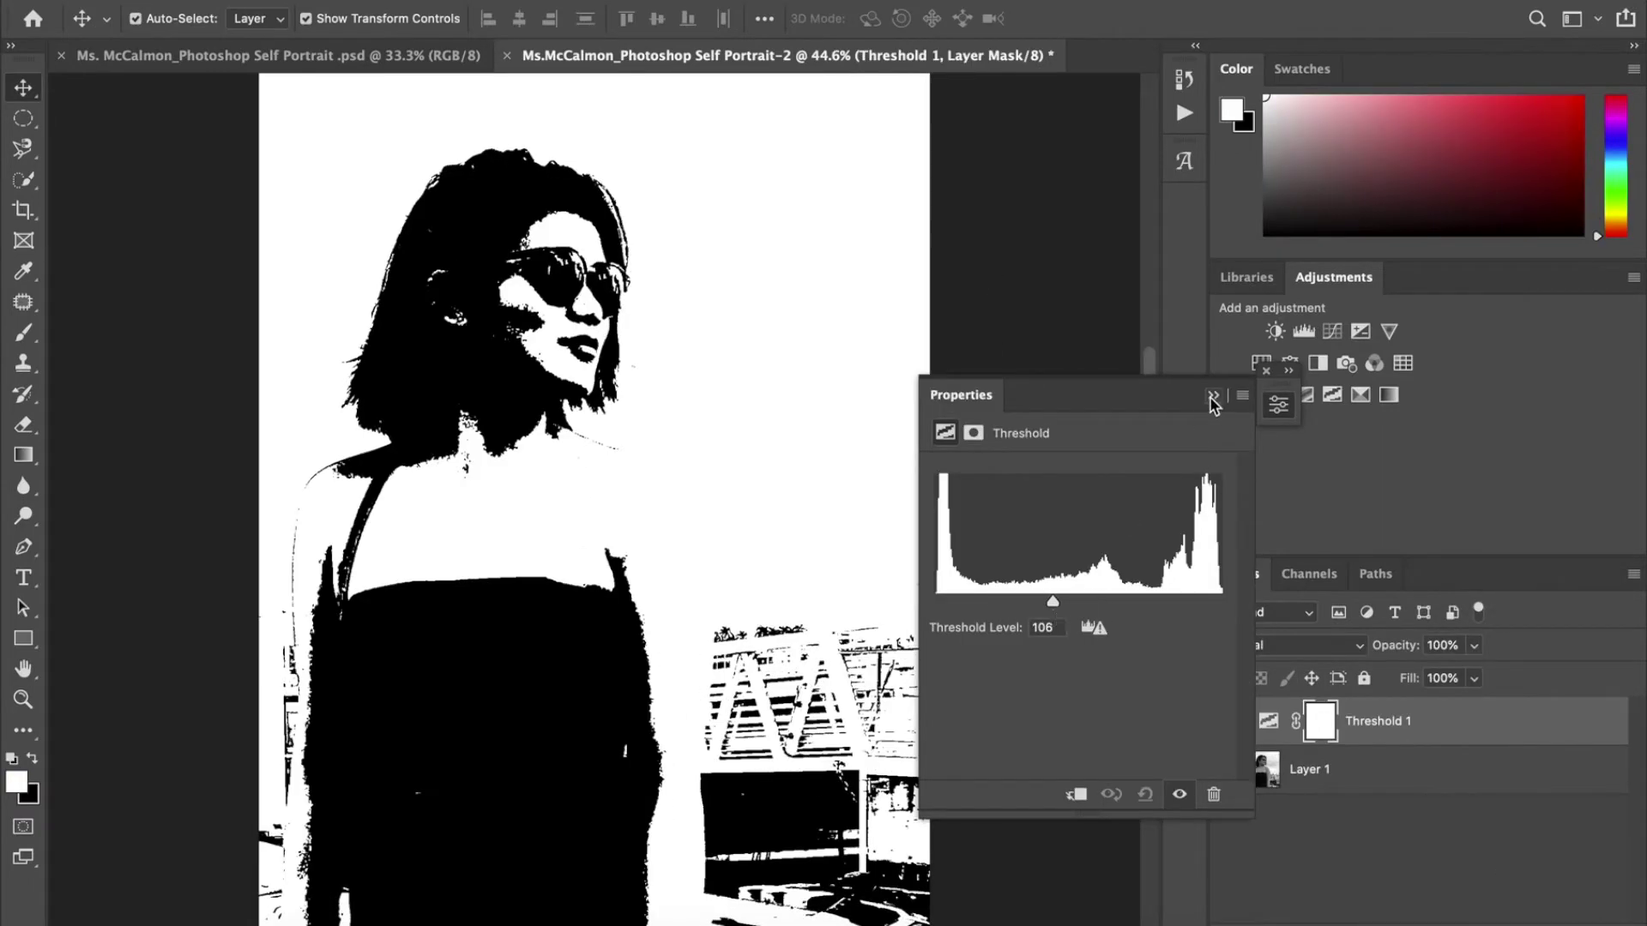
left_click(1213, 794)
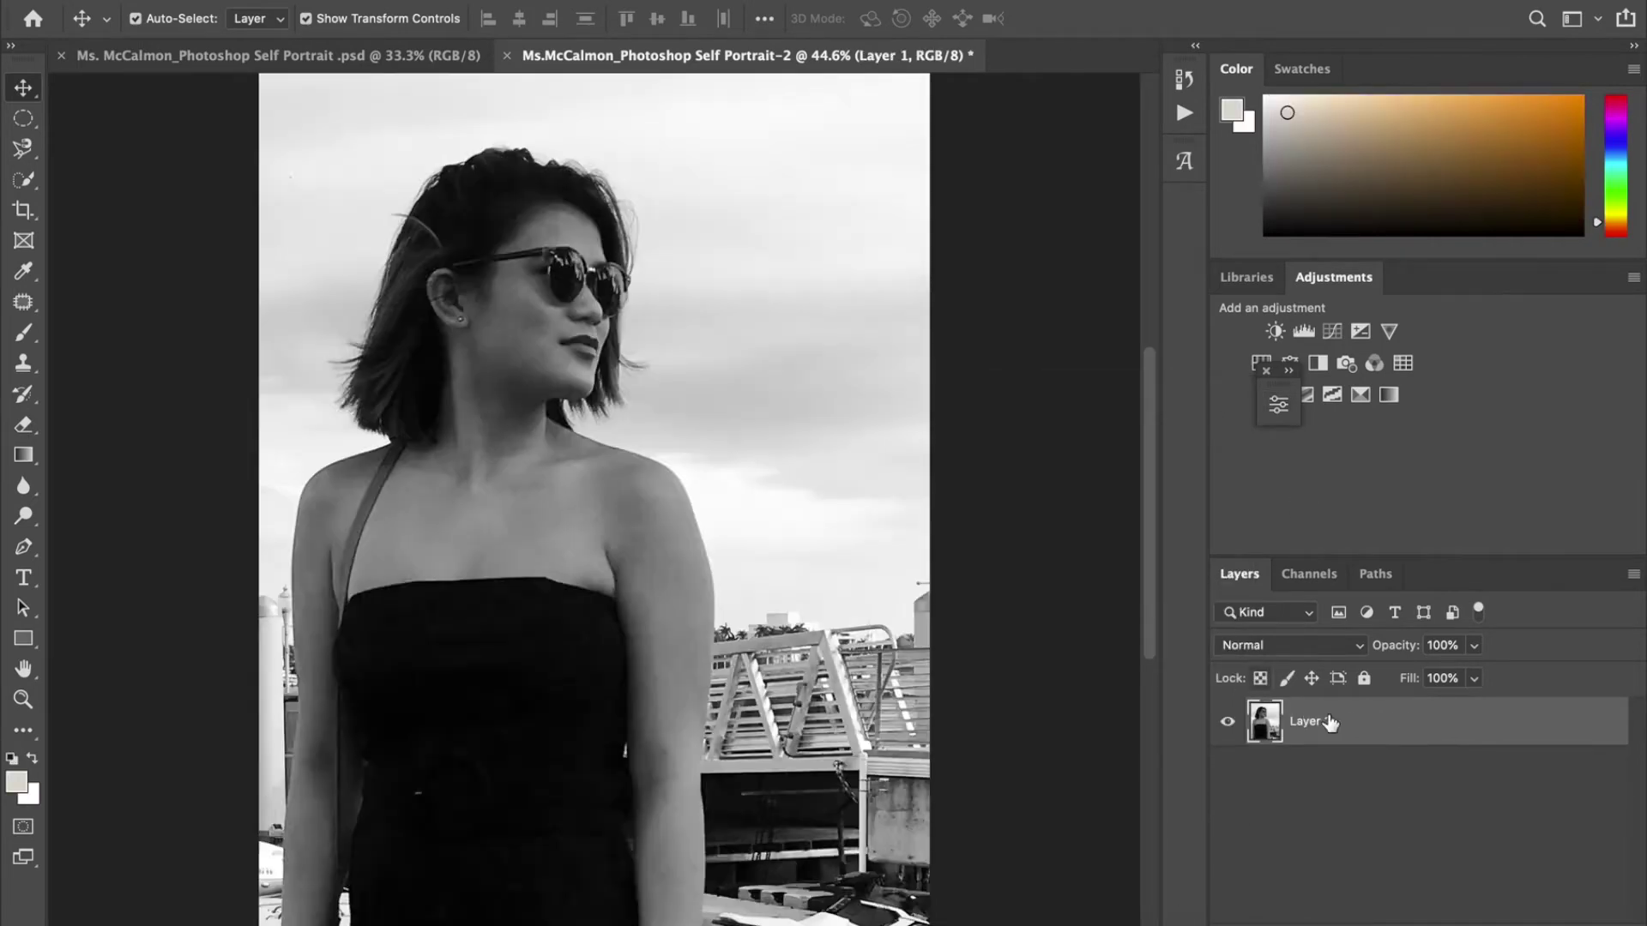
Step: With the Pen tool, start a path at the bottom left and trace up the arm's left edge
left_click(23, 546)
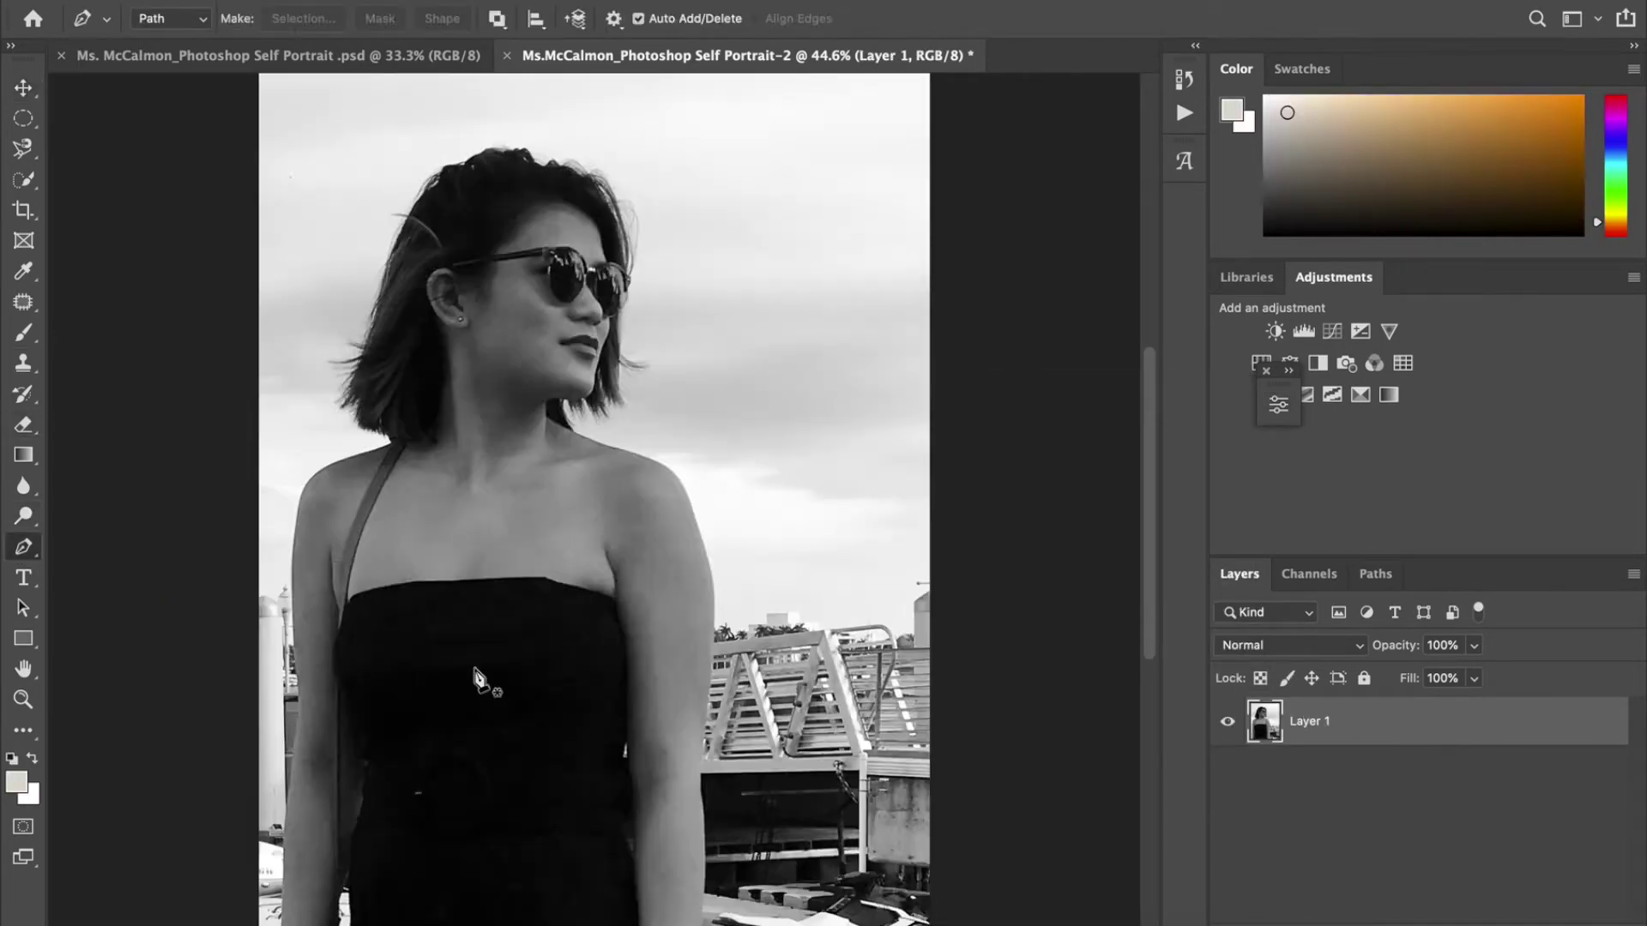
scroll(478, 679, "down", 5)
scroll(478, 680, "up", 5)
scroll(478, 680, "down", 2)
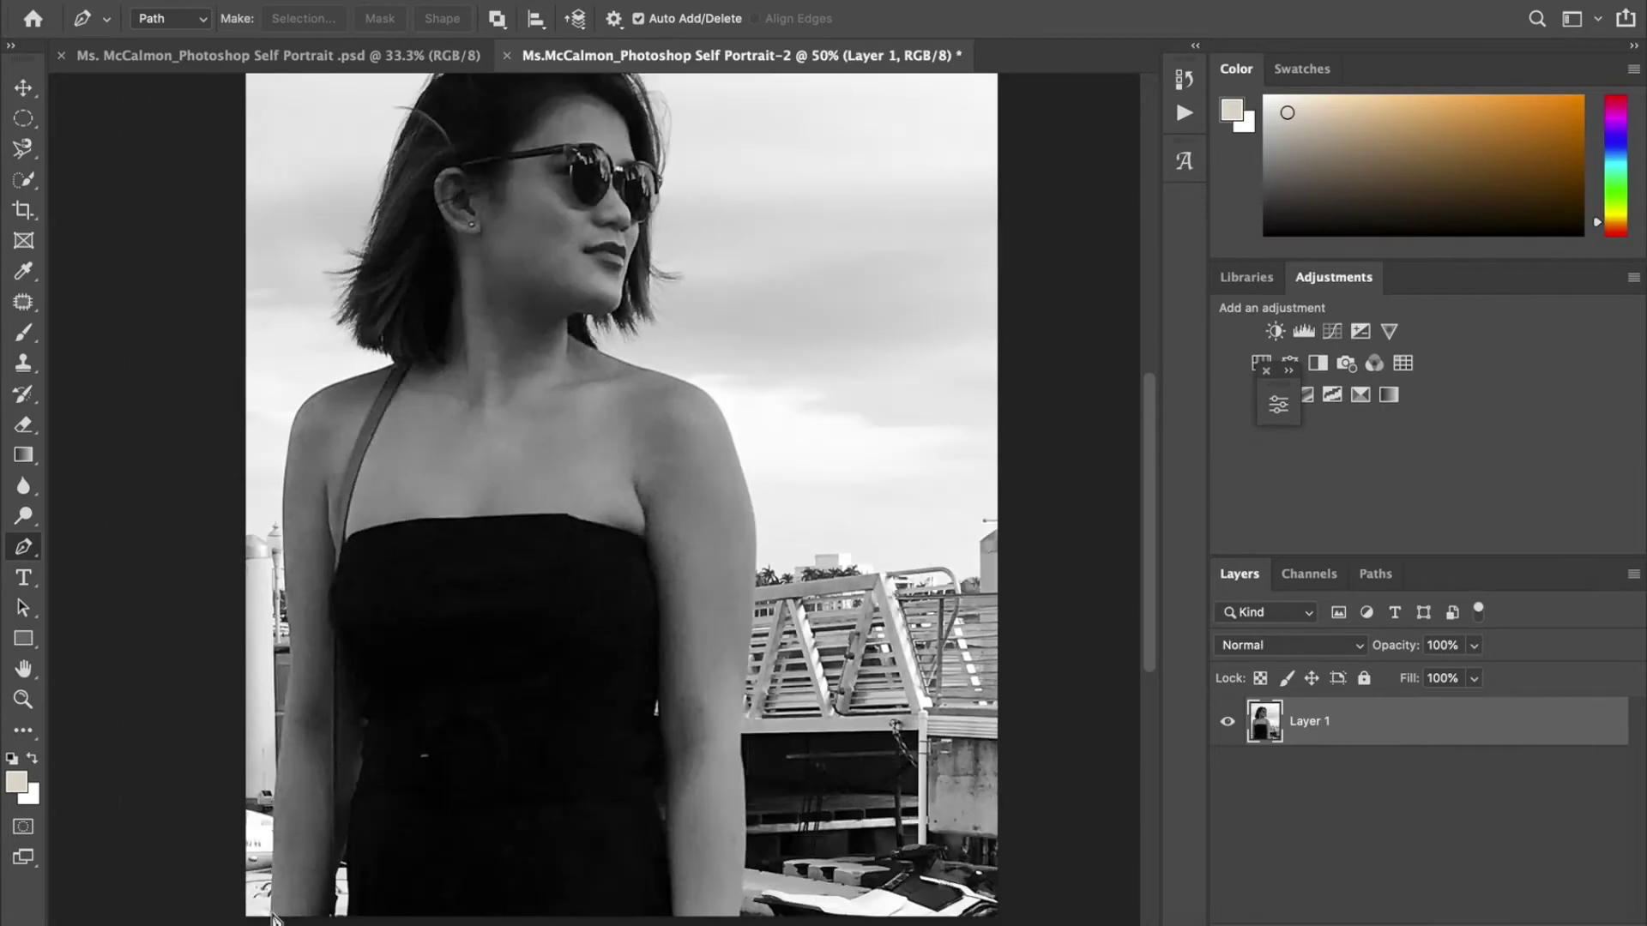
left_click(268, 918)
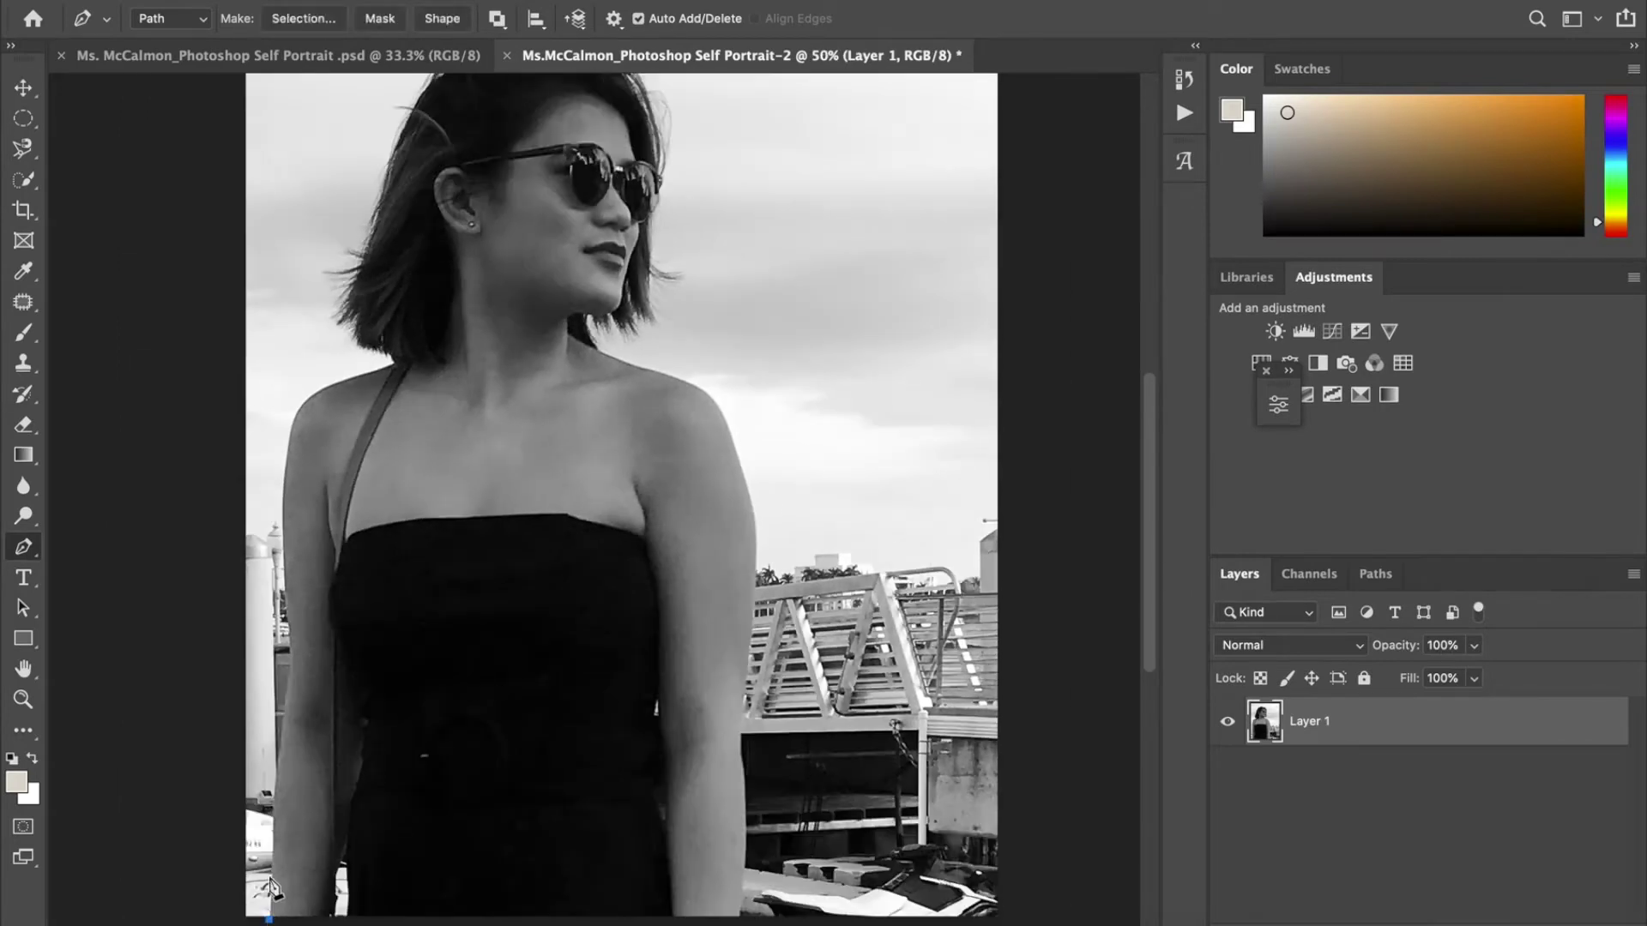
left_click(273, 872)
left_click(272, 843)
left_click(272, 813)
left_click(277, 779)
left_click(277, 759)
left_click(279, 741)
left_click(286, 705)
left_click(289, 682)
left_click(291, 659)
left_click(291, 634)
left_click(287, 592)
left_click(283, 562)
left_click(284, 531)
Step: Continue the path up the arm edge and around the top of the shoulder
left_click(282, 498)
left_click(283, 472)
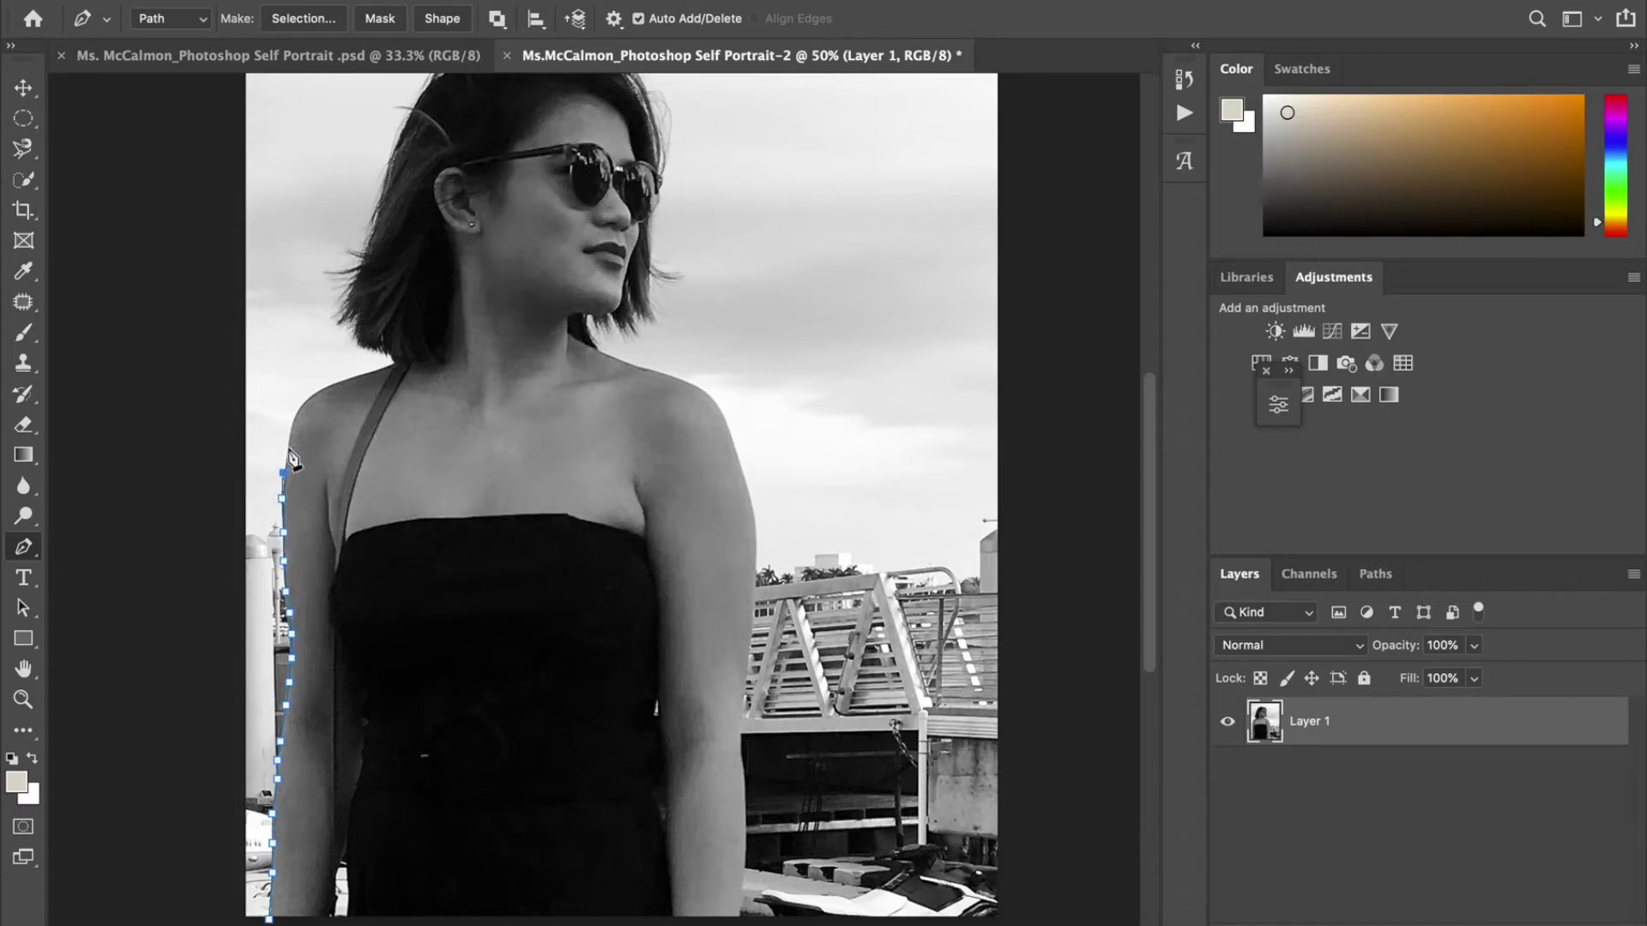
left_click(286, 443)
left_click(291, 422)
left_click(297, 409)
left_click(309, 395)
left_click(326, 385)
left_click(348, 376)
Step: Zoom in on the head and trace from the shoulder up the hair edge
key("super+equal")
key("super+equal")
left_click(275, 785)
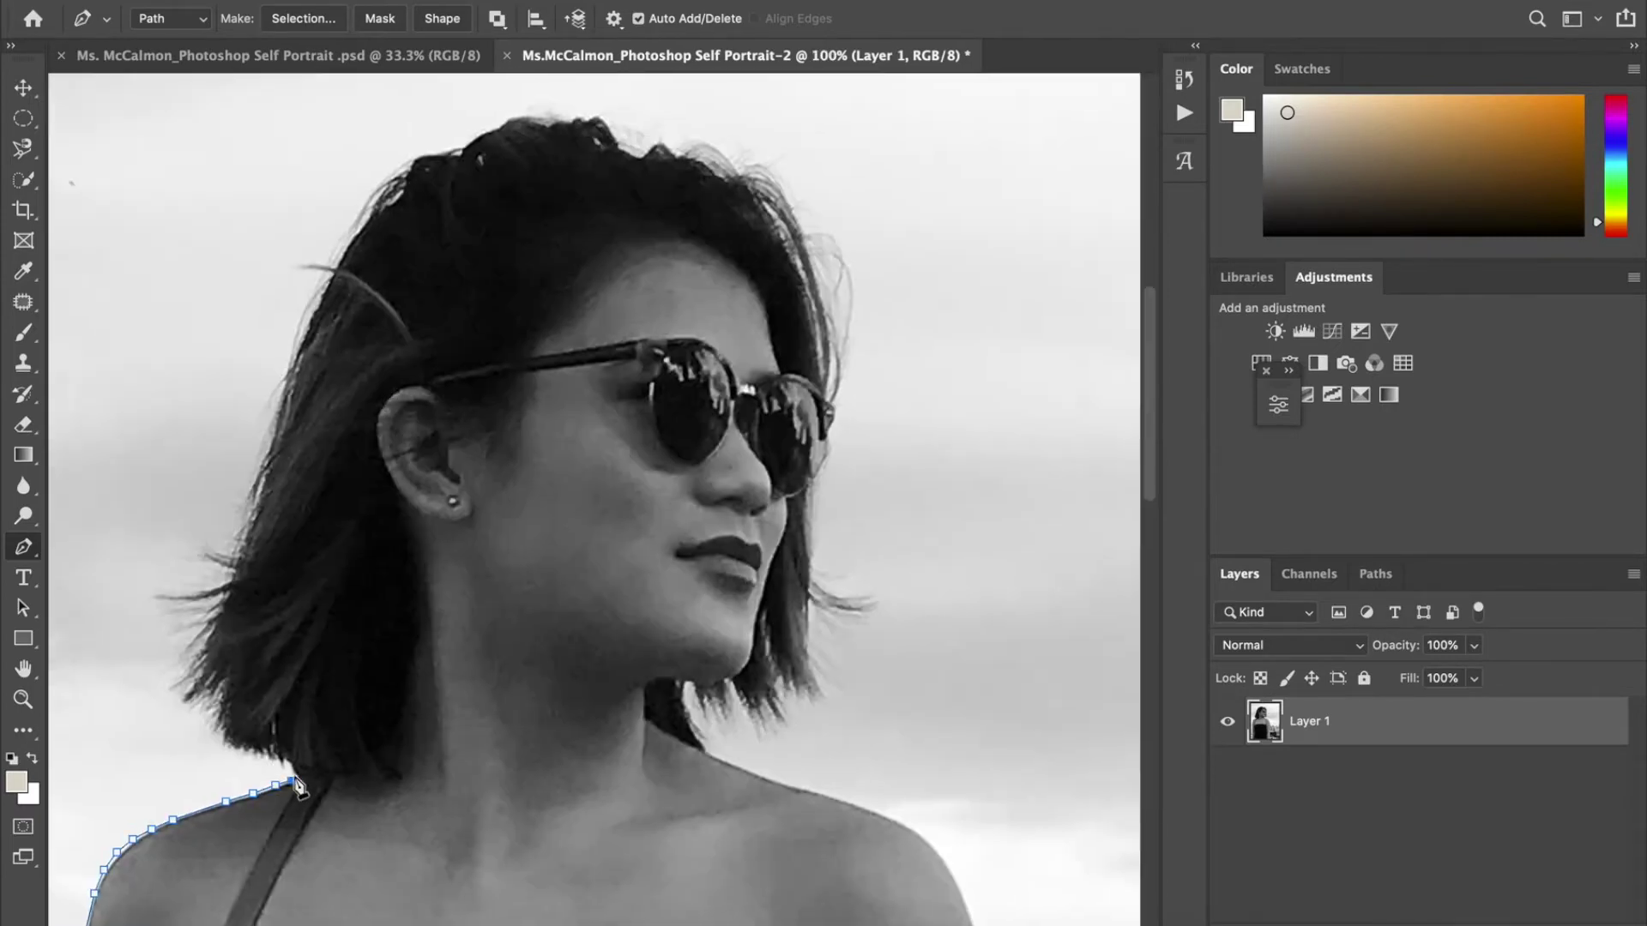
left_click(292, 777)
left_click(293, 761)
left_click(274, 760)
left_click(258, 754)
left_click(228, 744)
left_click(215, 719)
left_click(196, 703)
Step: Outline the loose hair strand on the left side
left_click(177, 698)
left_click(196, 668)
left_click(210, 630)
left_click(206, 600)
left_click(185, 599)
left_click(167, 595)
left_click(196, 594)
left_click(226, 583)
Step: Trace further up the left hair edge to the top of the head
left_click(232, 567)
left_click(245, 520)
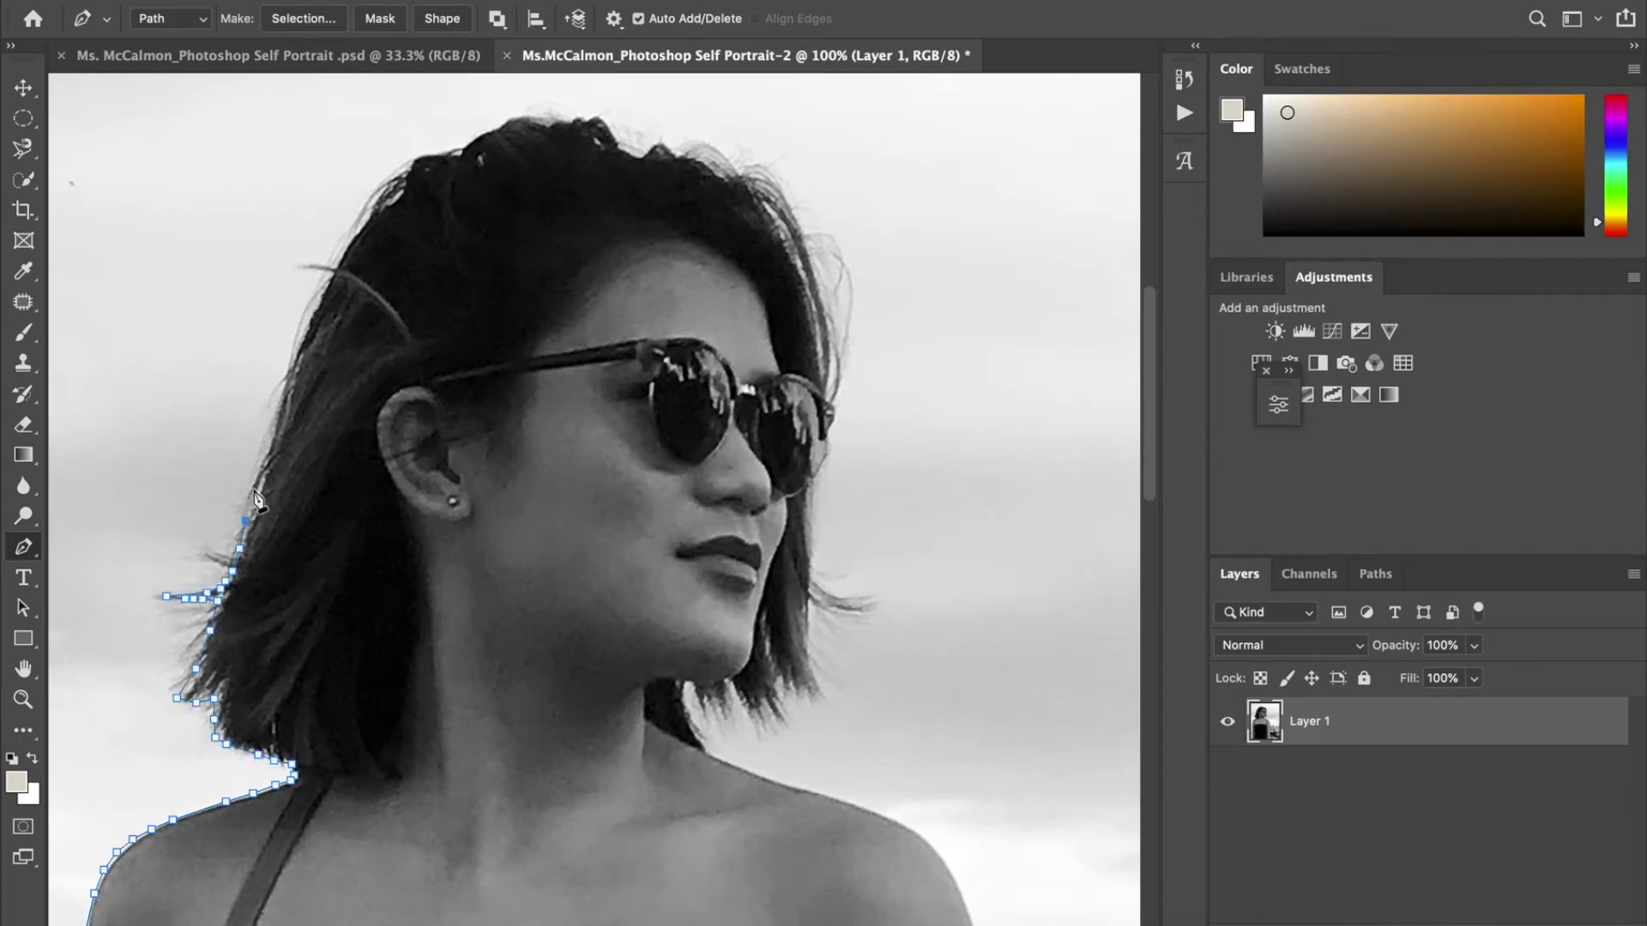
left_click(256, 483)
left_click(277, 413)
left_click(290, 380)
left_click(300, 351)
left_click(320, 302)
left_click(329, 283)
left_click(350, 243)
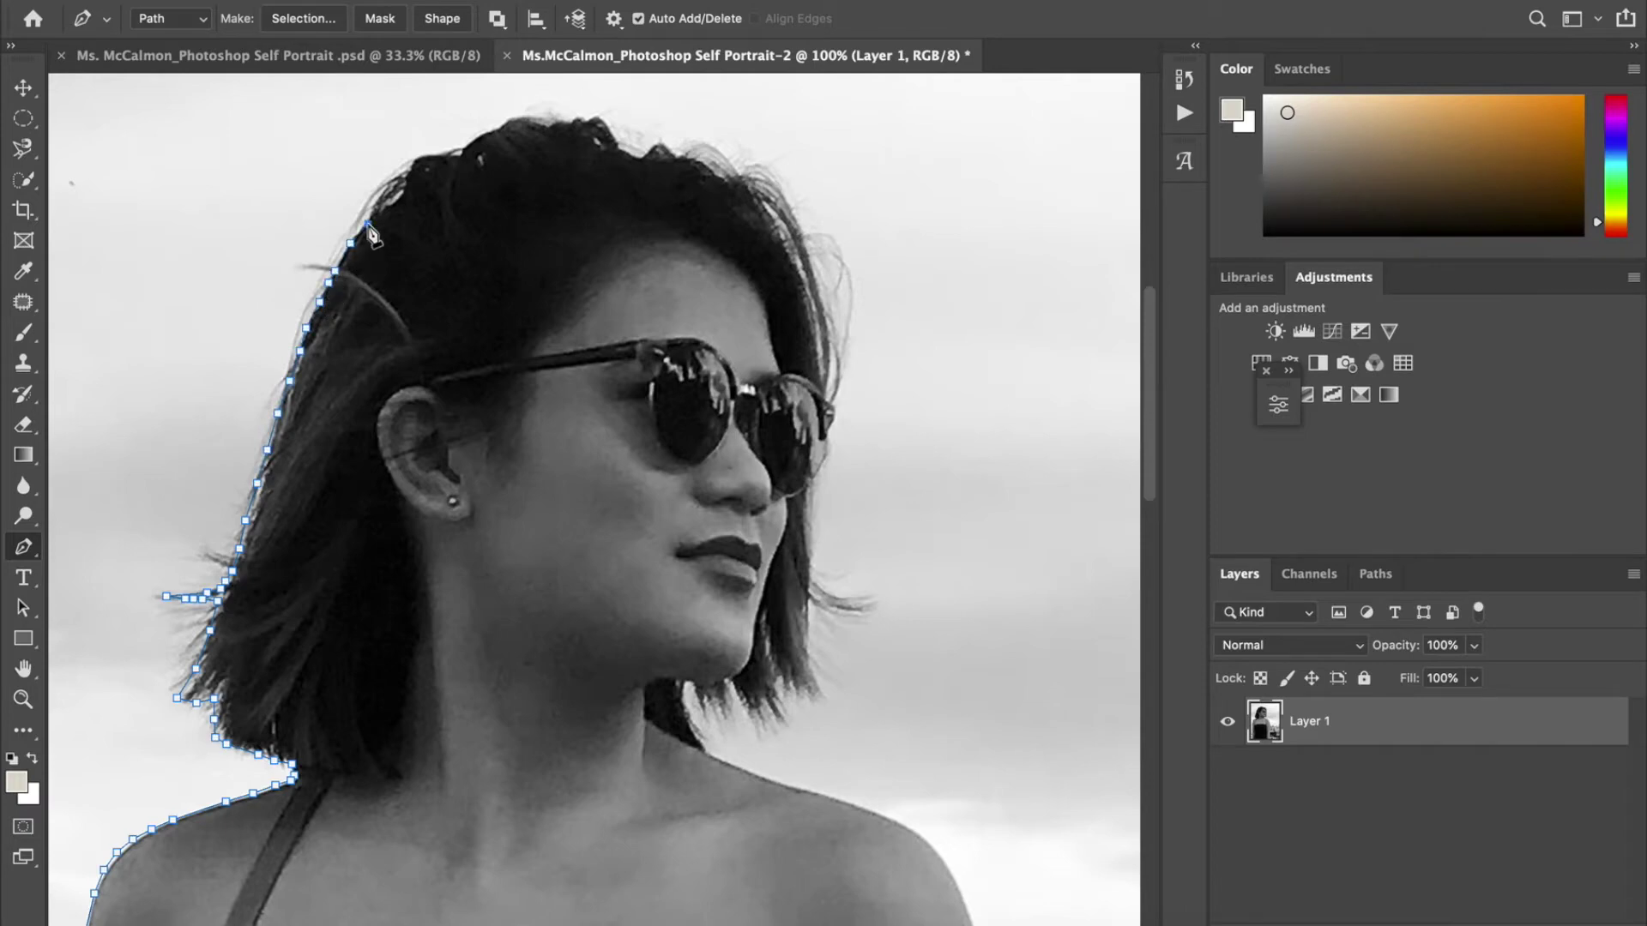
left_click(368, 224)
left_click(379, 207)
left_click(397, 200)
left_click(405, 185)
left_click(415, 157)
left_click(426, 157)
left_click(438, 158)
Step: Carry the path across the top of the hair
left_click(450, 156)
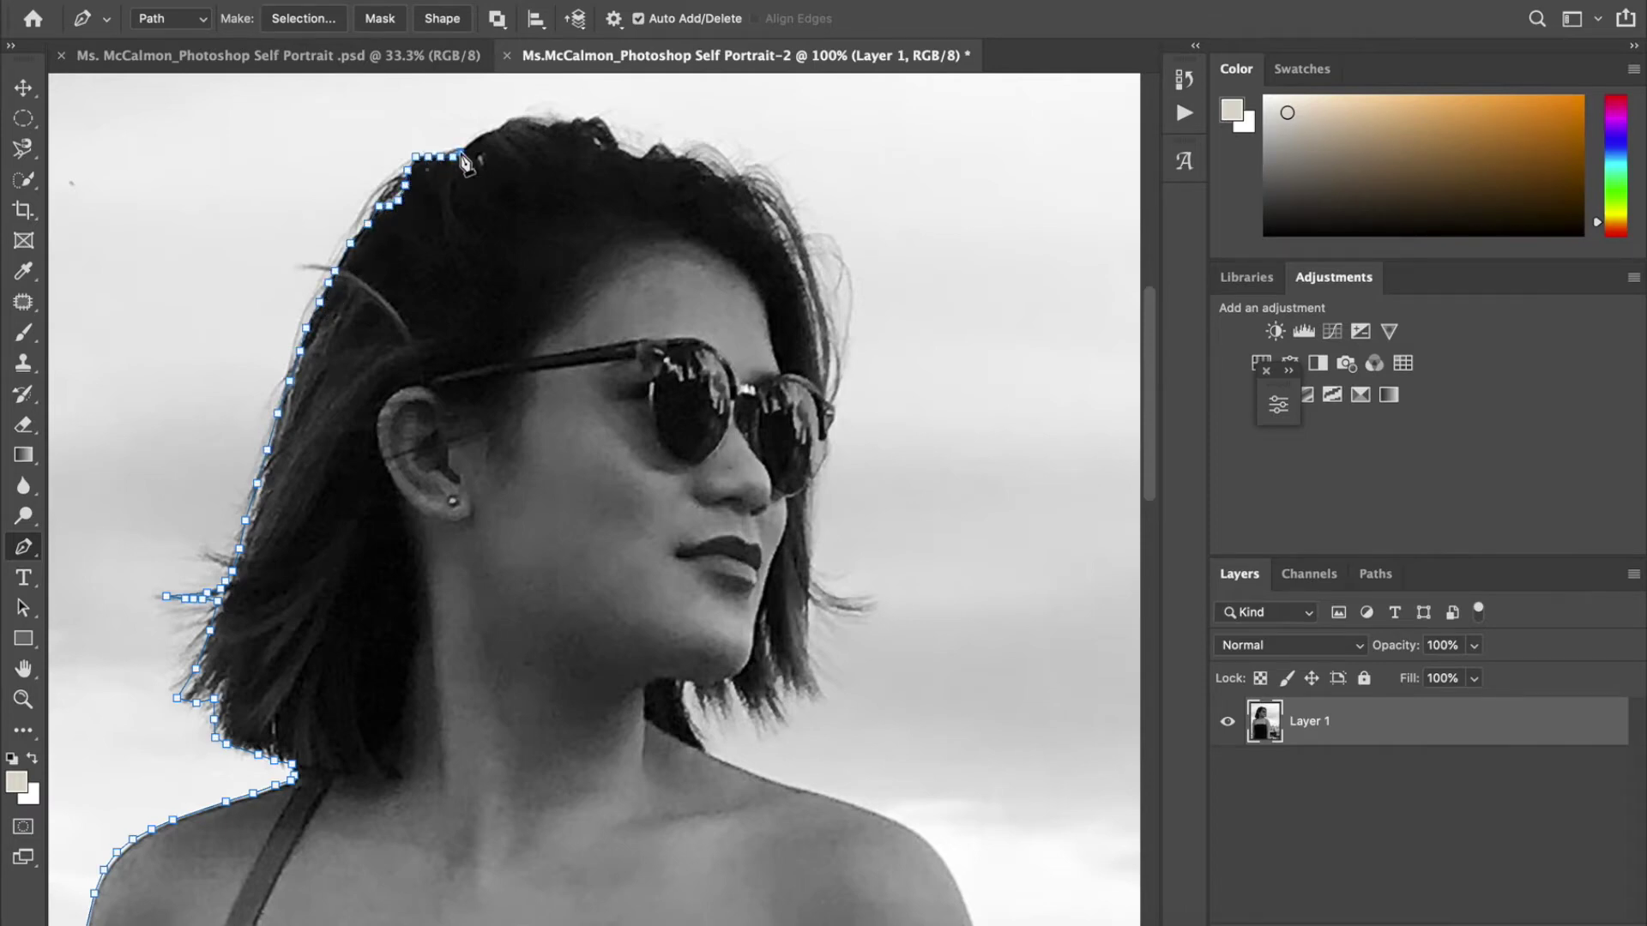
left_click(461, 151)
left_click(470, 140)
left_click(476, 130)
left_click(488, 130)
left_click(500, 127)
left_click(512, 122)
left_click(526, 121)
left_click(537, 121)
left_click(557, 123)
left_click(566, 121)
left_click(575, 120)
Step: Trace over the crown and start down the hair's right side
left_click(584, 119)
left_click(592, 119)
left_click(598, 119)
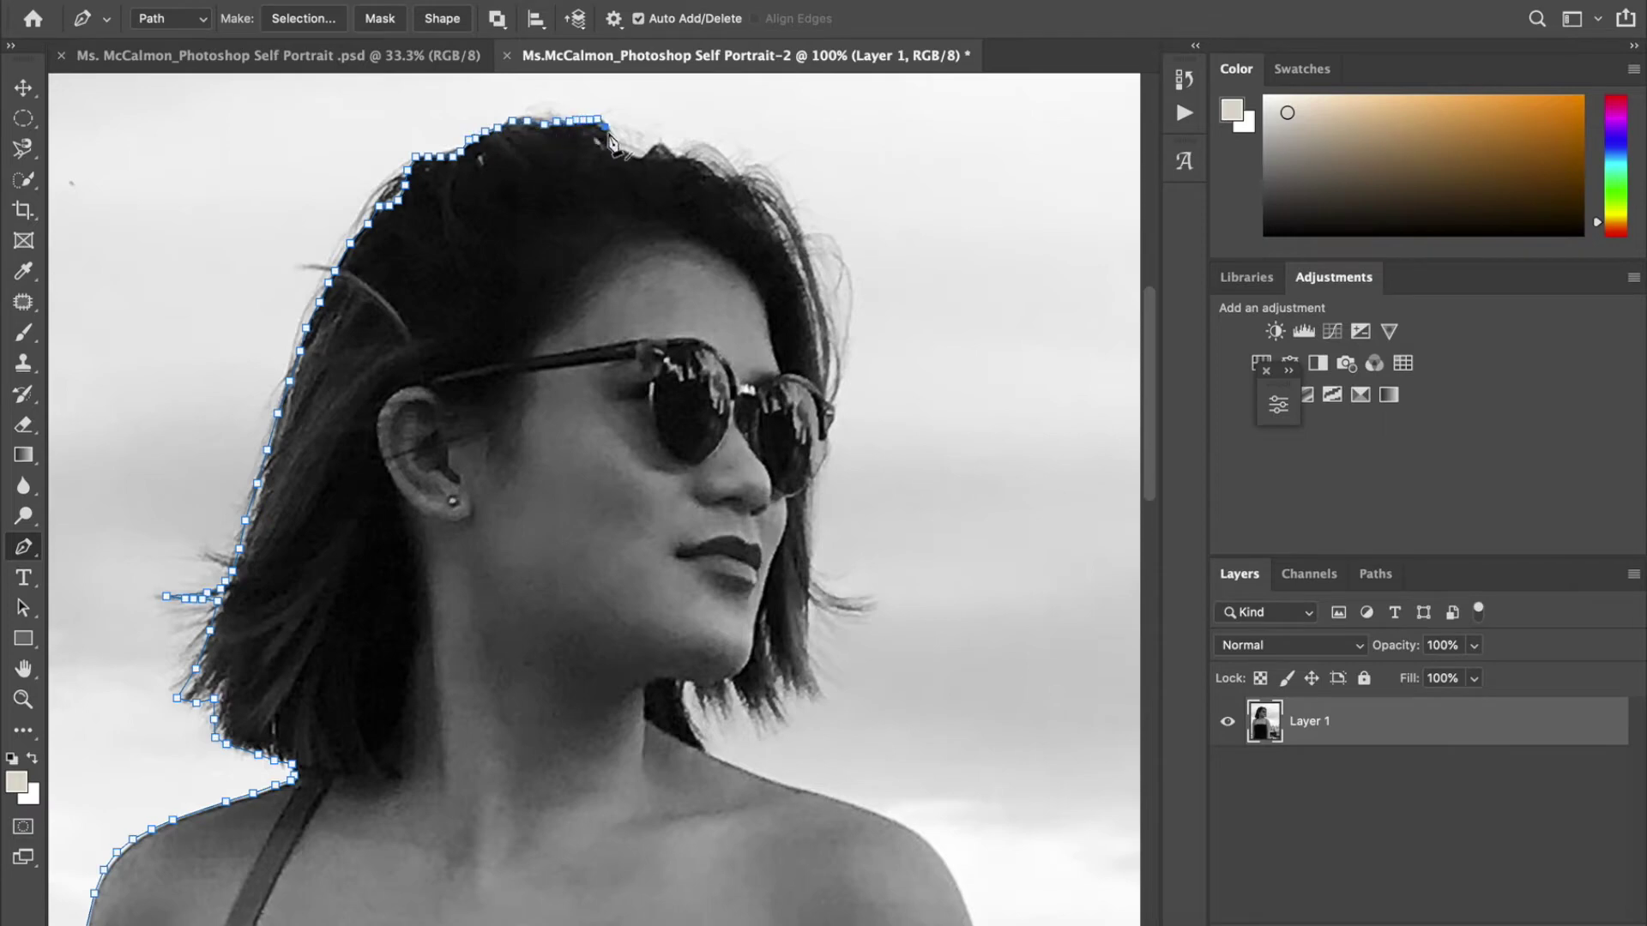
left_click(604, 127)
left_click(612, 135)
left_click(619, 144)
left_click(639, 165)
left_click(646, 163)
left_click(652, 158)
Step: Zoom in closer and trace the bumpy hair edge in detail
key("super+plus")
key("super+plus")
left_click(529, 462)
left_click(567, 494)
left_click(591, 495)
left_click(636, 502)
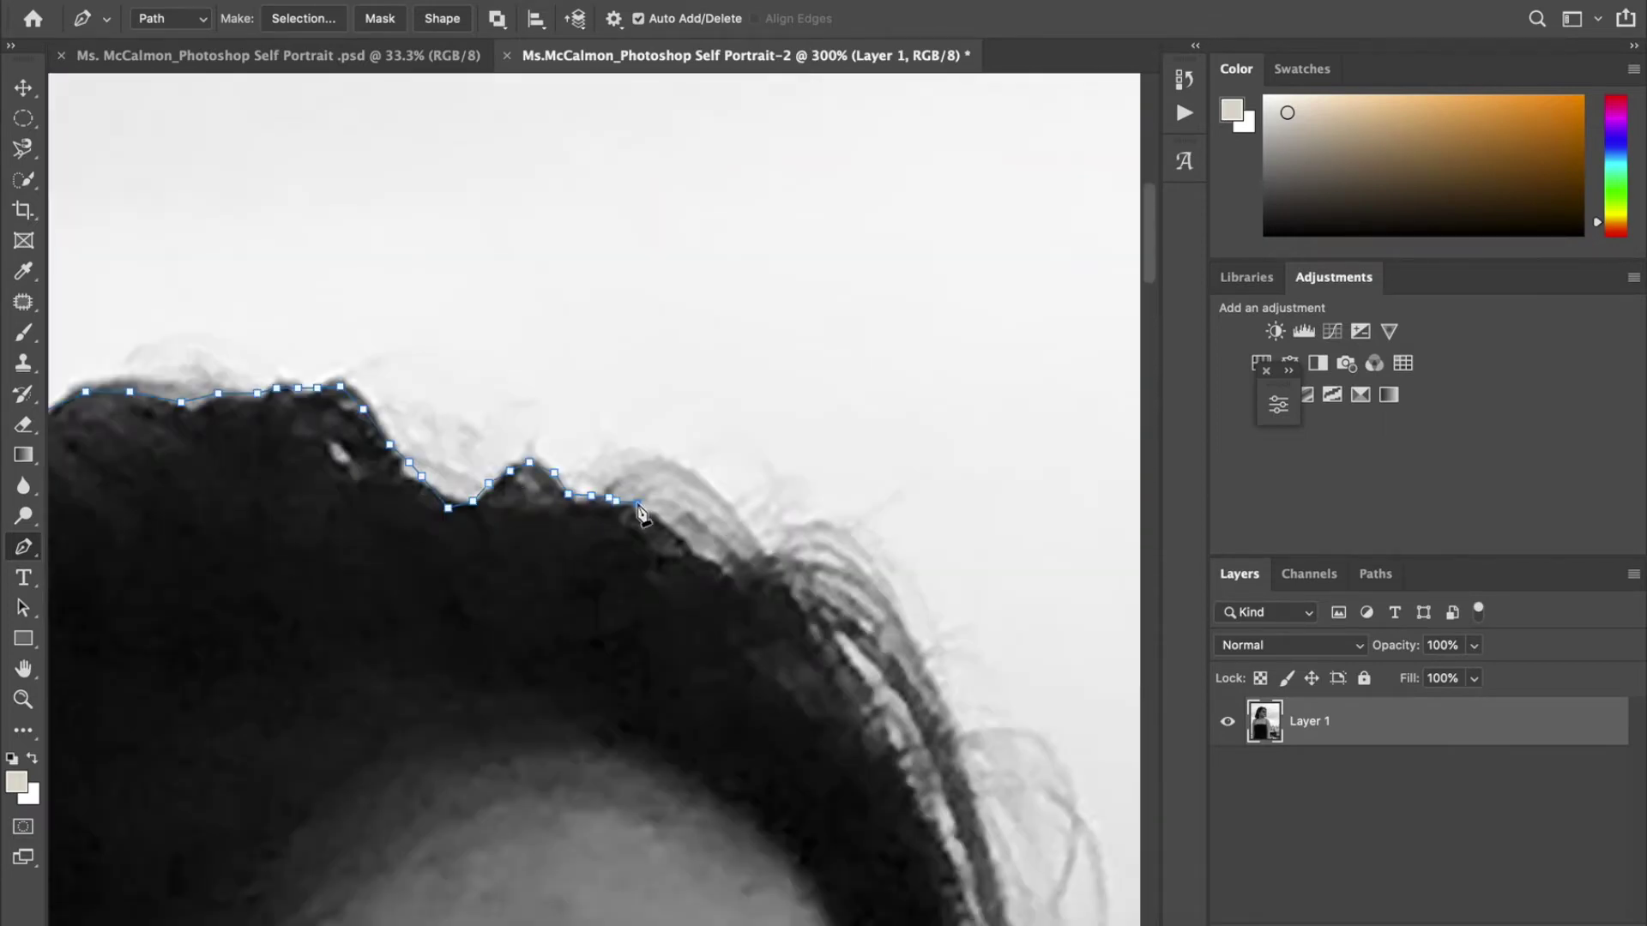
left_click(656, 512)
left_click(676, 538)
left_click(710, 553)
left_click(743, 558)
Step: Trace down the hair's right edge, undoing misplaced points and retracing them
scroll(746, 567, "down", 5)
left_click(596, 374)
left_click(619, 388)
left_click(624, 414)
left_click(642, 441)
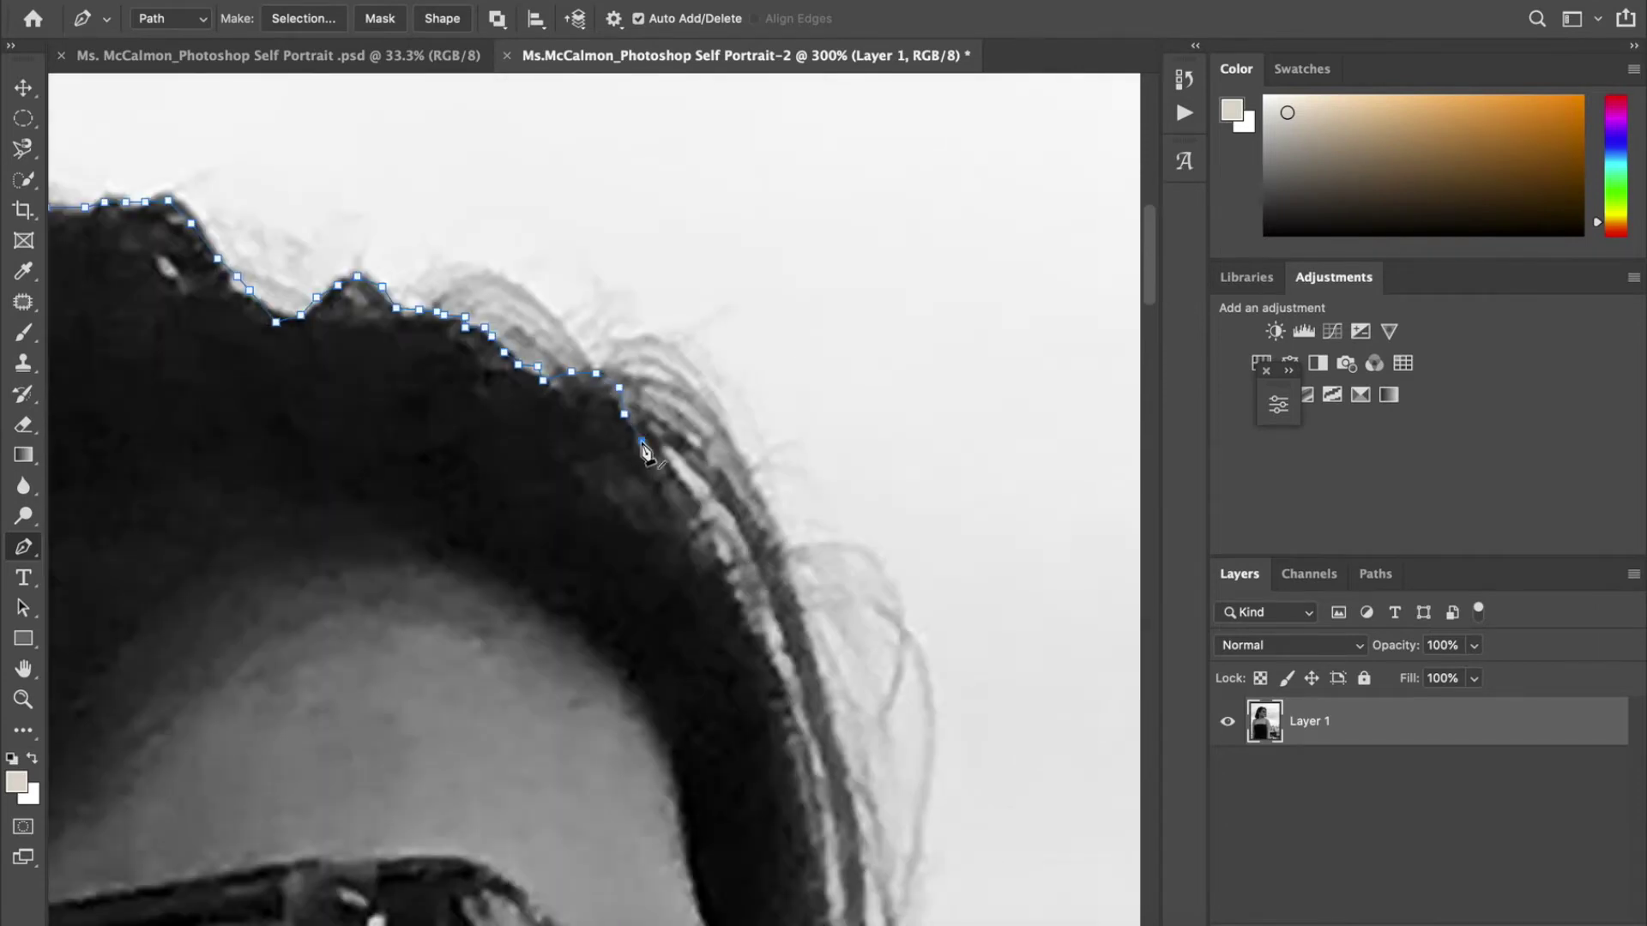
left_click(660, 455)
left_click(720, 560)
left_click(736, 586)
key("ctrl+z")
key("ctrl+z")
left_click(700, 512)
left_click(711, 521)
left_click(728, 564)
left_click(758, 627)
Step: Trace the hair edge beside the sunglasses and along the lens edge
scroll(779, 676, "down", 5)
left_click(746, 170)
left_click(780, 289)
left_click(798, 422)
left_click(812, 516)
left_click(842, 555)
left_click(842, 608)
left_click(820, 642)
left_click(810, 731)
left_click(790, 777)
left_click(758, 812)
scroll(755, 806, "down", 5)
left_click(728, 467)
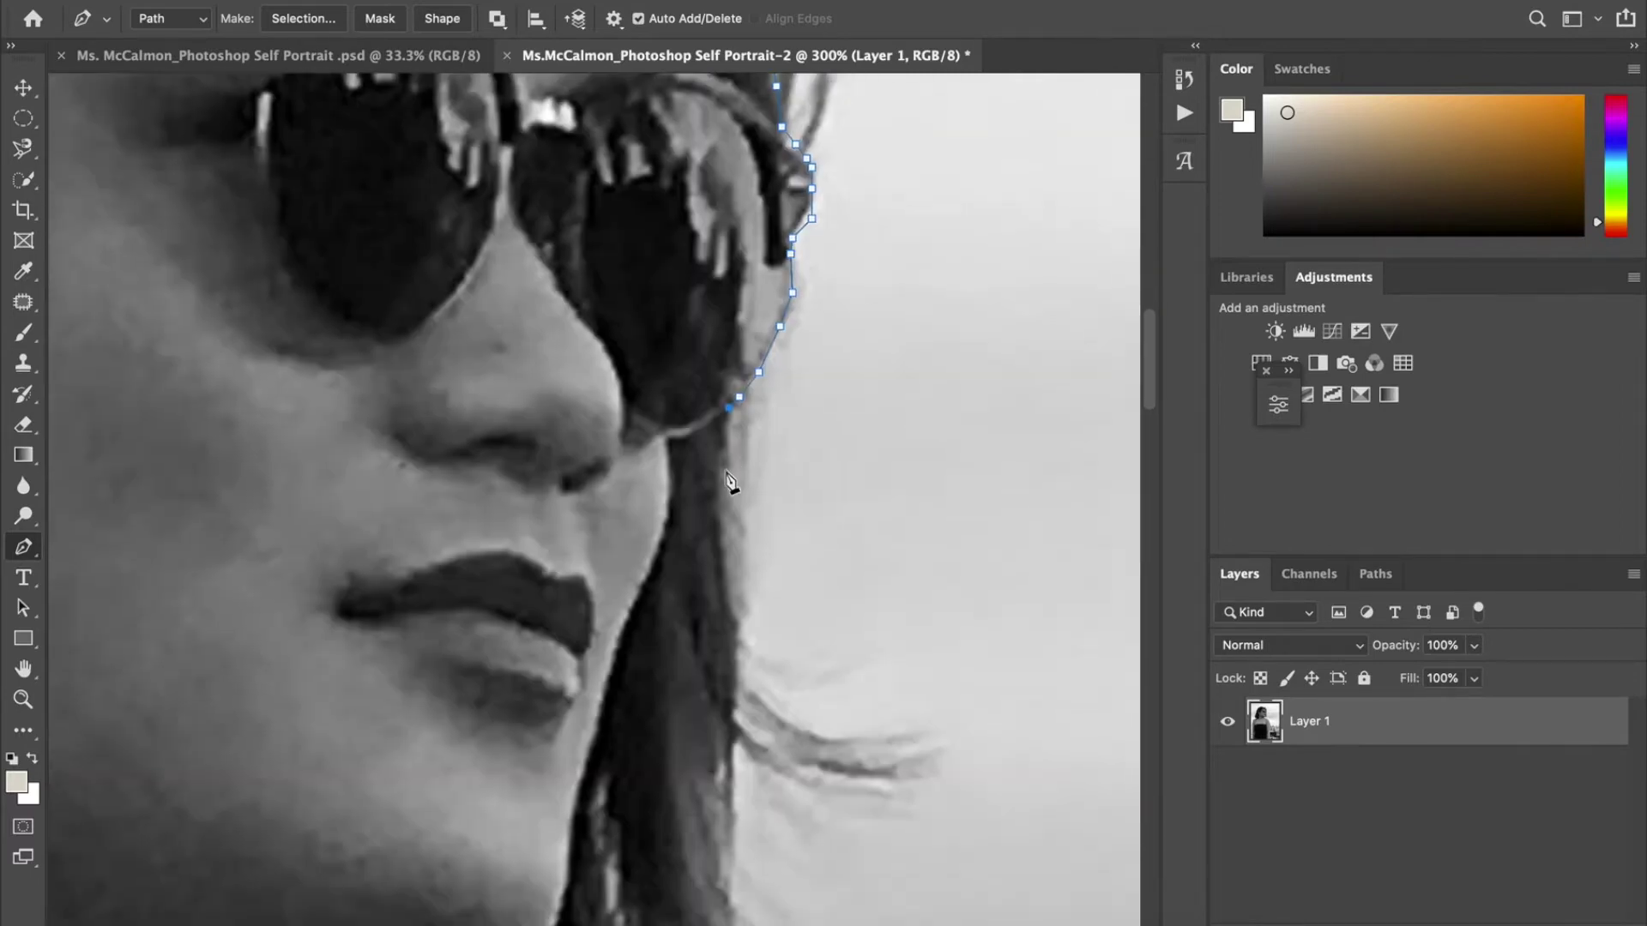
Step: Trace the hair down past the lips and around the hair ends
left_click(739, 585)
left_click(738, 685)
scroll(743, 738, "down", 1)
scroll(743, 750, "down", 5)
left_click(730, 154)
left_click(736, 280)
left_click(783, 413)
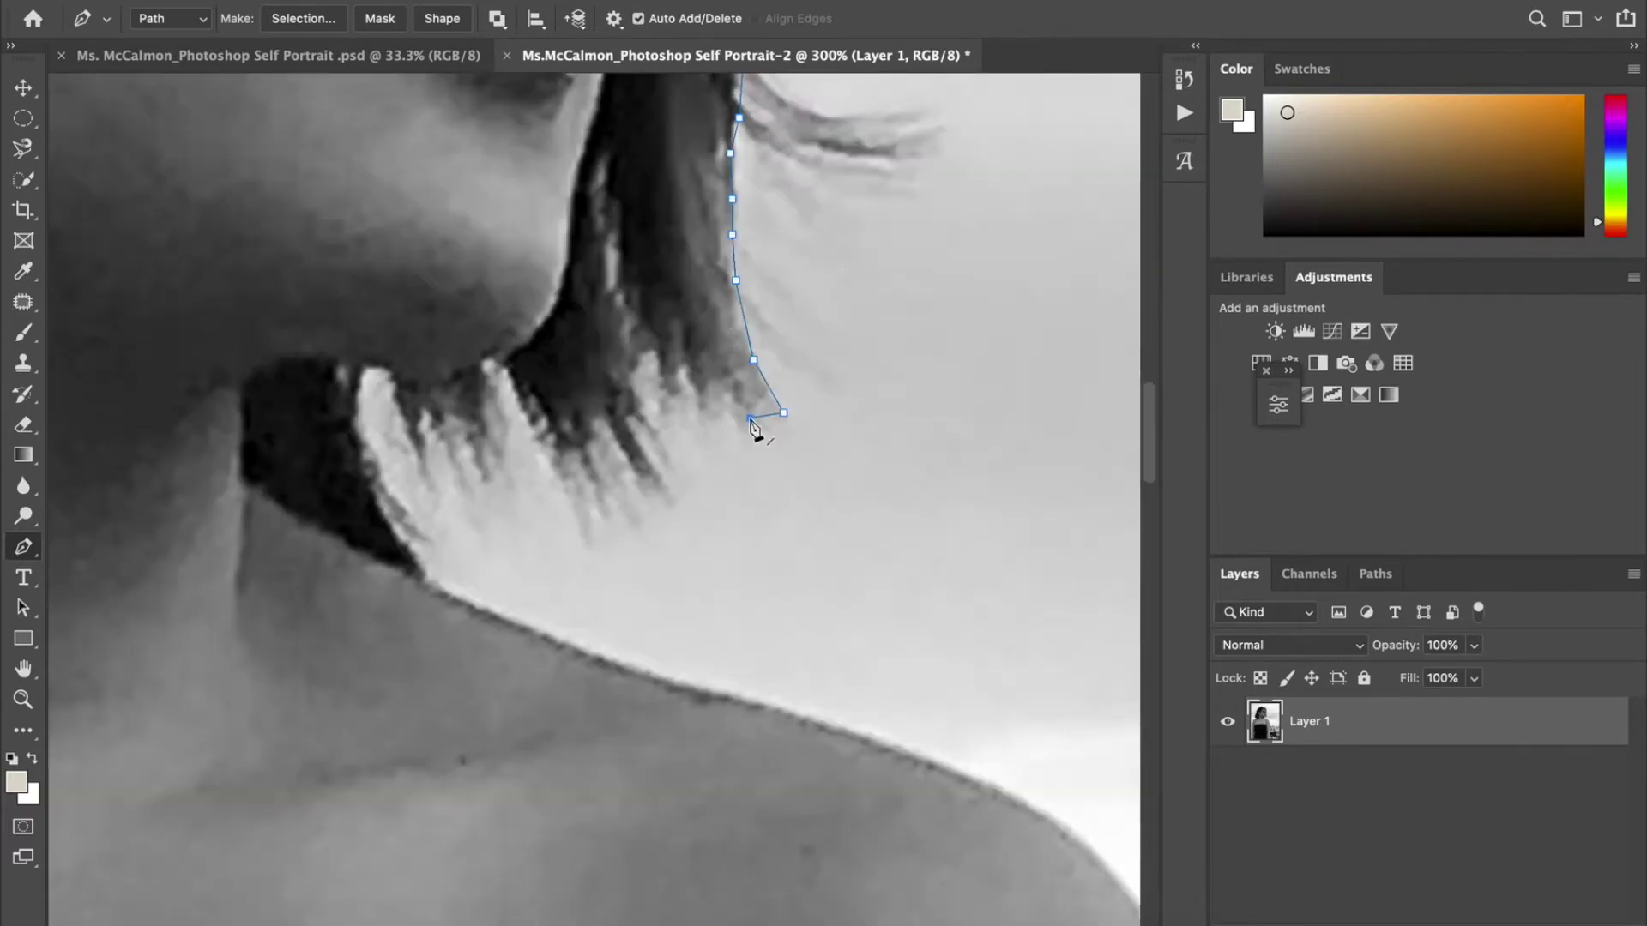
left_click(703, 409)
left_click(645, 374)
left_click(666, 460)
left_click(548, 457)
Step: Outline the hair ends and jaw down to the neck
left_click(542, 418)
left_click(501, 365)
left_click(498, 468)
left_click(434, 420)
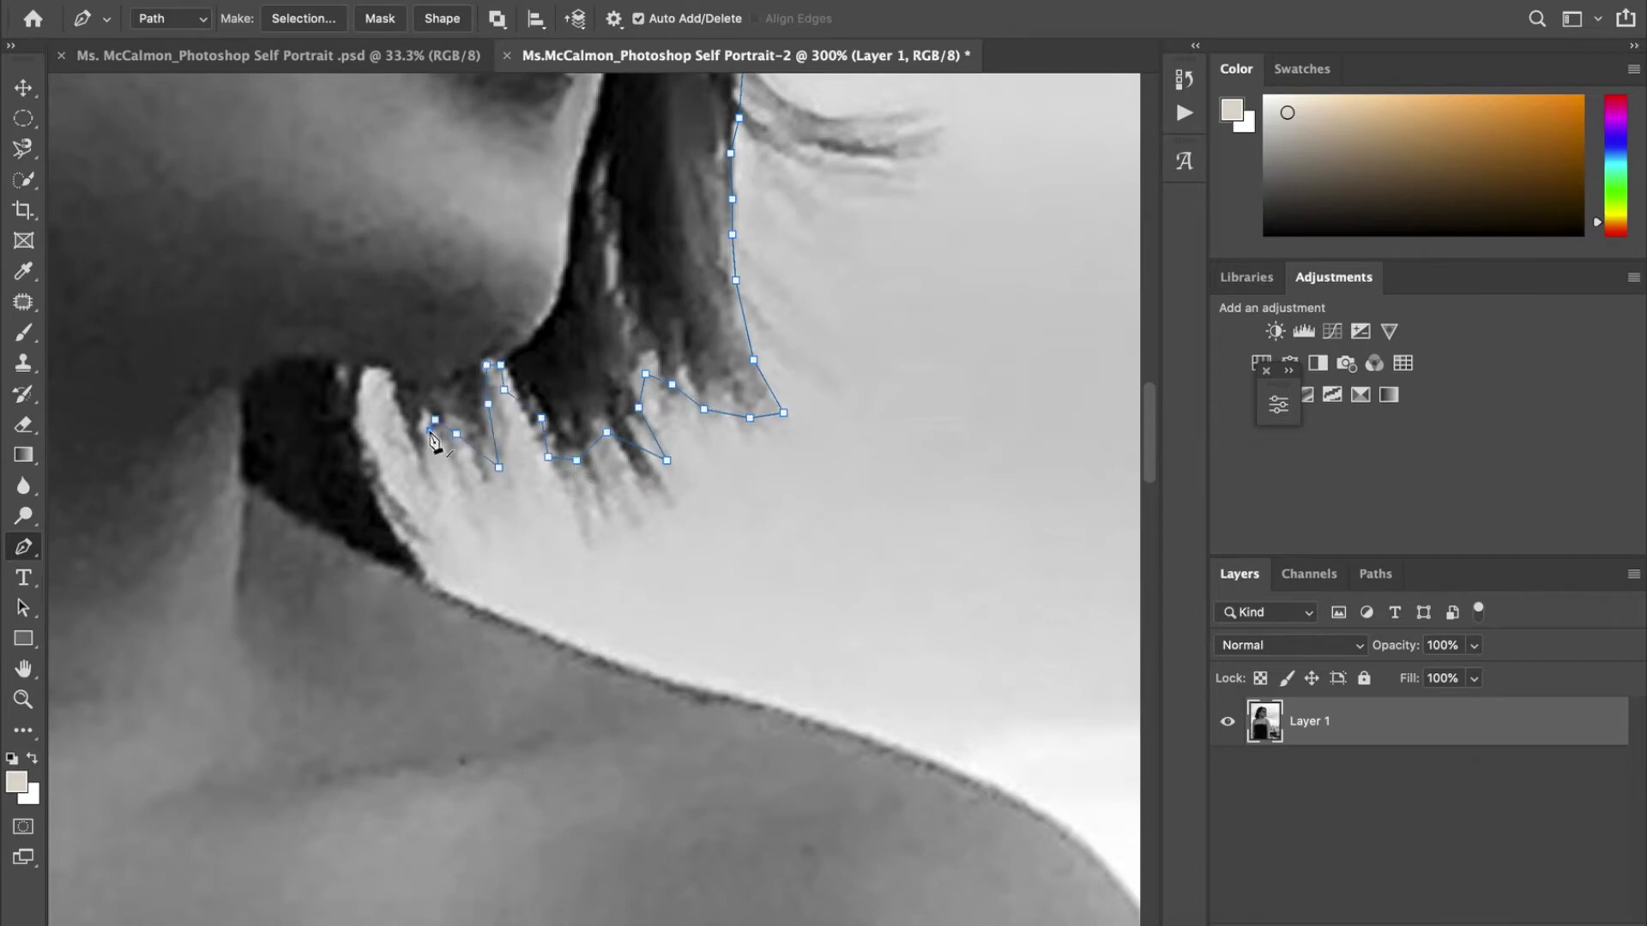
left_click(401, 440)
left_click(367, 370)
left_click(394, 504)
left_click(423, 580)
Step: Continue the outline along the shoulder edge
scroll(420, 557, "down", 3)
left_click(315, 485)
left_click(410, 521)
left_click(526, 569)
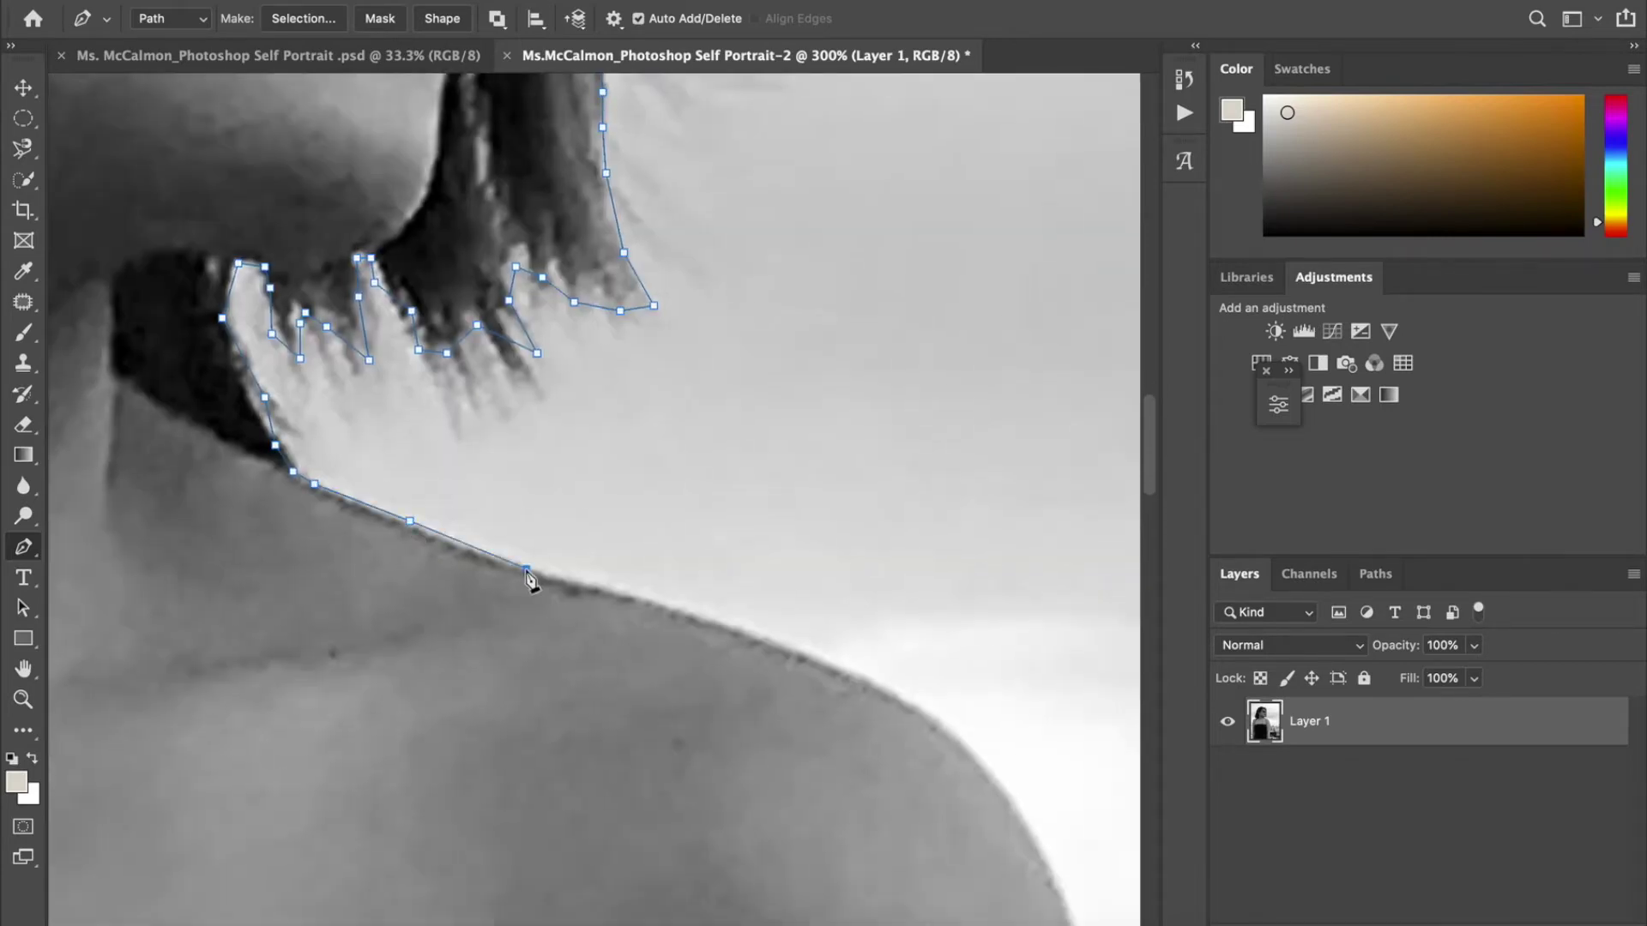
left_click(582, 584)
left_click(657, 602)
left_click(701, 614)
left_click(784, 647)
Step: Follow the curve of the shoulder with more anchor points
left_click(824, 661)
left_click(859, 681)
left_click(927, 719)
left_click(978, 765)
left_click(1015, 813)
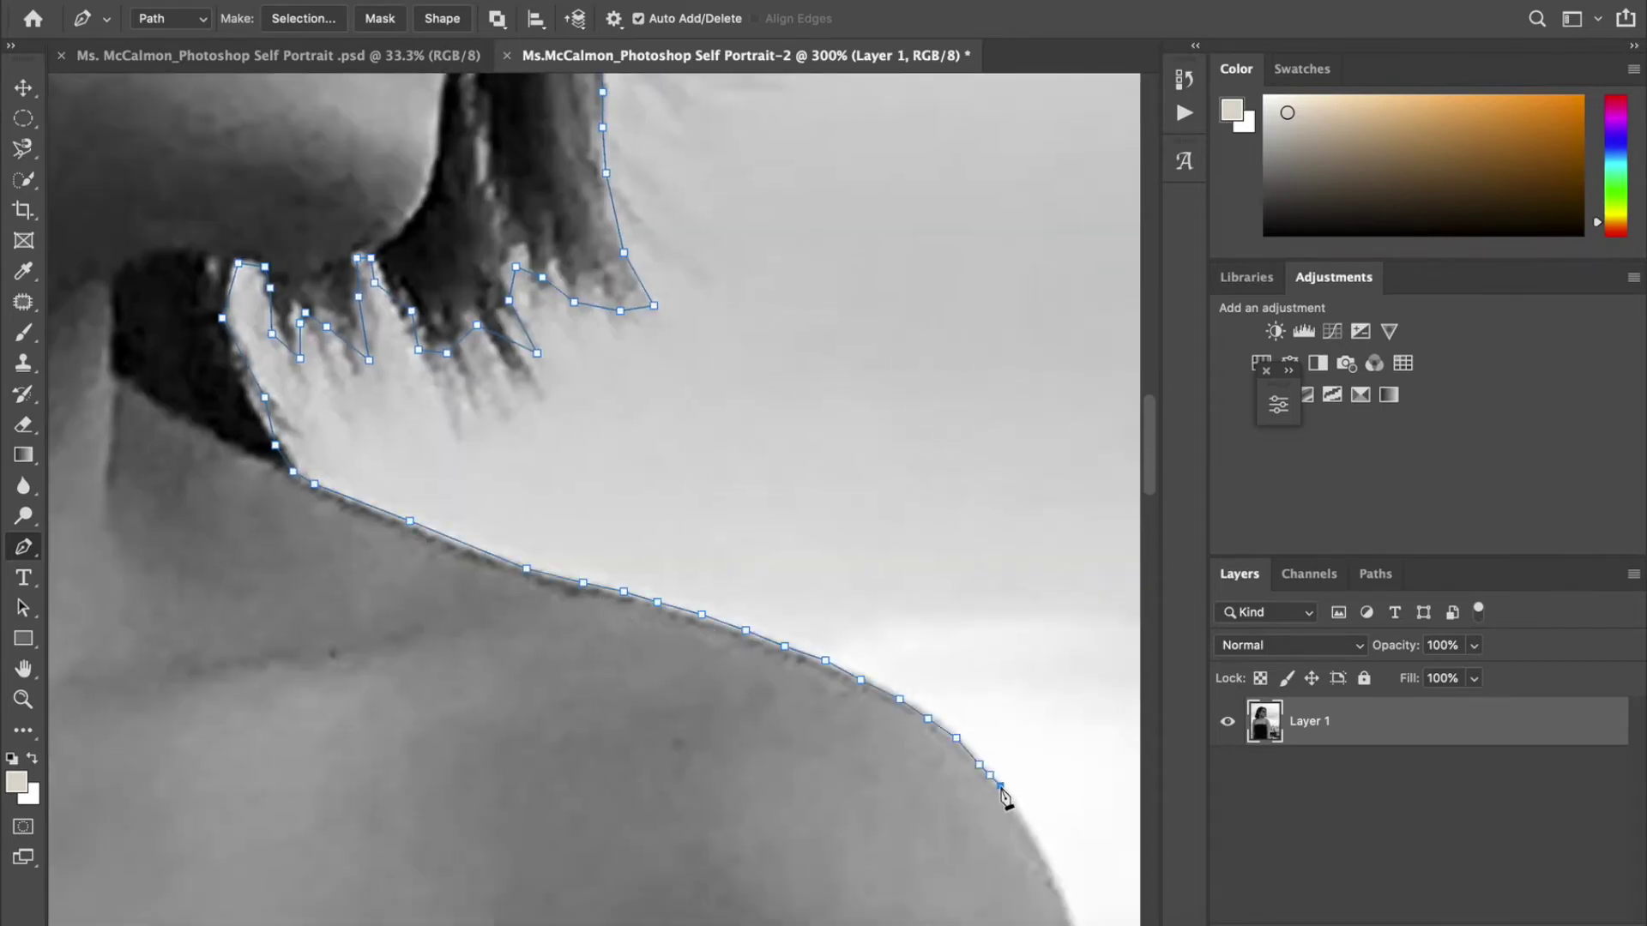
scroll(1008, 801, "down", 5)
left_click(858, 426)
left_click(885, 518)
Step: Extend the outline down the shoulder edge
scroll(912, 583, "down", 3)
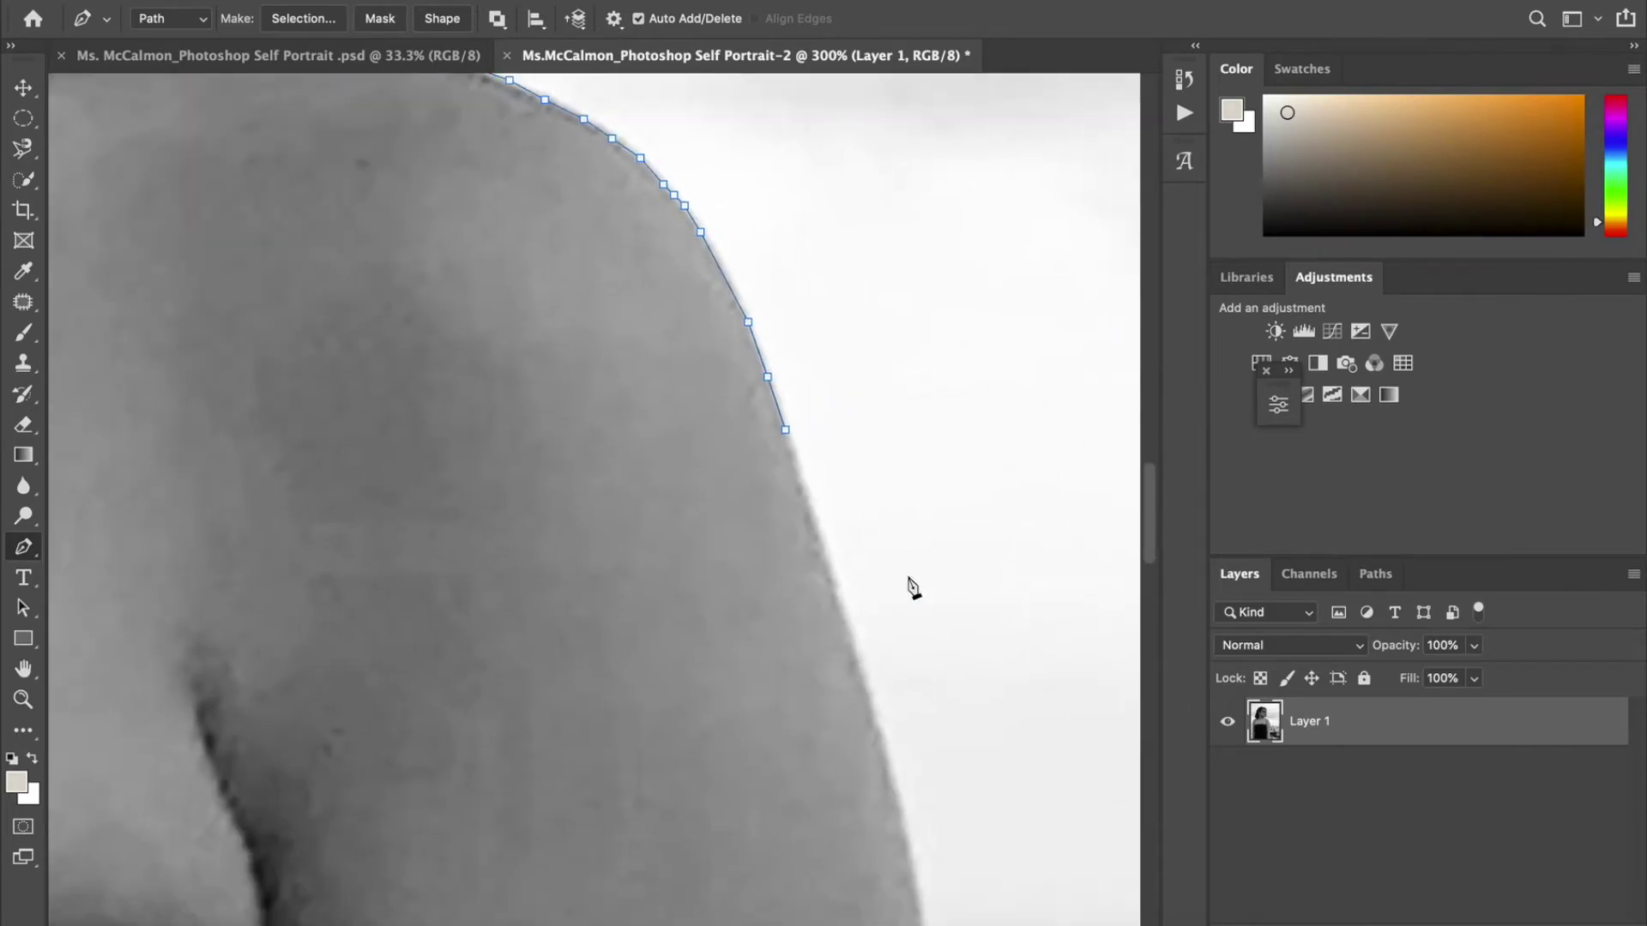
left_click(786, 428)
left_click(798, 469)
left_click(810, 502)
left_click(813, 523)
left_click(831, 577)
left_click(844, 621)
left_click(861, 668)
left_click(875, 710)
scroll(878, 724, "down", 3)
left_click(880, 394)
Step: Trace down the outer edge of the arm
left_click(891, 441)
left_click(905, 518)
left_click(906, 564)
left_click(908, 658)
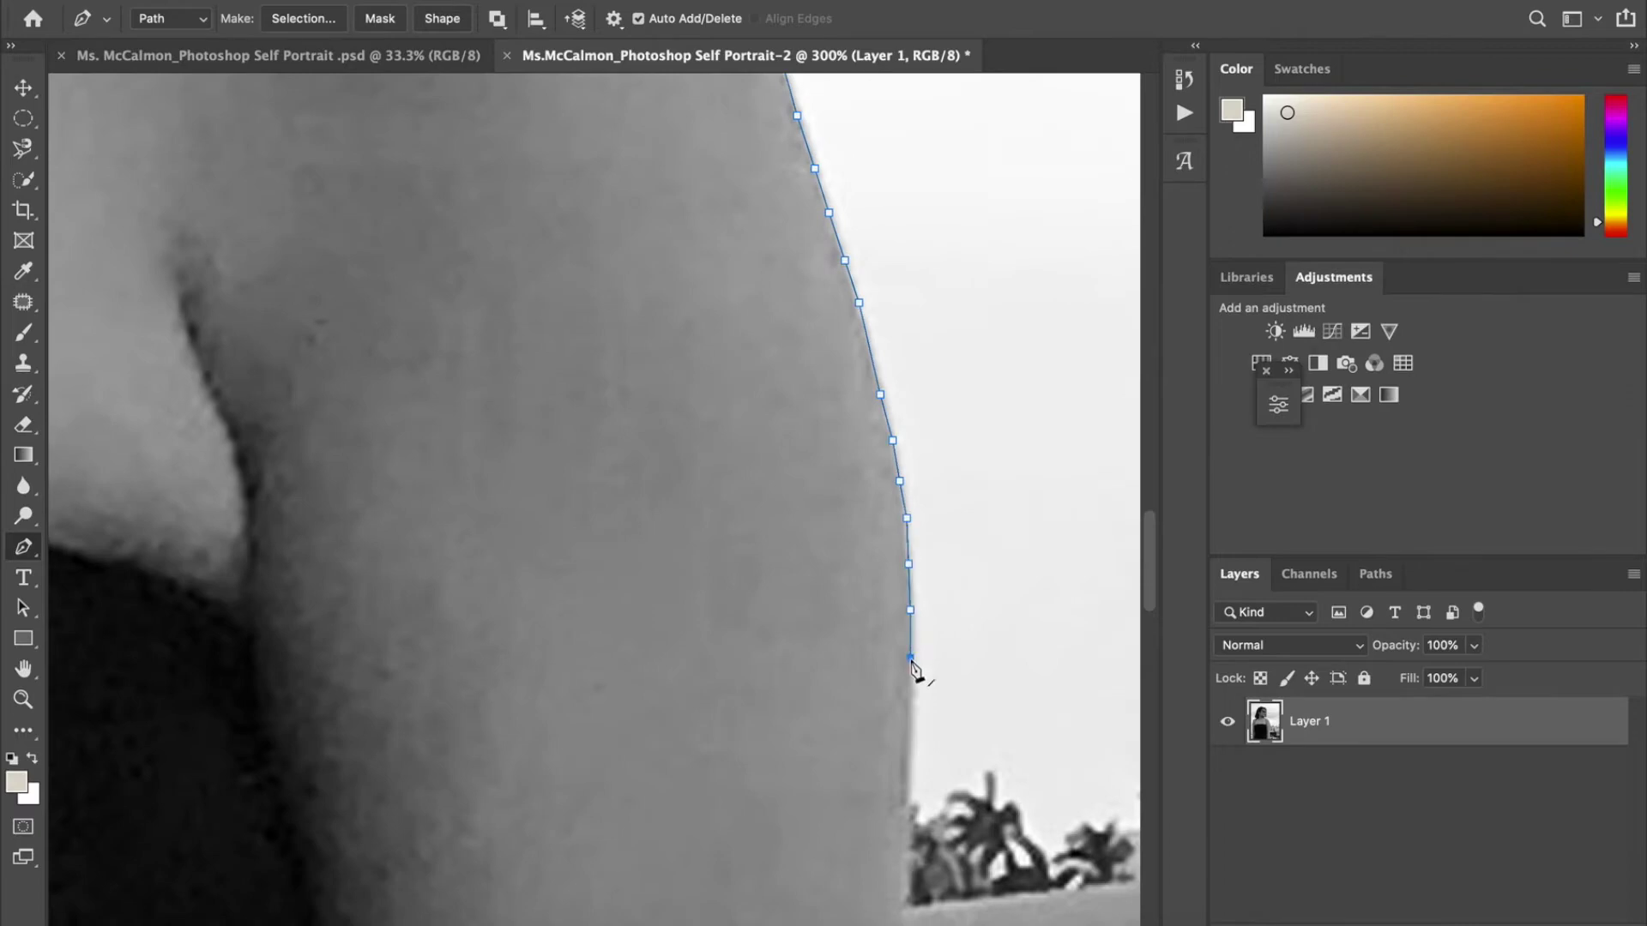
left_click(906, 702)
scroll(910, 703, "down", 3)
left_click(868, 458)
left_click(866, 549)
scroll(868, 557, "down", 3)
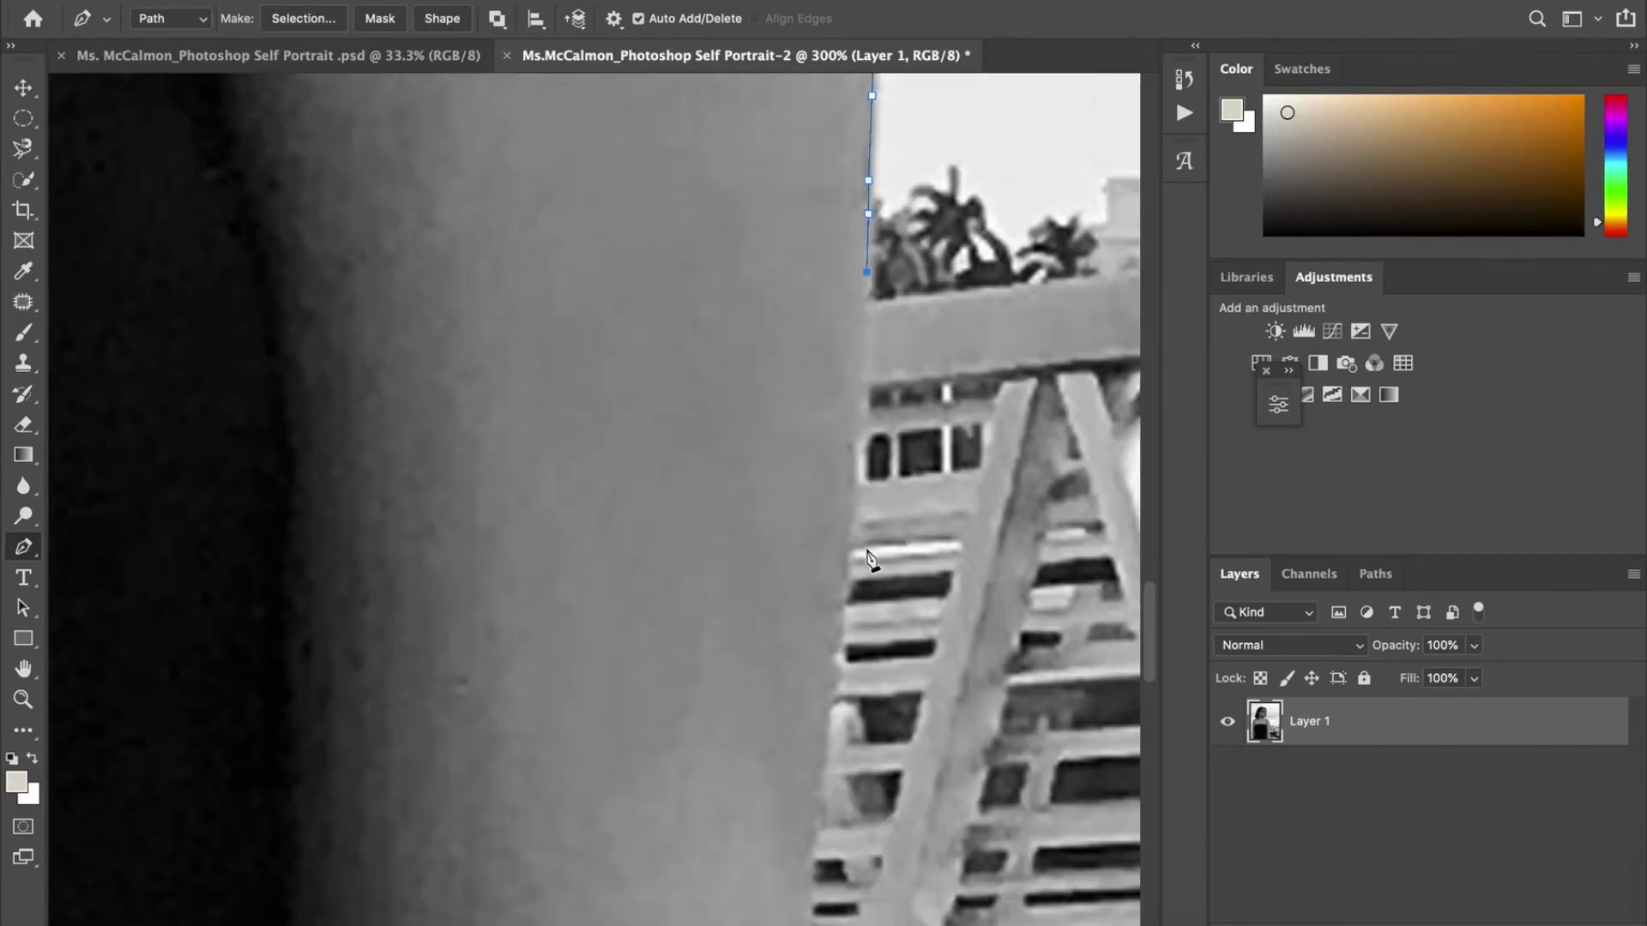
Step: Continue tracing the arm edge past the railing
left_click(866, 337)
left_click(863, 398)
left_click(854, 491)
left_click(849, 542)
left_click(842, 596)
left_click(836, 641)
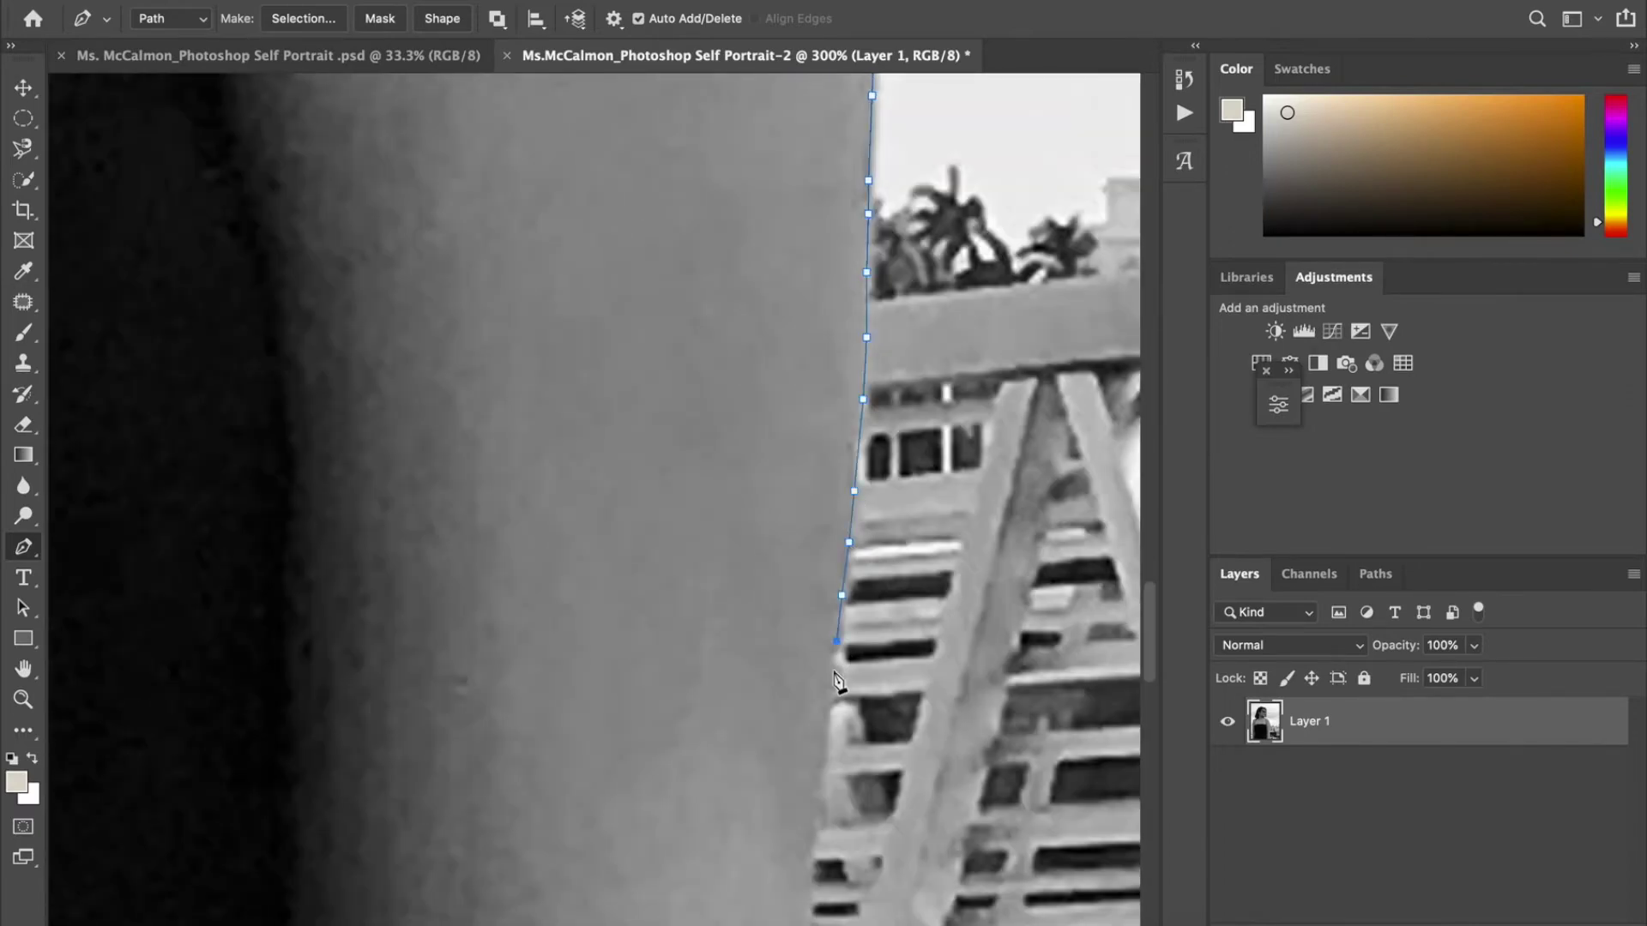
left_click(831, 686)
Step: Trace further down the figure's side
scroll(833, 690, "down", 3)
scroll(834, 699, "down", 2)
left_click(825, 395)
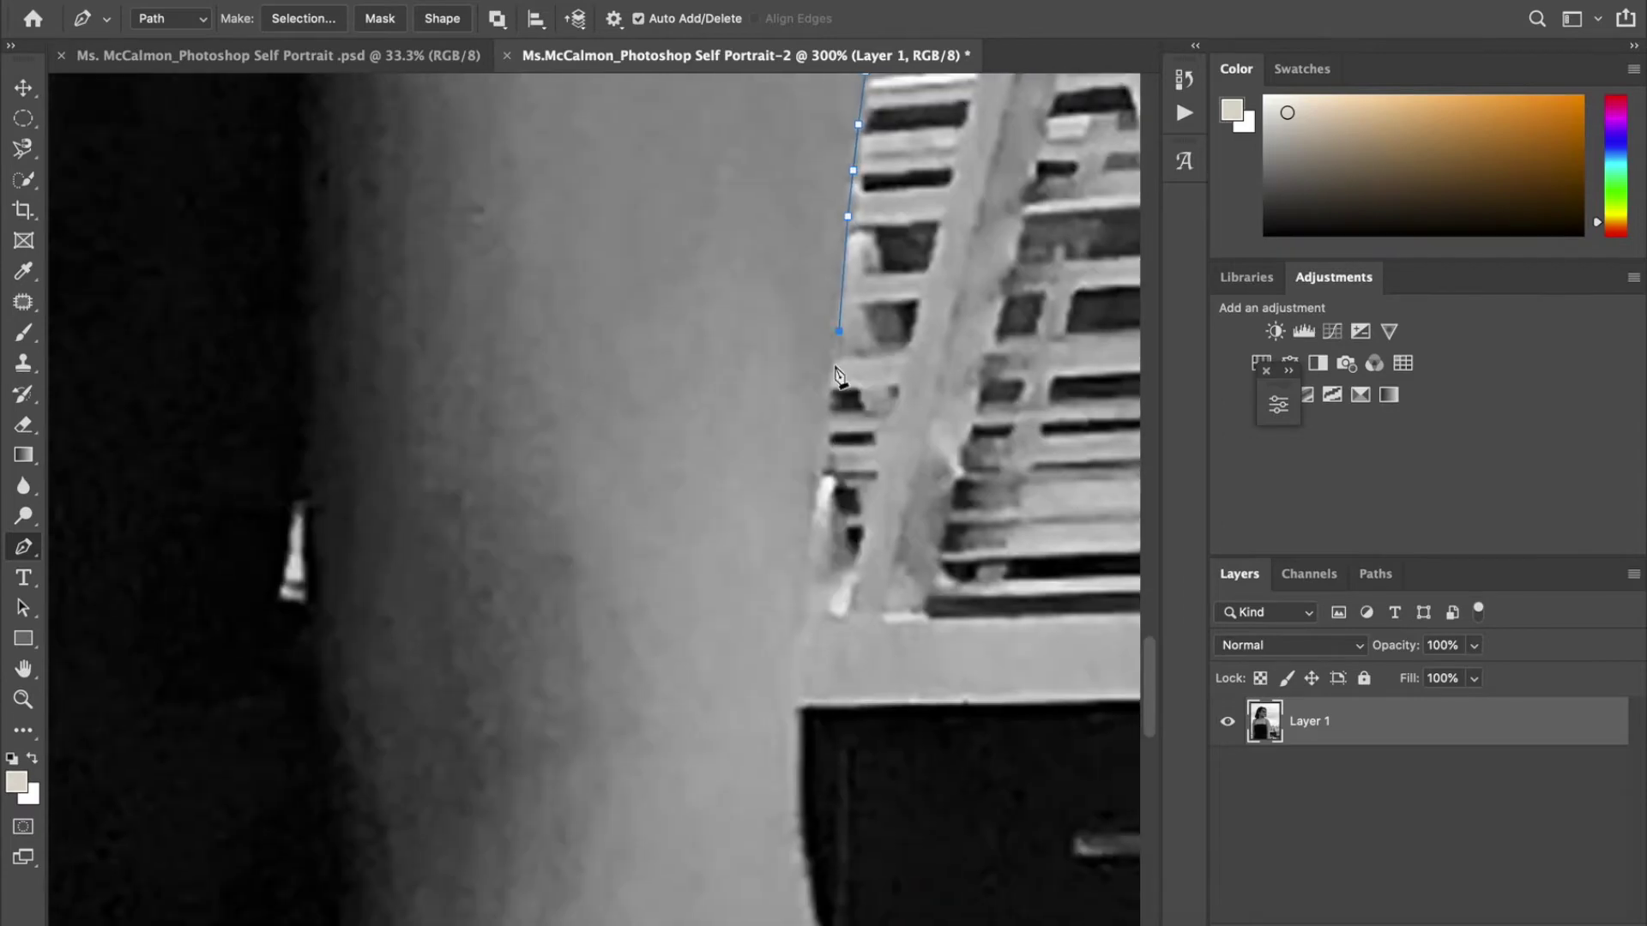
left_click(817, 452)
left_click(807, 518)
left_click(805, 566)
Step: Follow the figure's edge down through the dark area
scroll(806, 619, "down", 3)
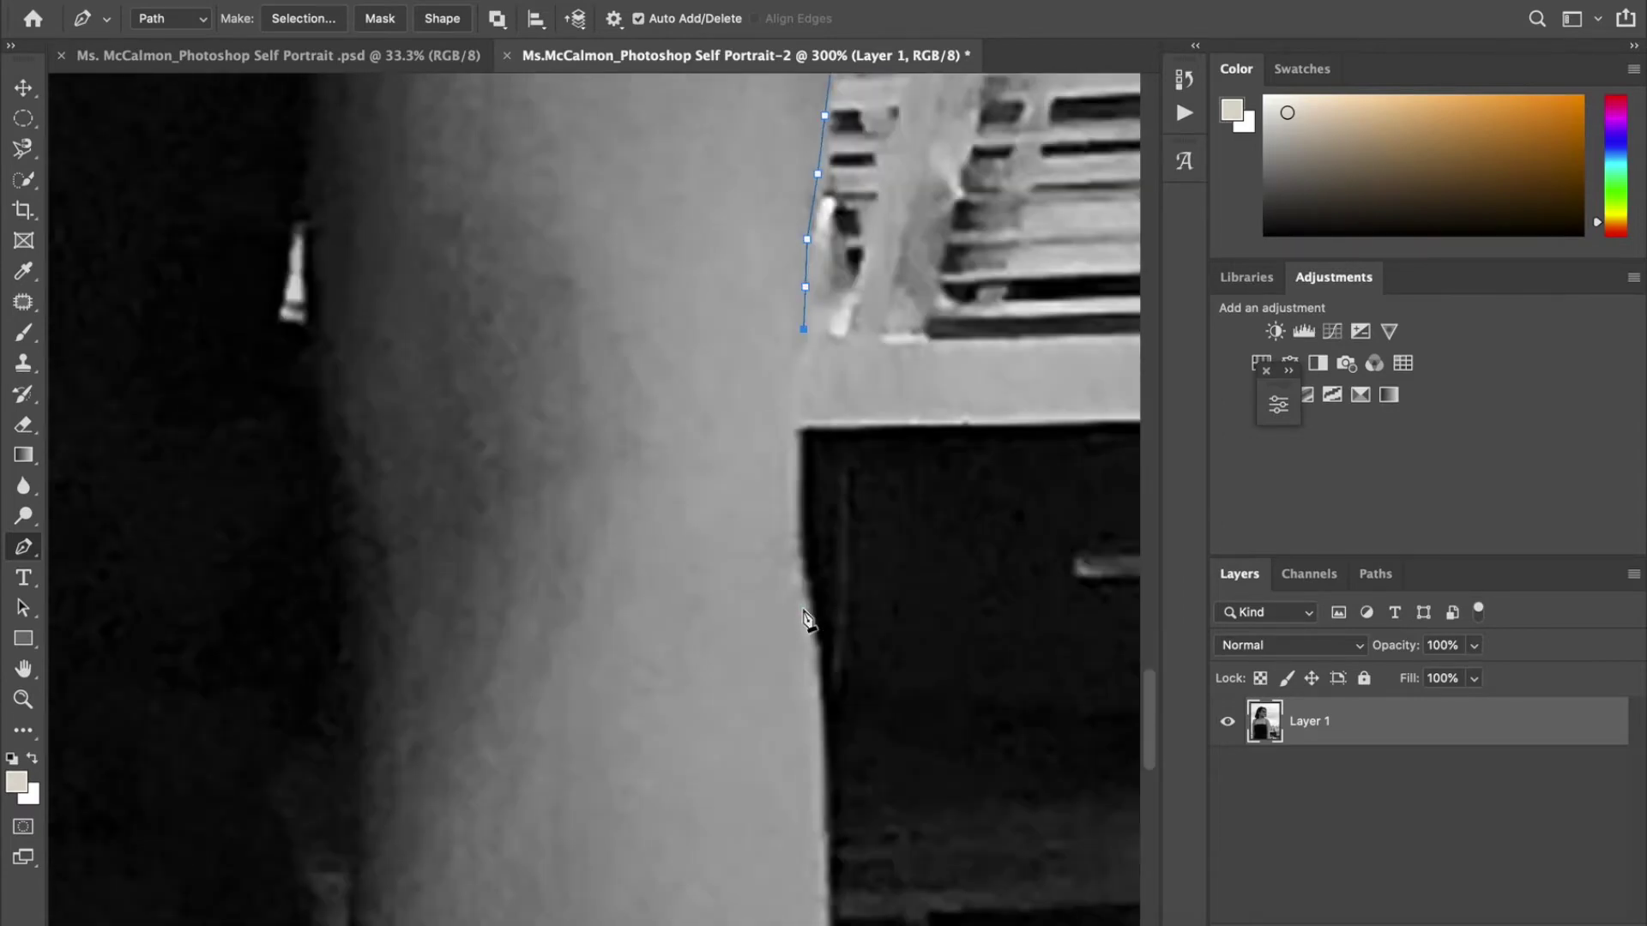
left_click(797, 480)
left_click(797, 508)
left_click(798, 548)
left_click(805, 581)
left_click(812, 615)
left_click(818, 645)
scroll(822, 656, "down", 4)
left_click(826, 369)
Step: Extend the outline toward the image bottom
left_click(825, 450)
left_click(826, 496)
left_click(827, 538)
left_click(827, 627)
scroll(837, 639, "down", 4)
left_click(851, 350)
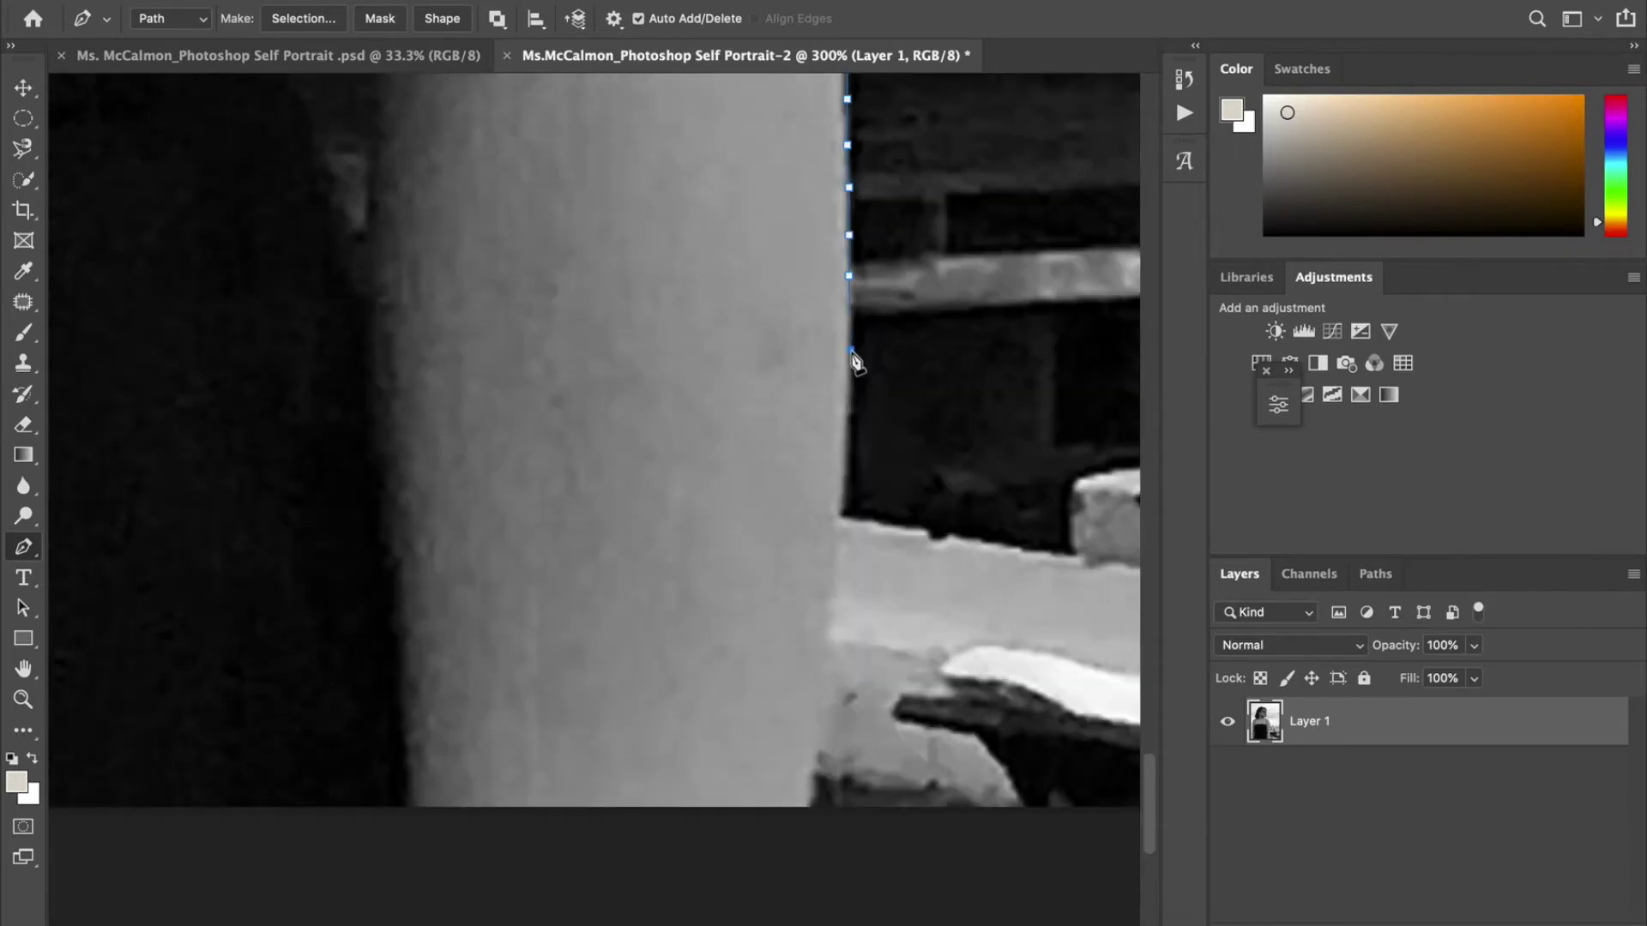
left_click(849, 435)
left_click(844, 491)
Step: Carry the outline to the photo's bottom and along its bottom edge
left_click(831, 572)
left_click(823, 619)
left_click(819, 646)
left_click(815, 688)
left_click(808, 751)
scroll(806, 771, "left", 8)
left_click(751, 758)
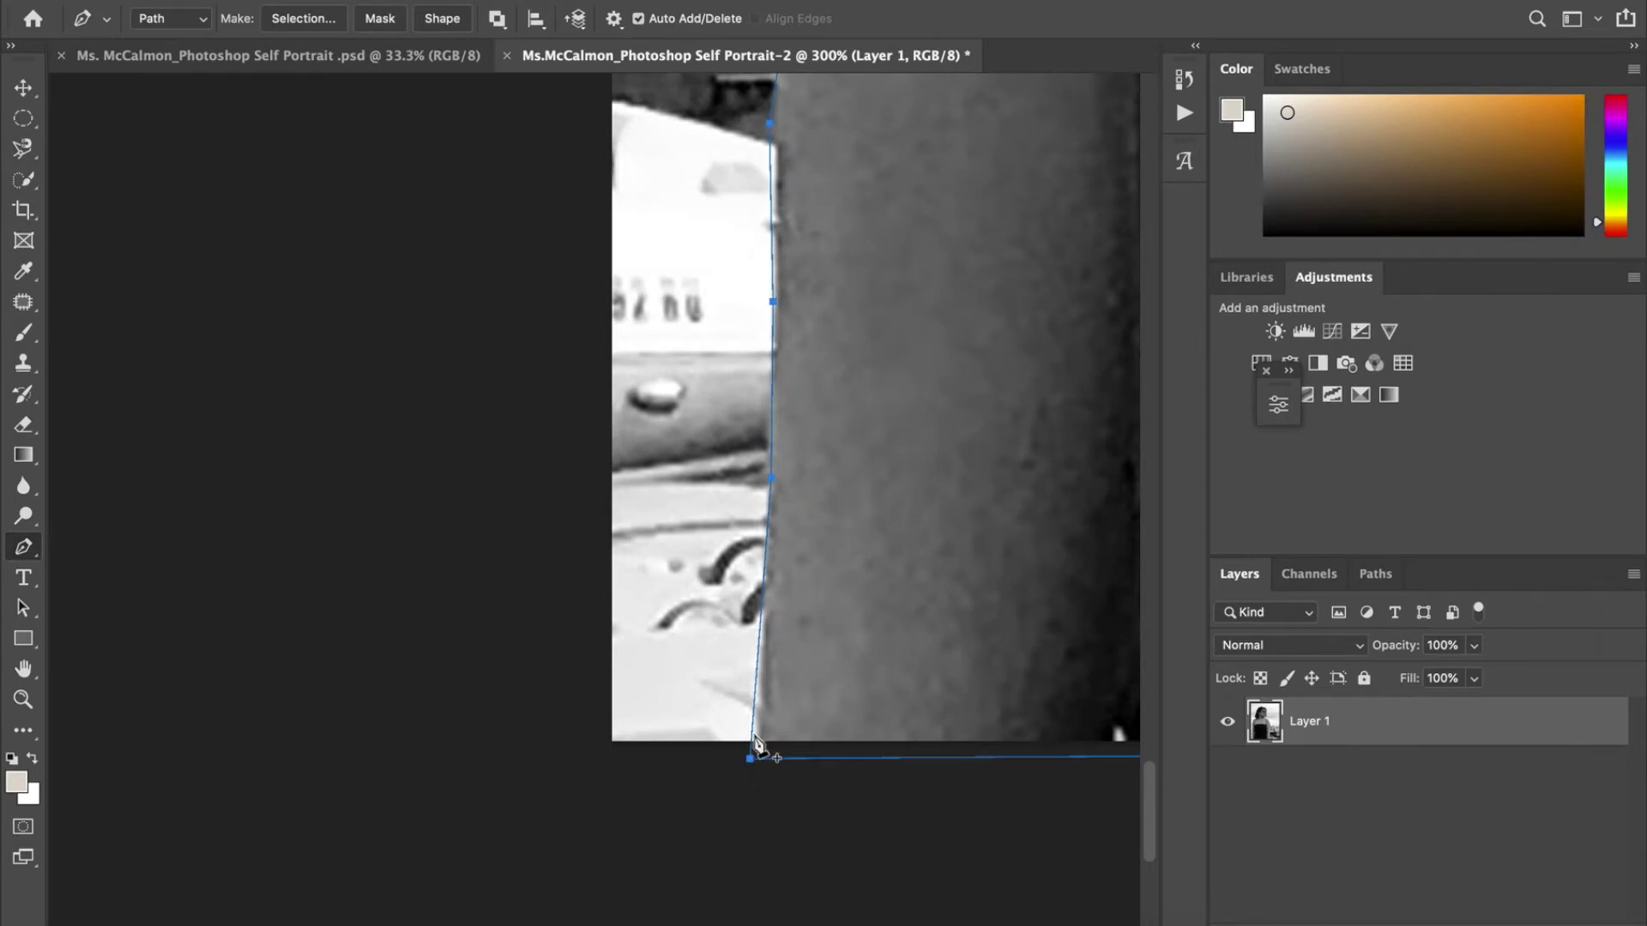
Step: Turn the traced path into a selection with 0 px feather and mask Layer 1 with it
key("ctrl+0")
right_click(422, 529)
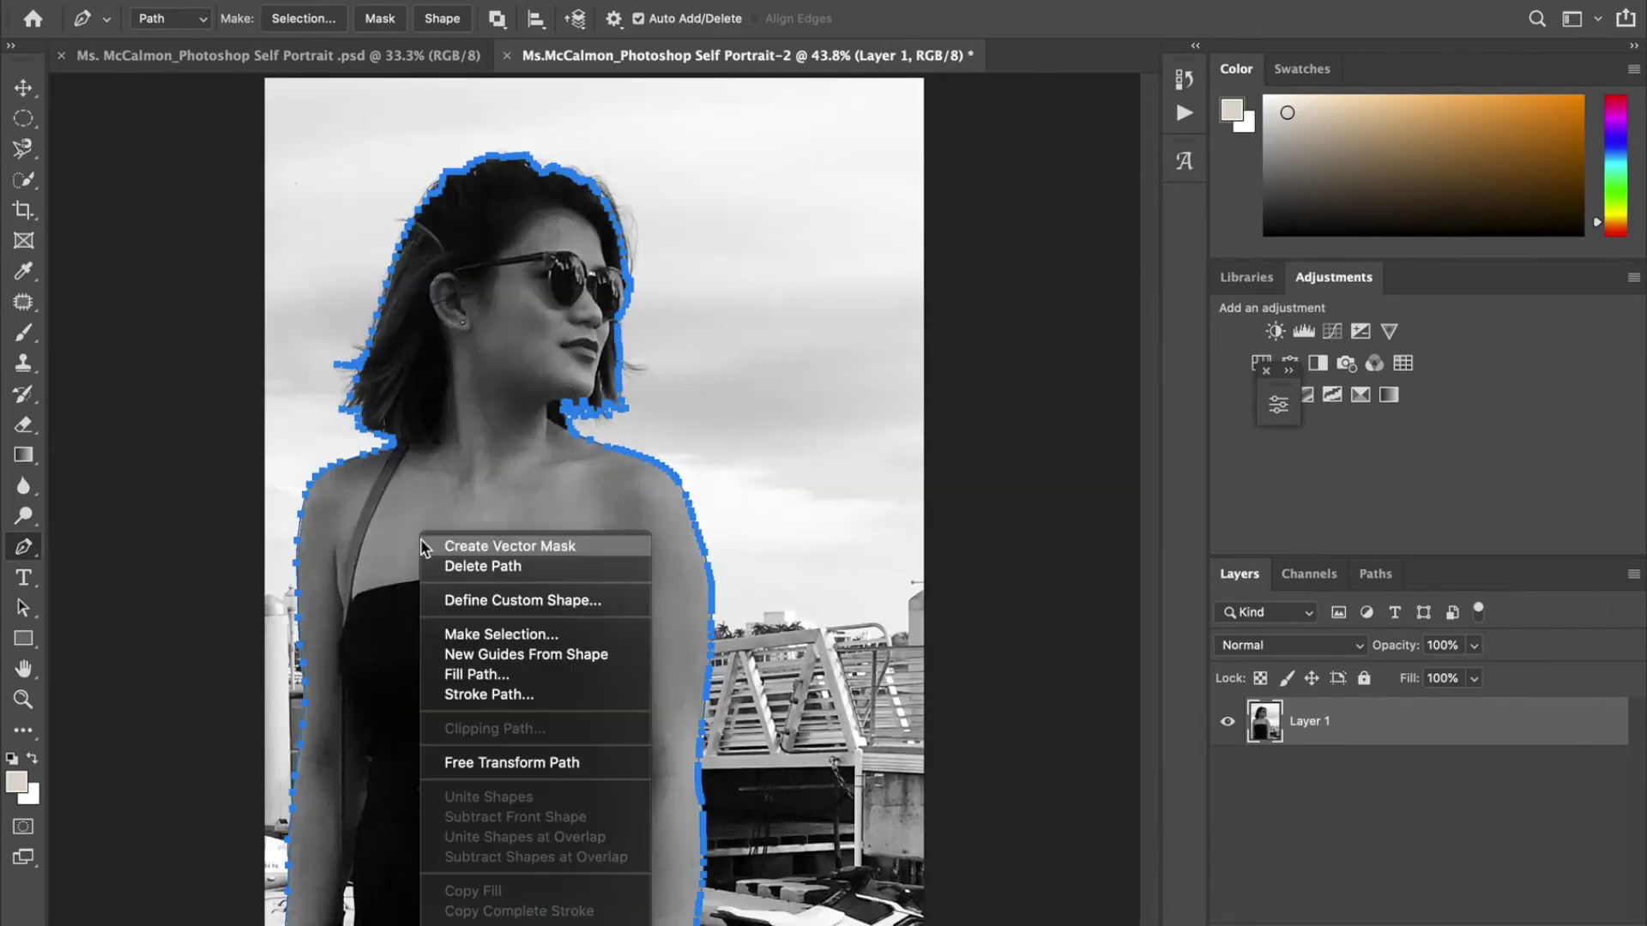
left_click(457, 633)
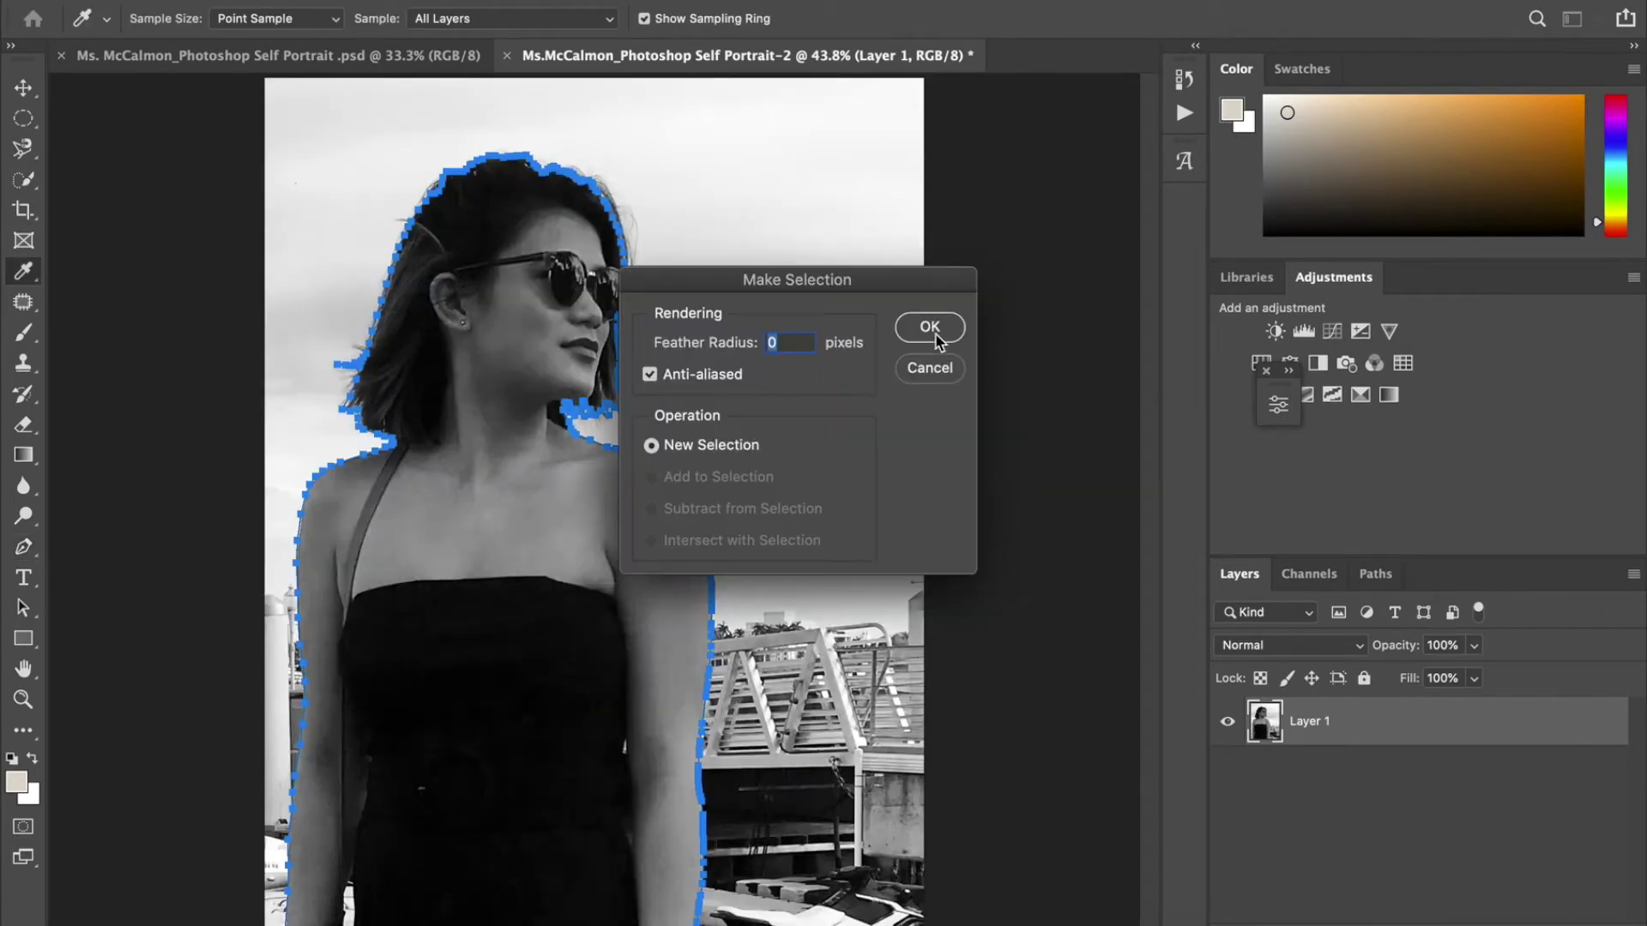
left_click(931, 327)
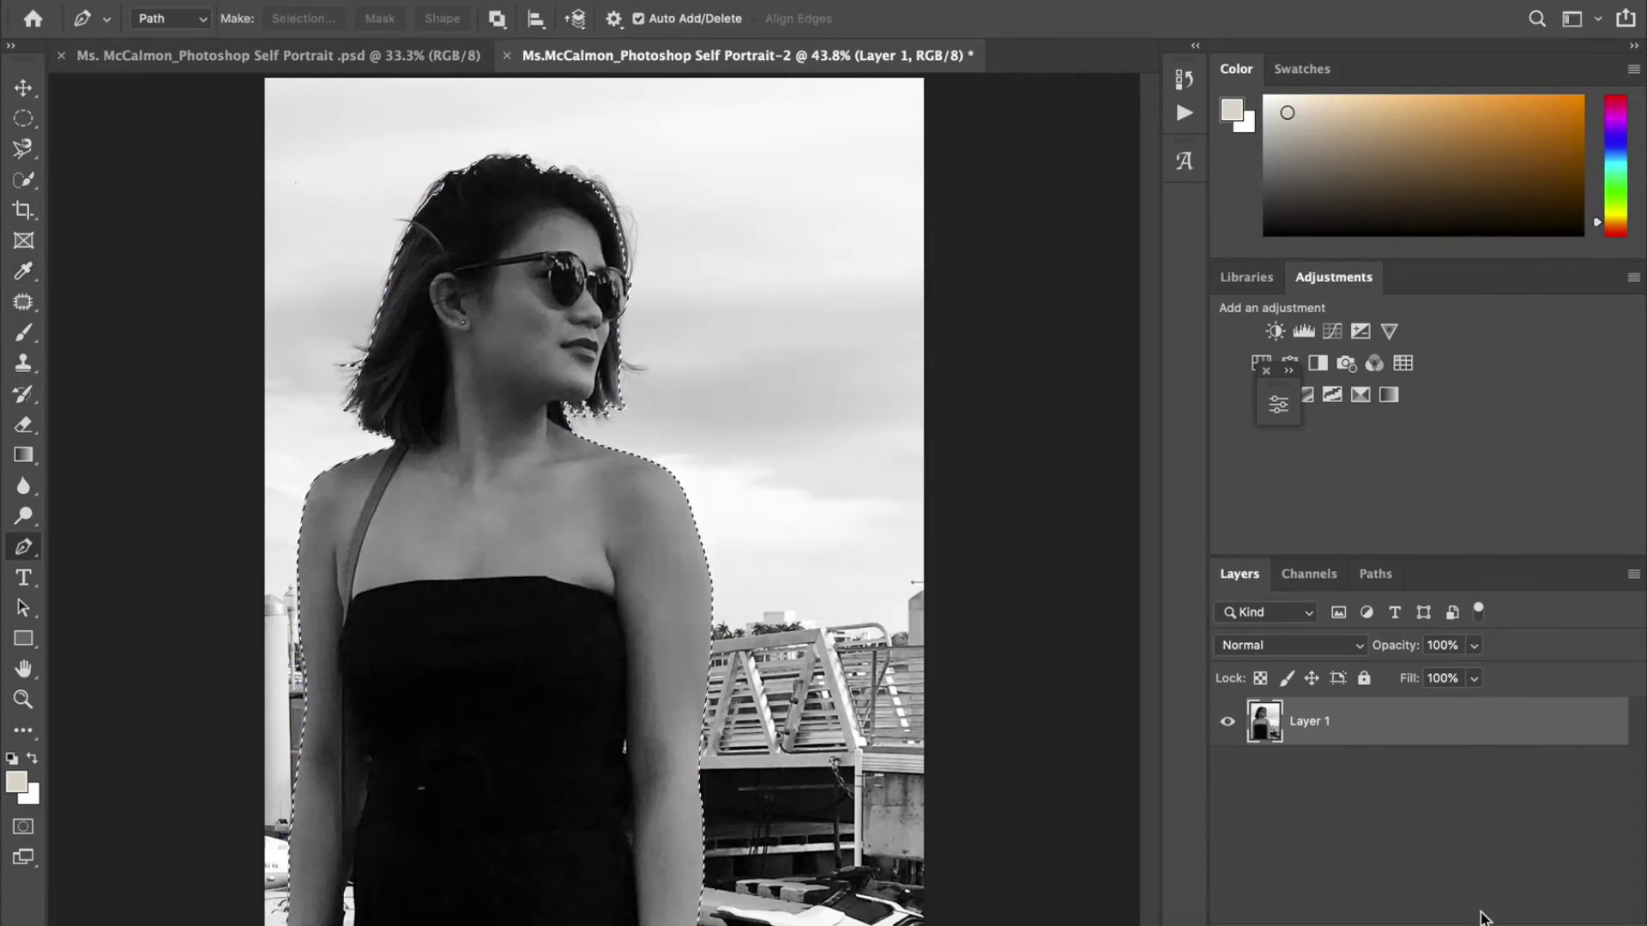
left_click(1512, 922)
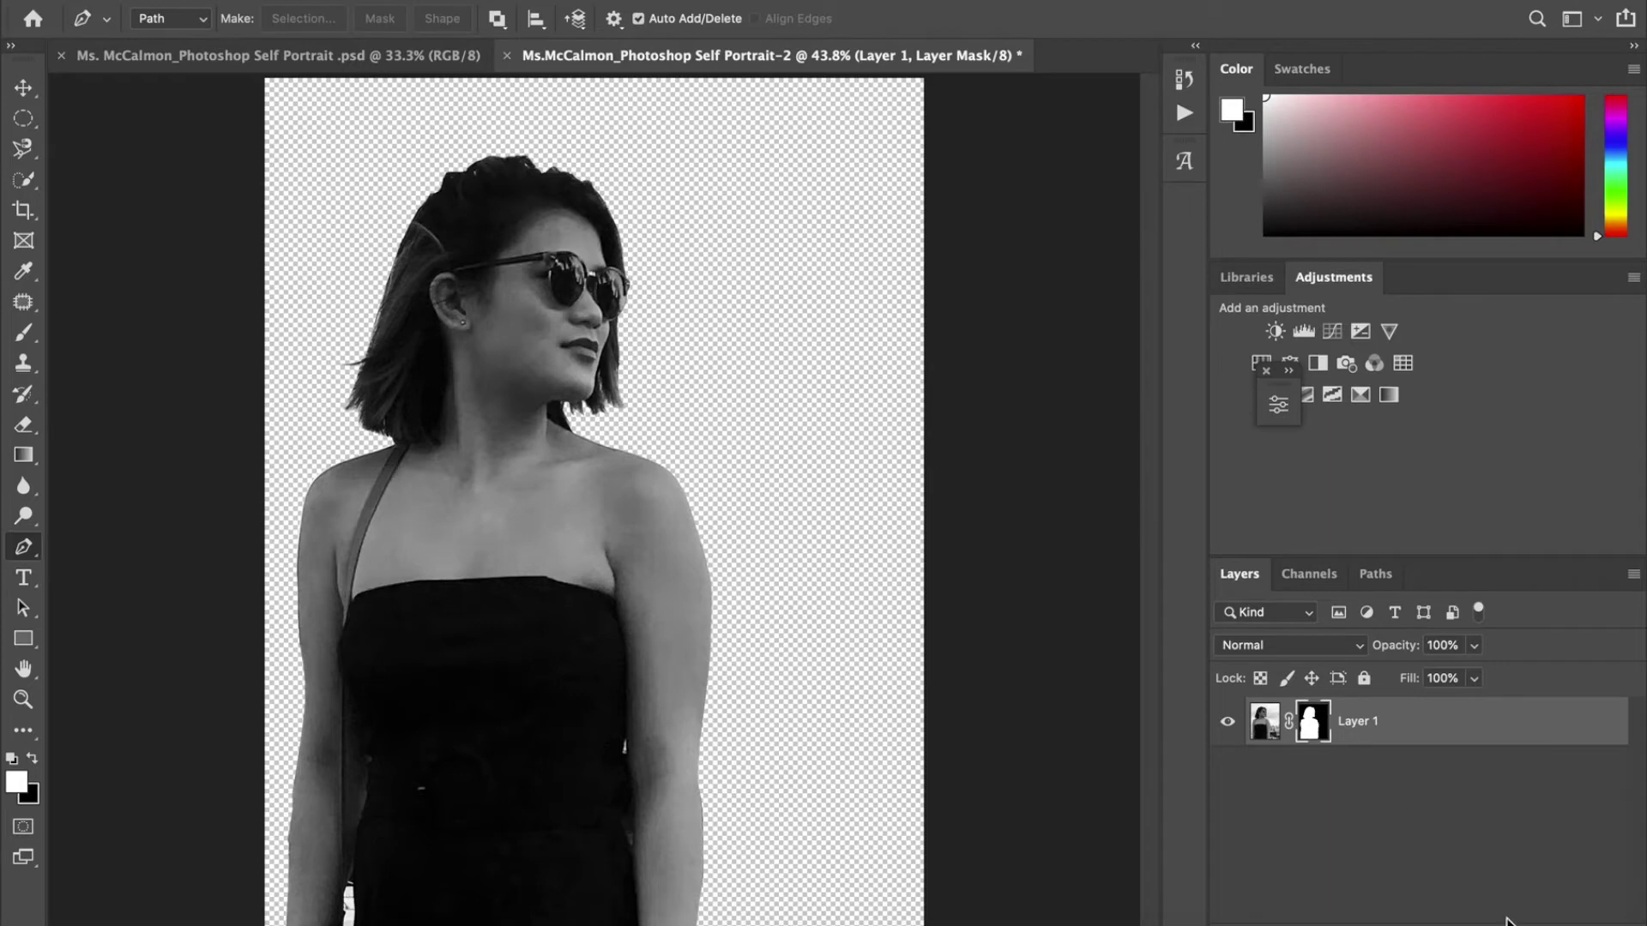
Step: Add a white (ffffff) Solid Color fill layer named Background below Layer 1
left_click(1541, 923)
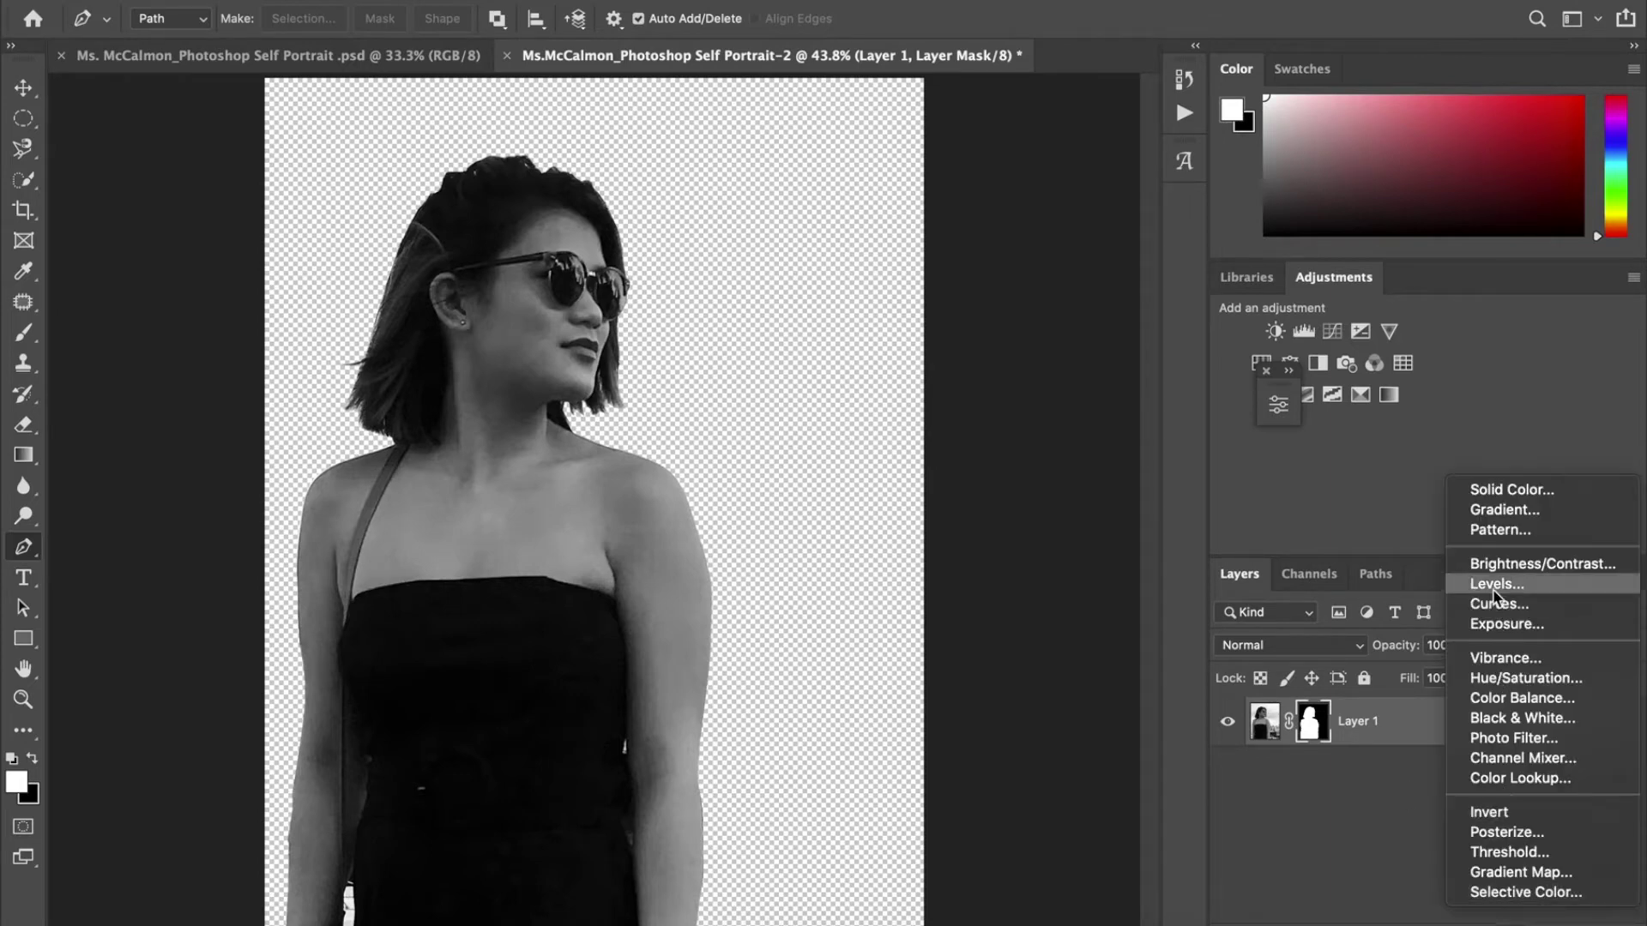
left_click(1505, 492)
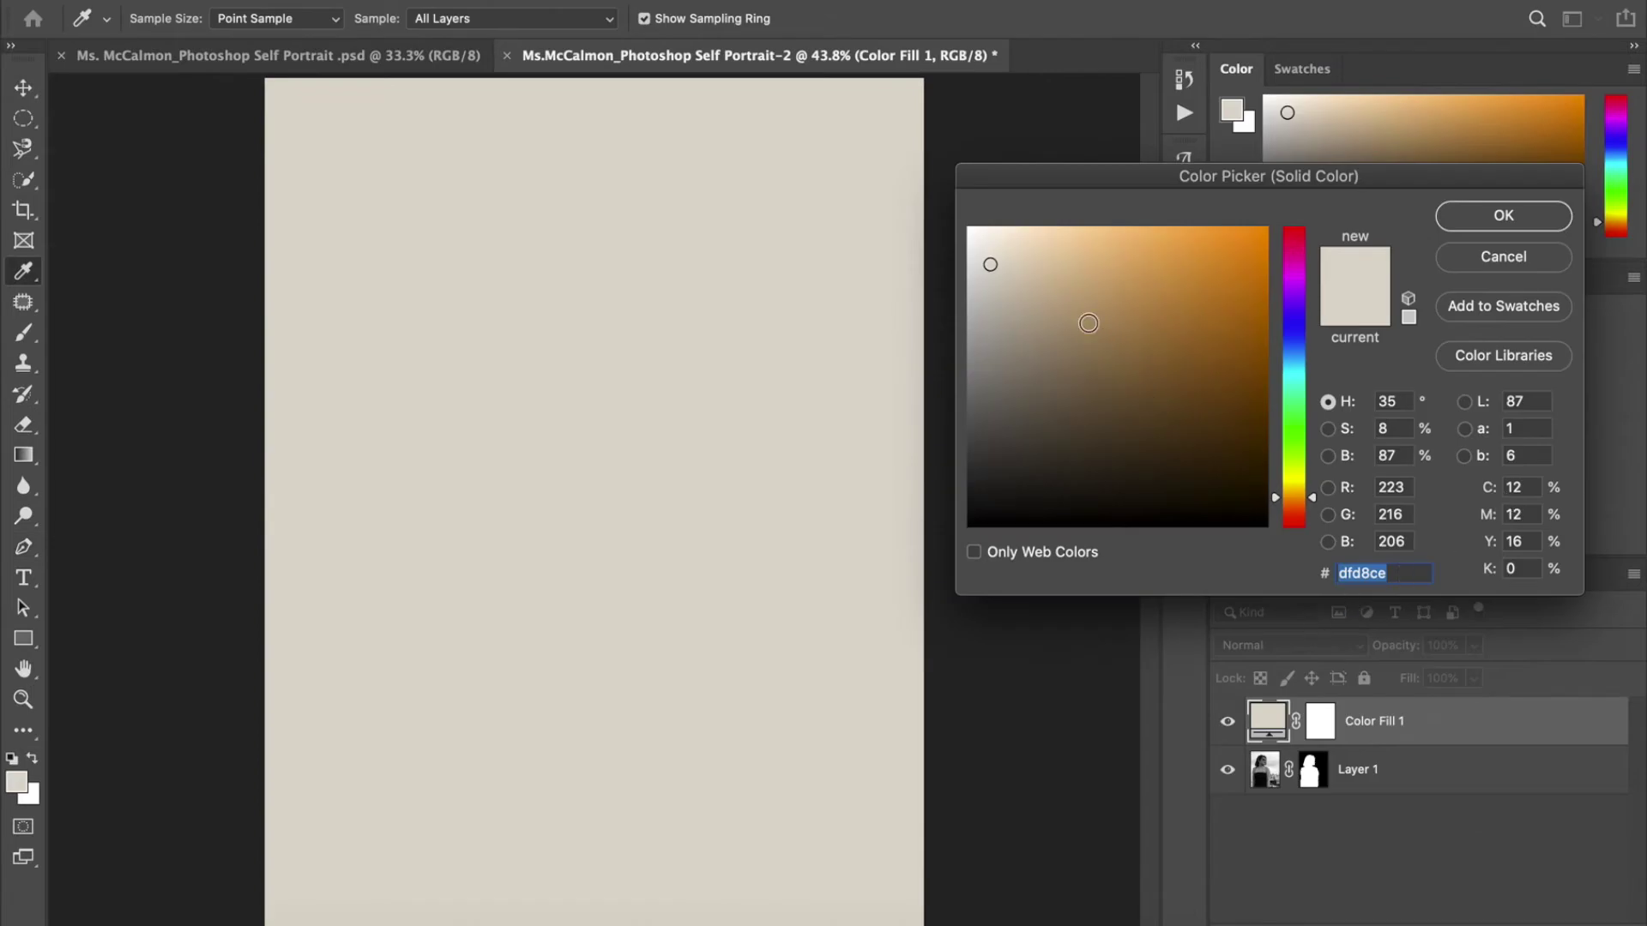
mouse_move(994, 260)
left_mouse_down()
mouse_move(925, 201)
mouse_move(937, 190)
left_mouse_up()
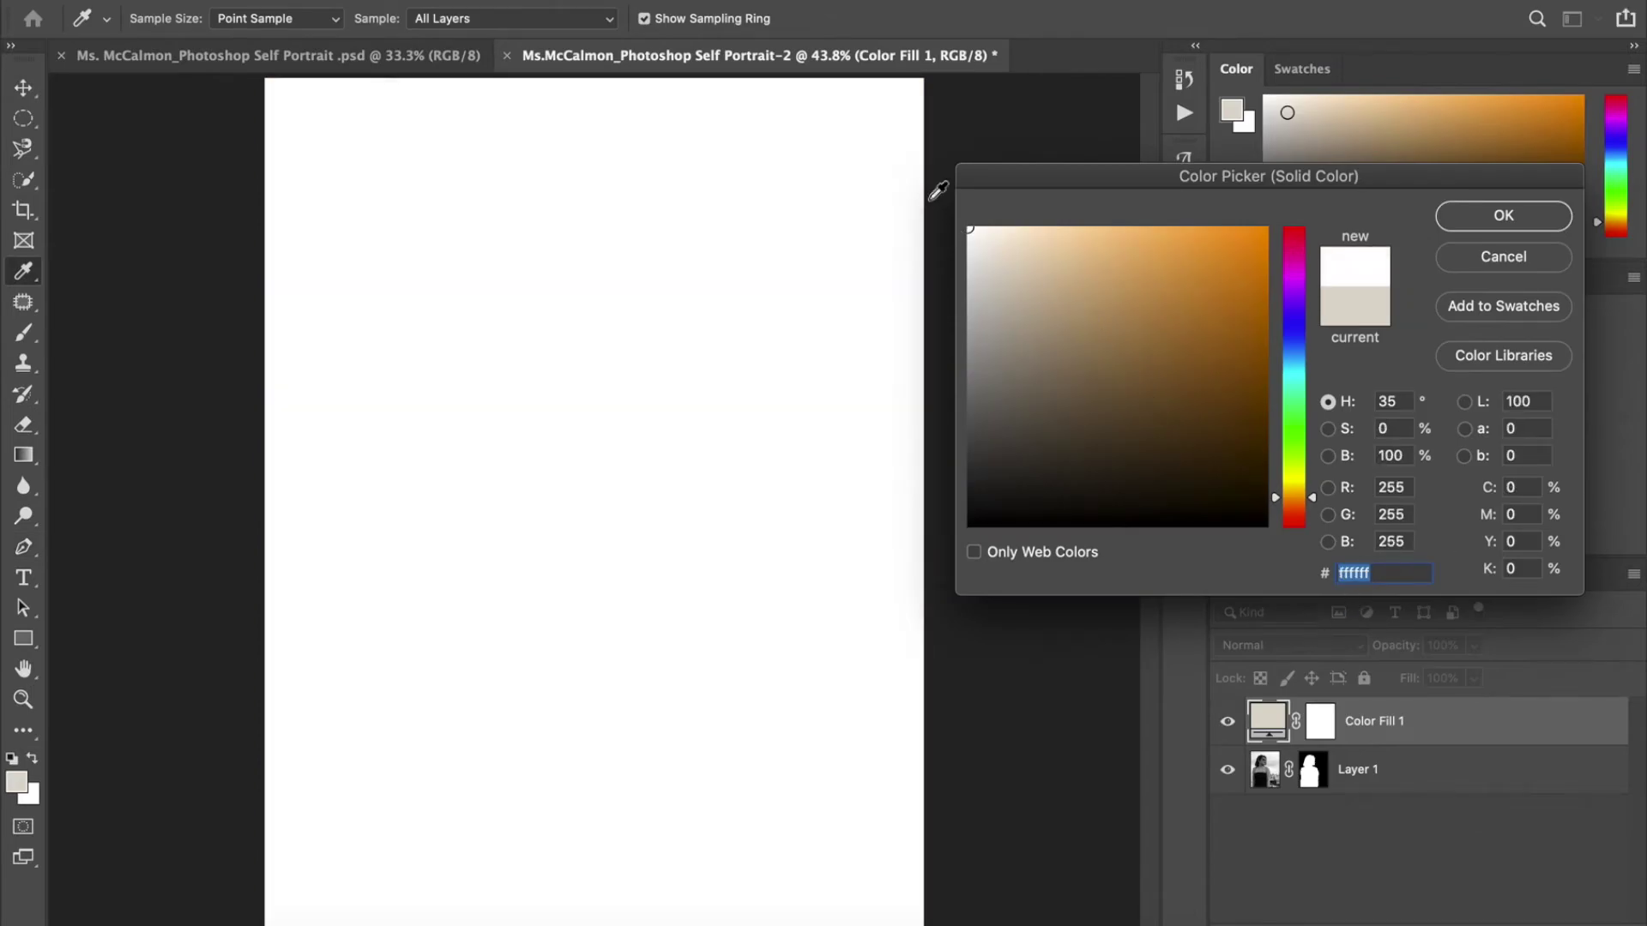
left_click(1480, 211)
key("p")
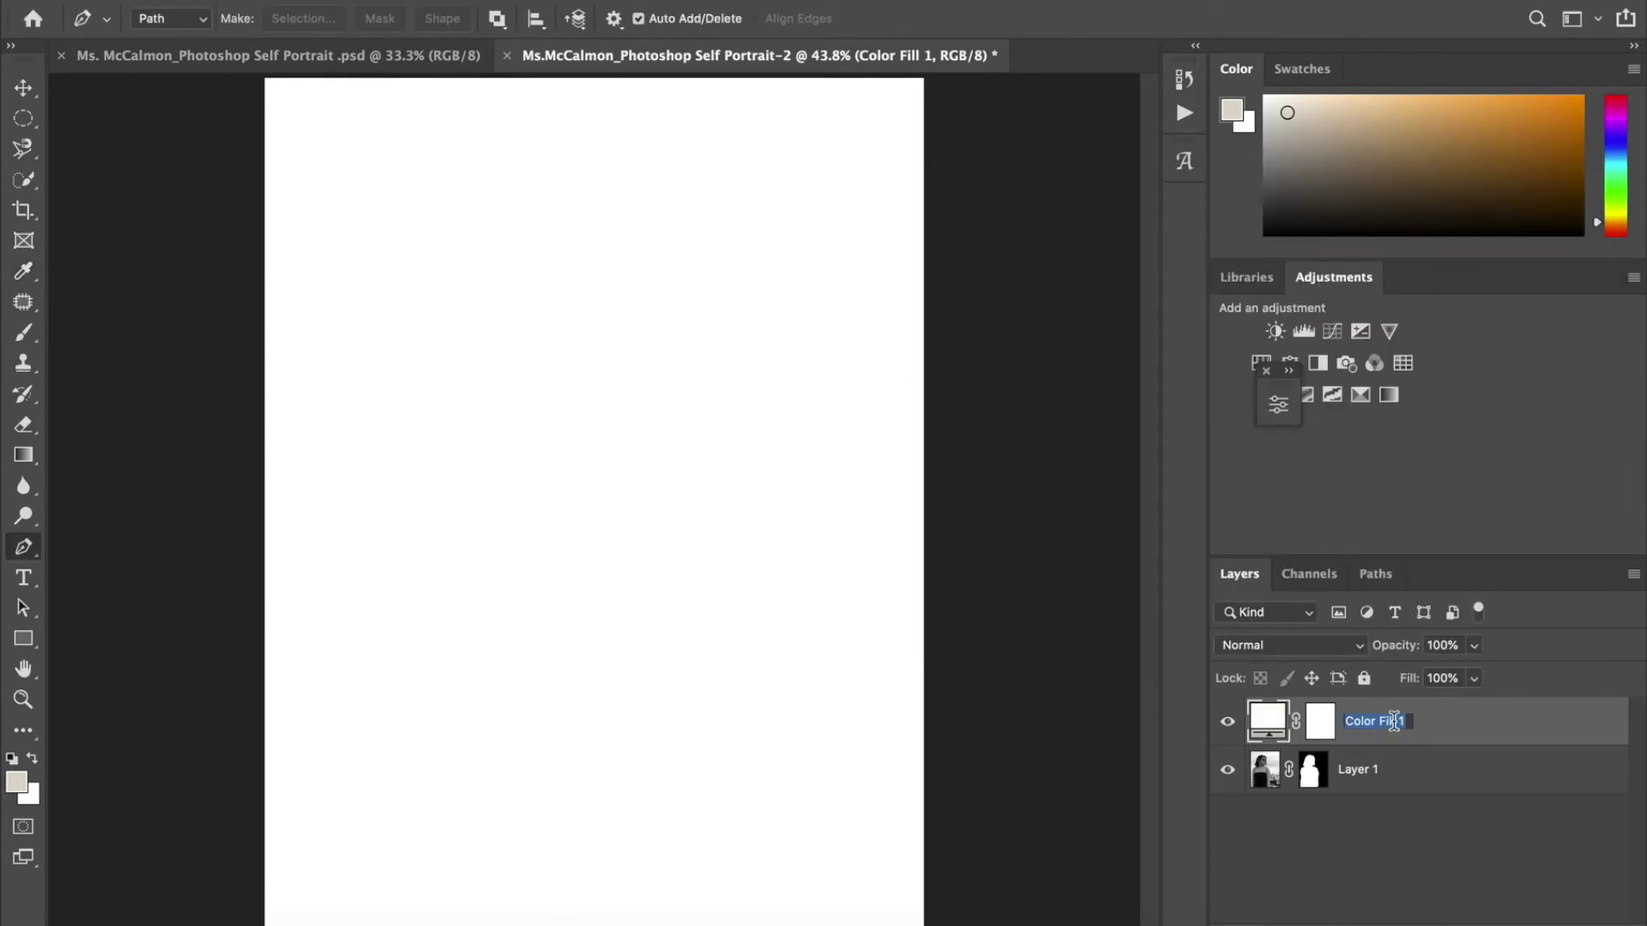
type("Background")
key("Return")
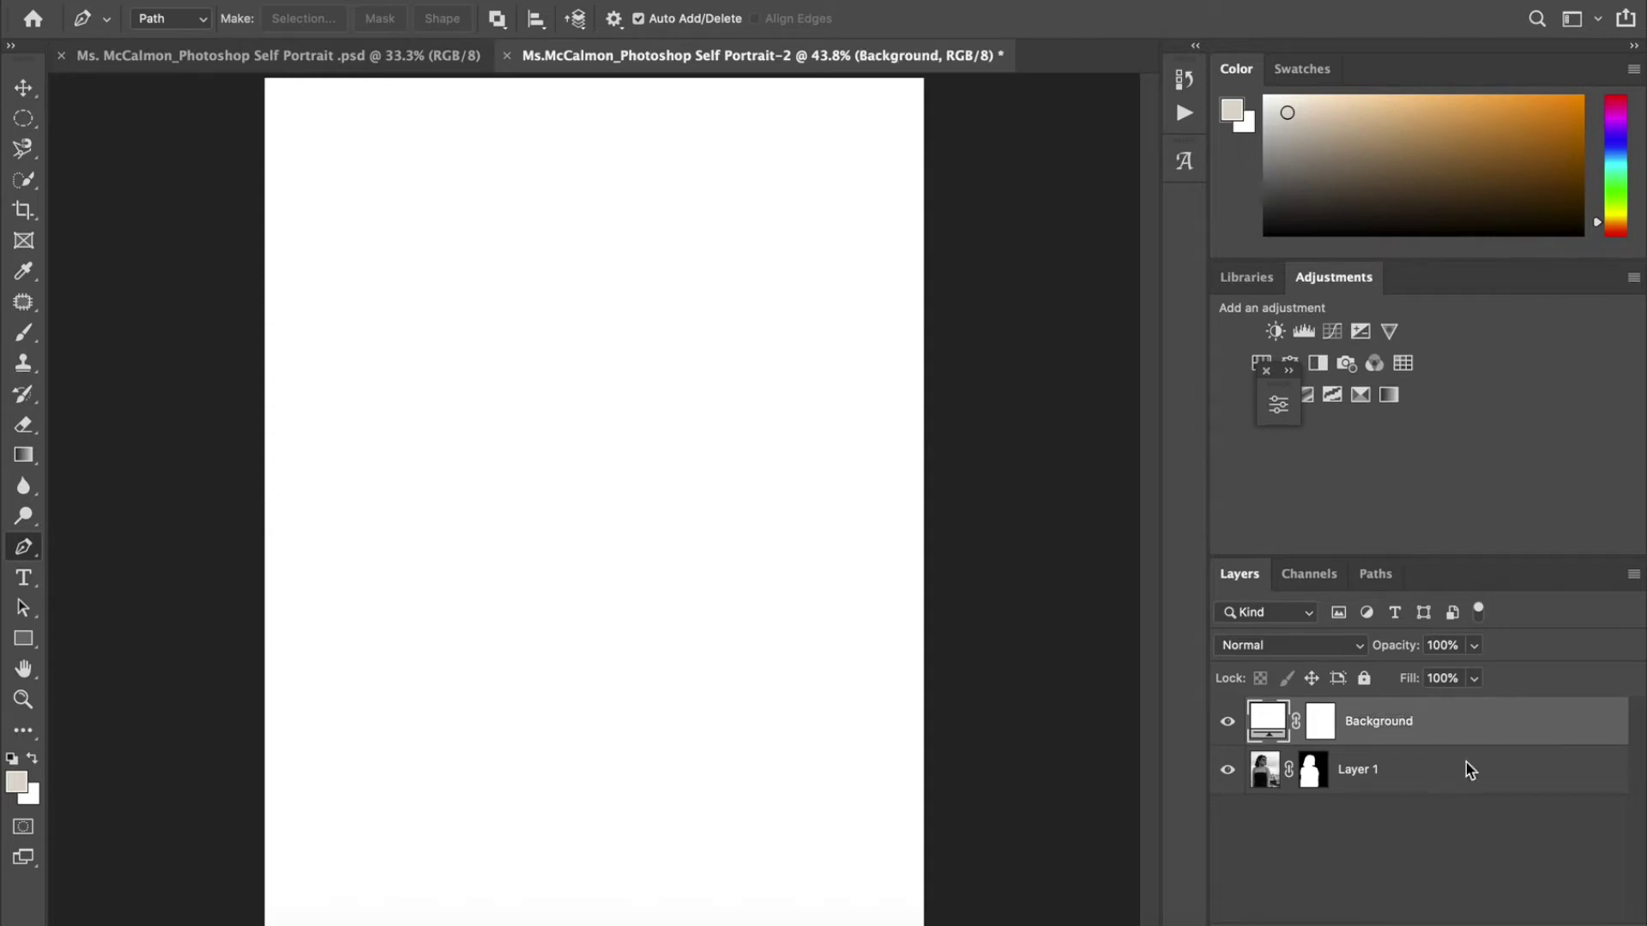
left_click_drag(1455, 728, 1441, 810)
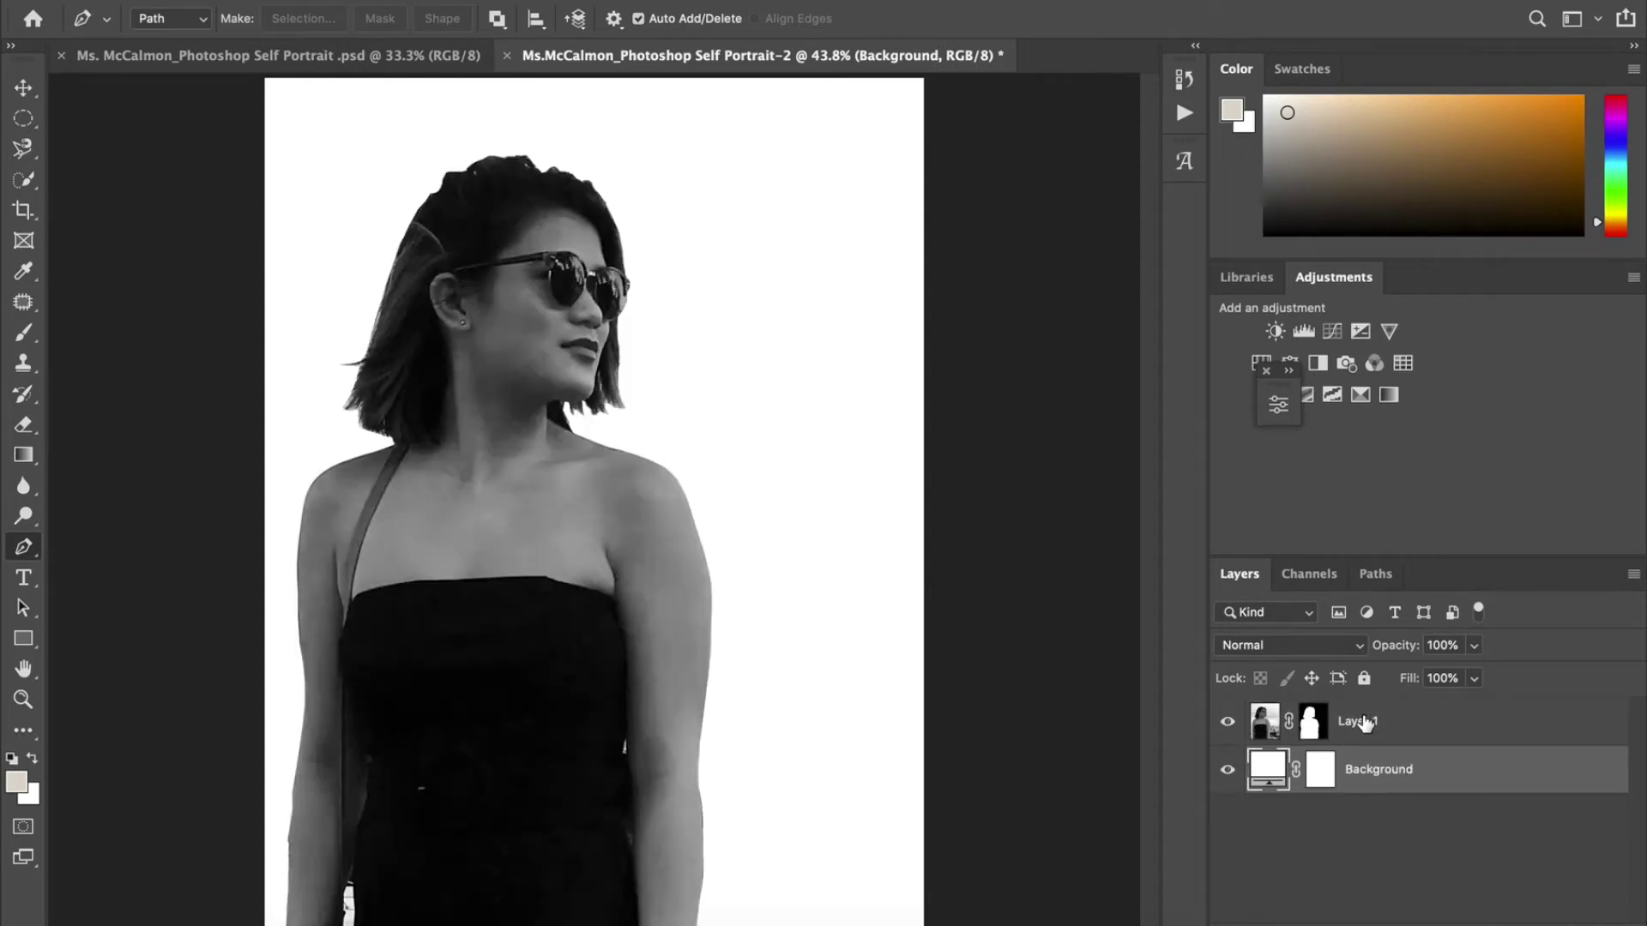
Step: Rename Layer 1 to Portrait
double_click(1365, 723)
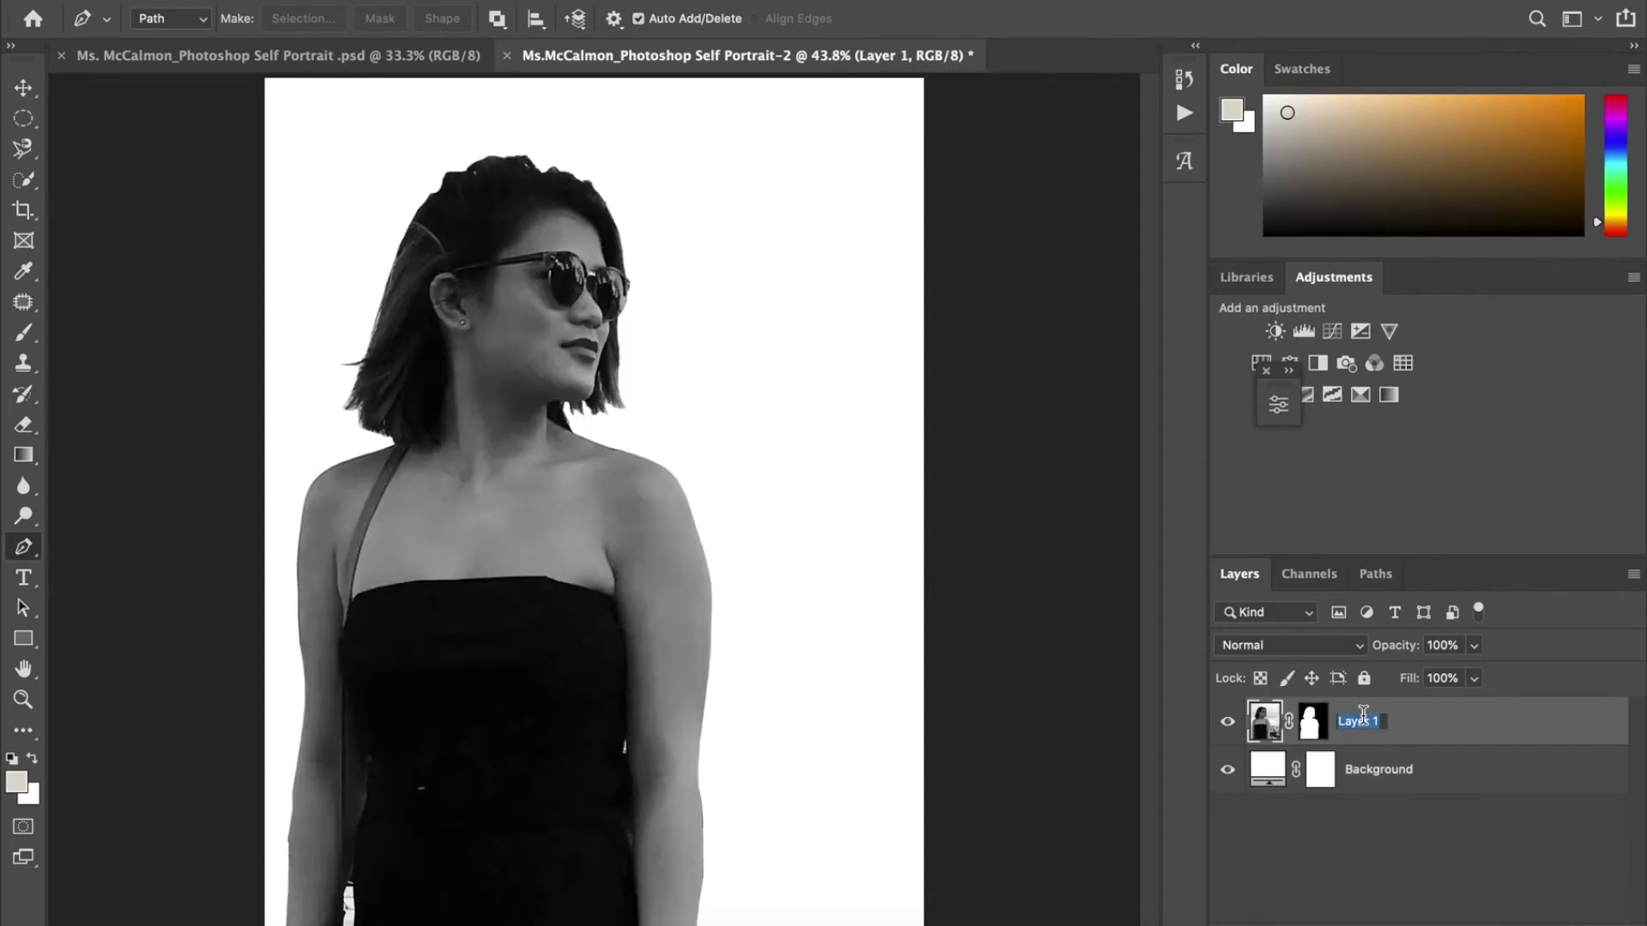
type("Portrait")
key("Return")
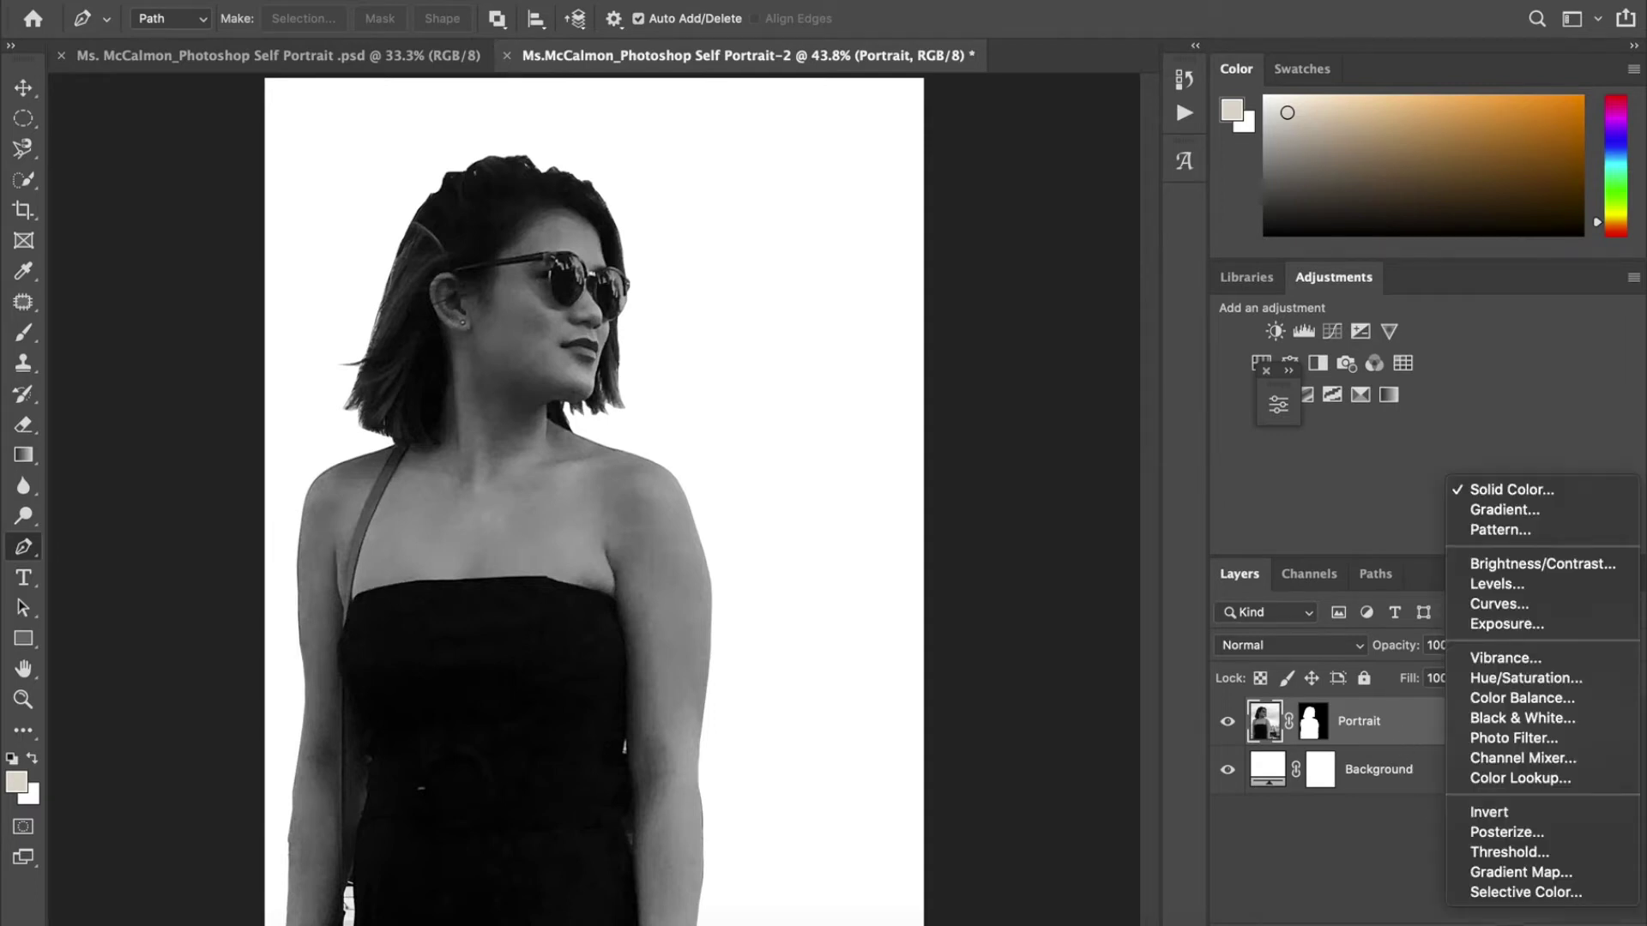
Step: Add a Threshold adjustment layer and lower its level from 128 to 81
left_click(1508, 852)
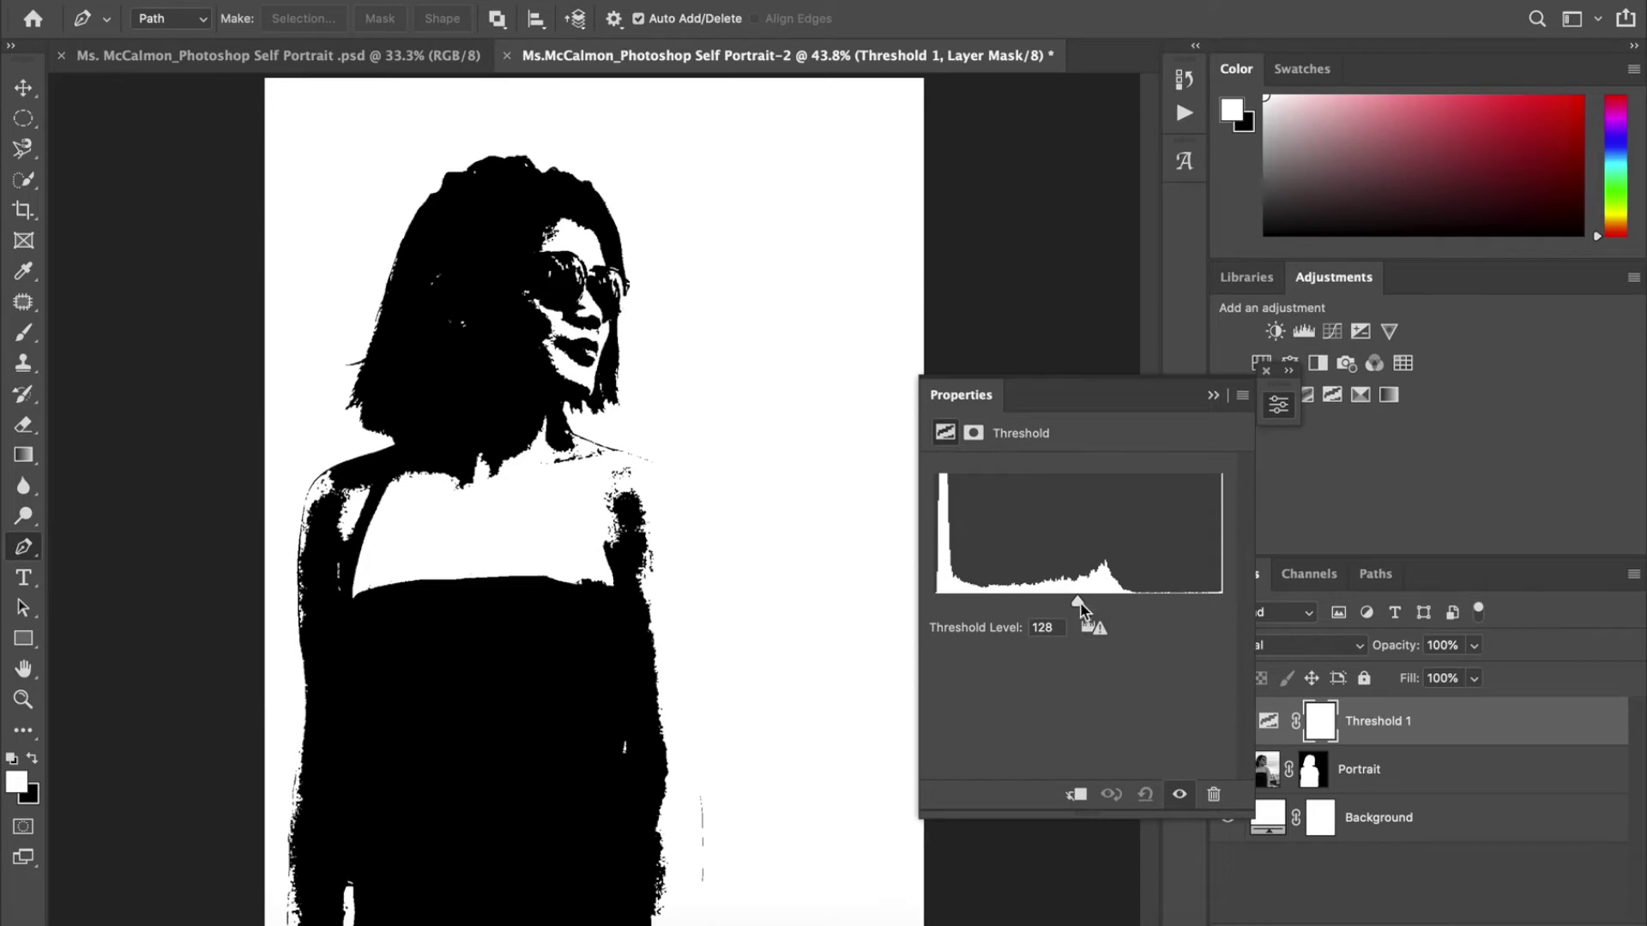
left_click_drag(1077, 605, 1076, 605)
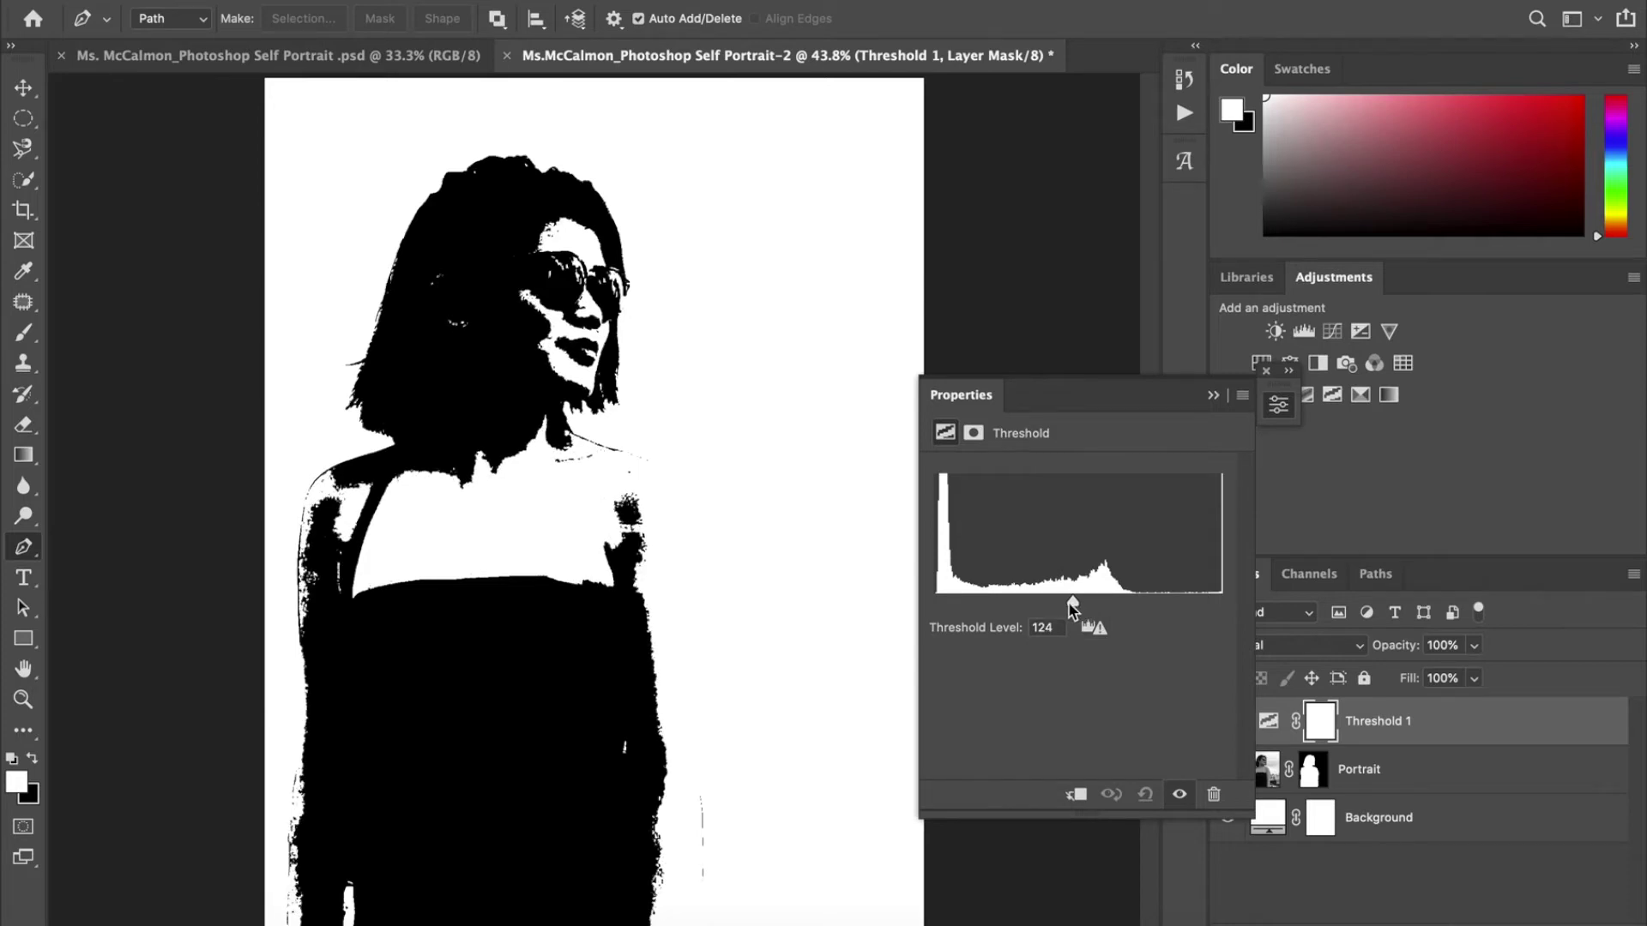
mouse_move(1072, 607)
left_mouse_down()
mouse_move(1088, 610)
mouse_move(1060, 609)
left_mouse_up()
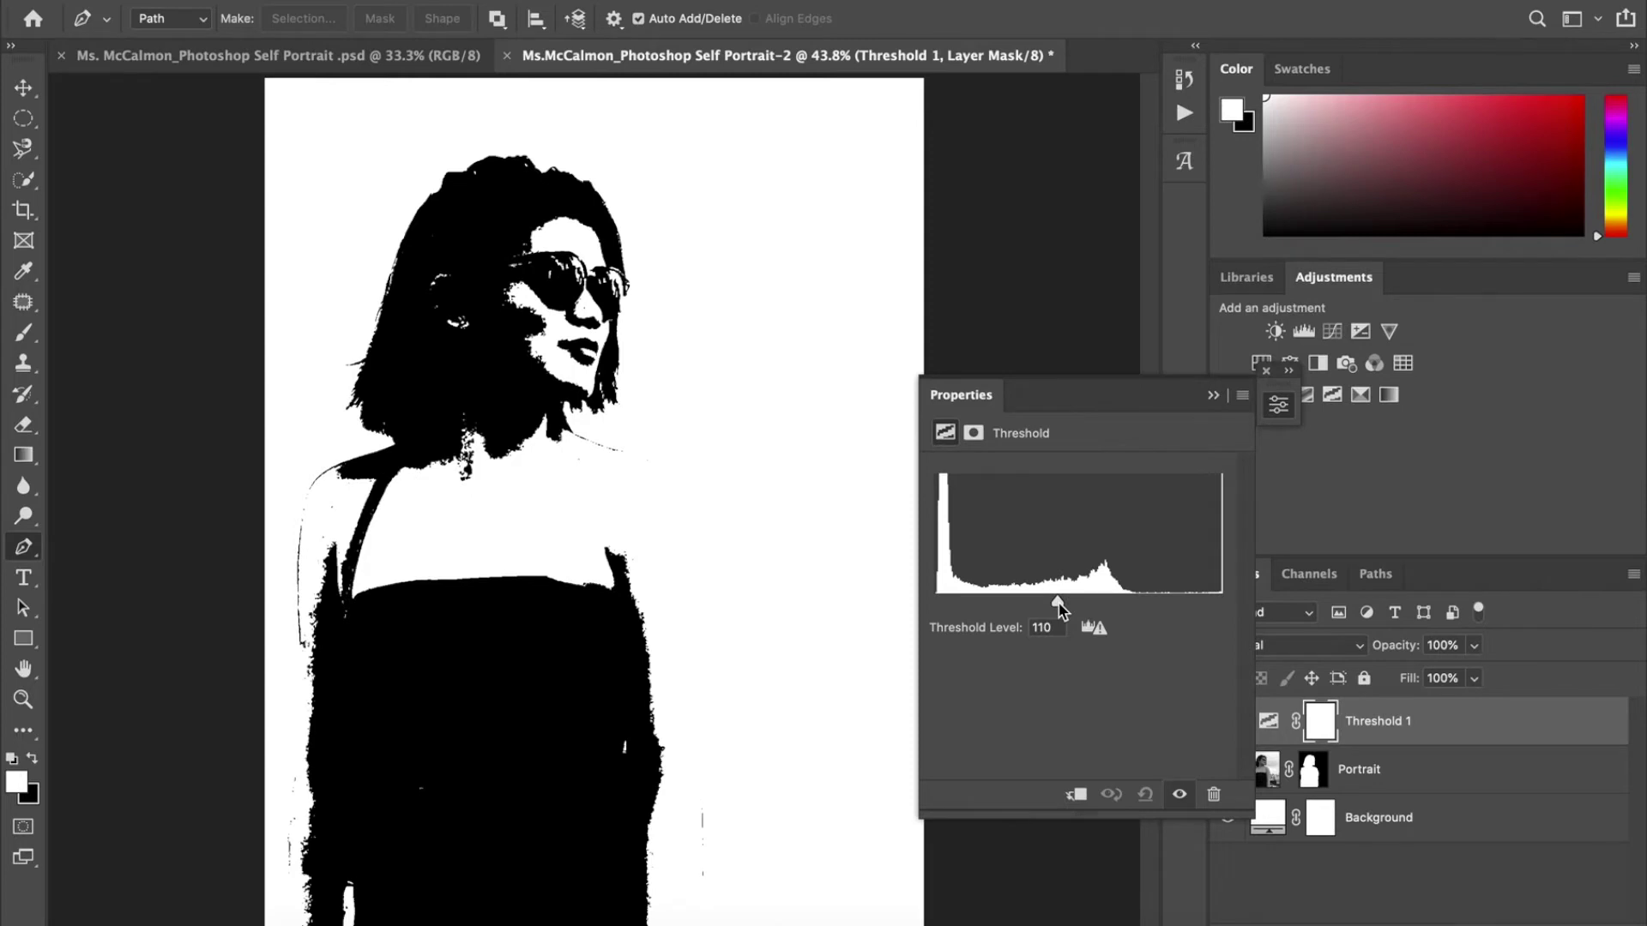
left_click_drag(1060, 609, 1025, 615)
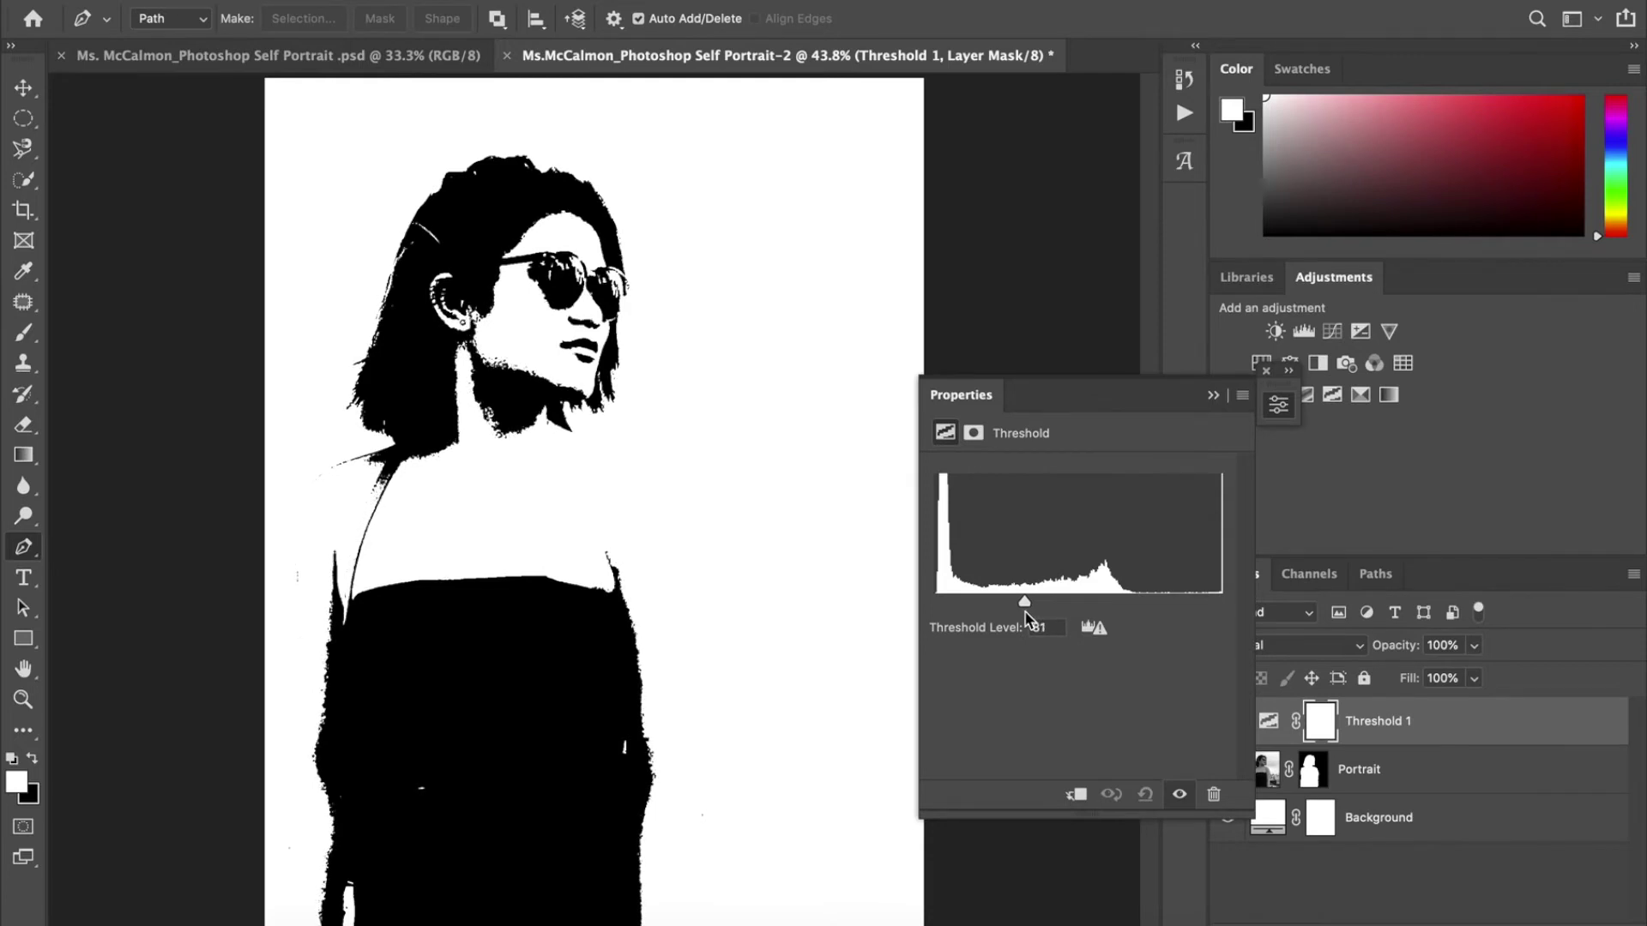
left_click_drag(1027, 617, 1028, 618)
left_click(1212, 397)
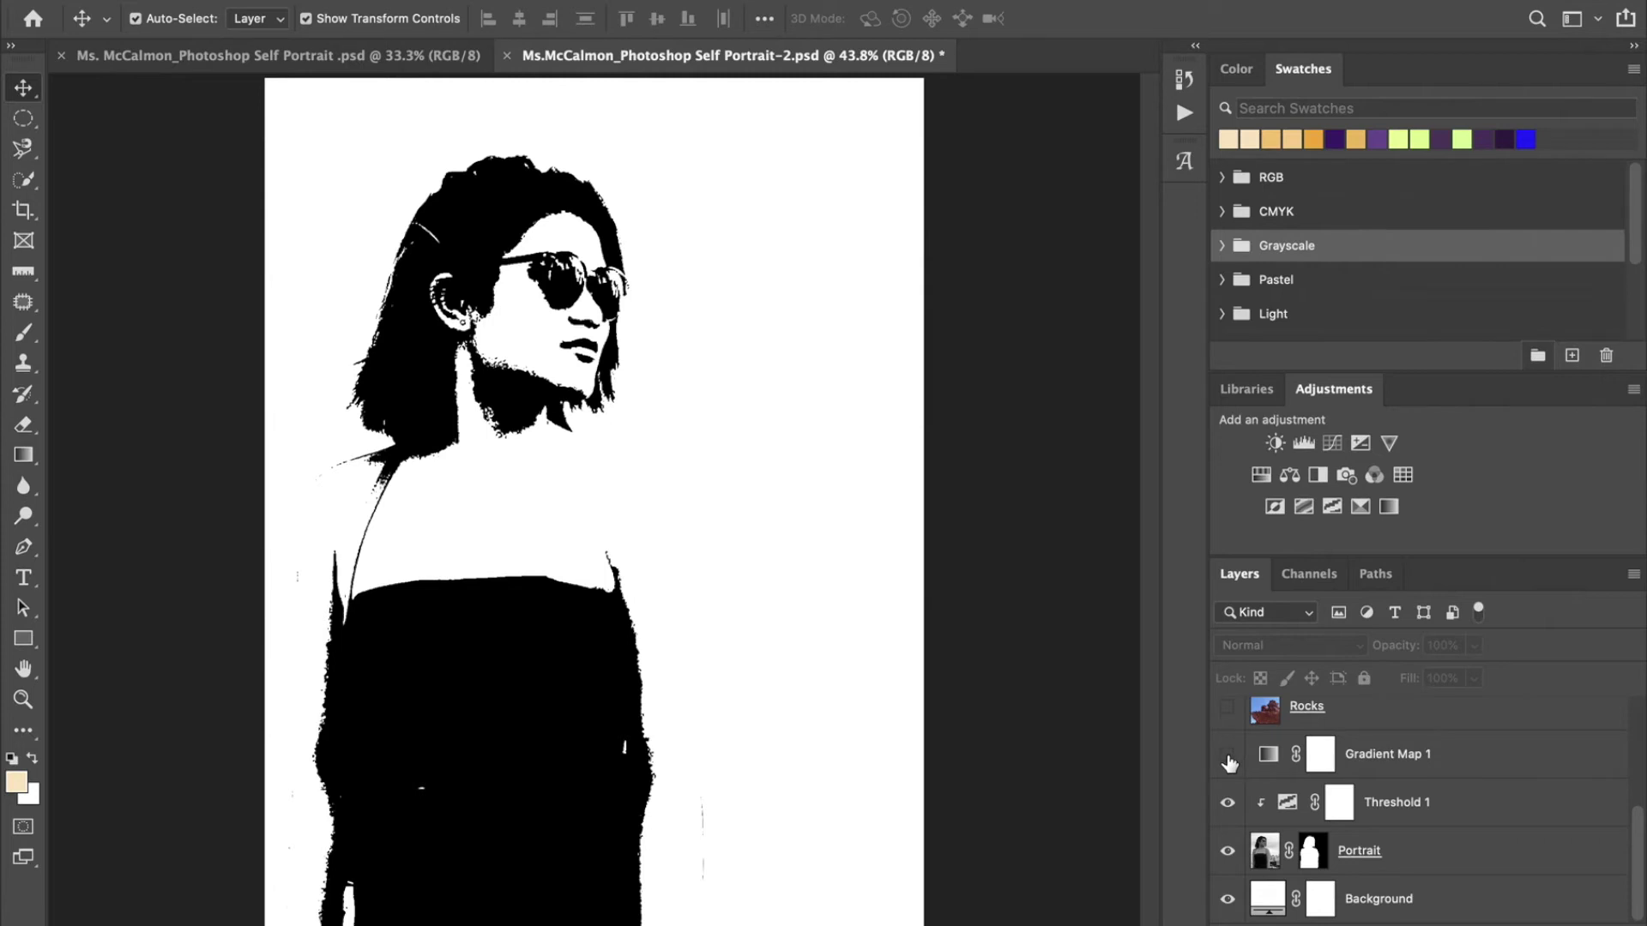
Step: Make Gradient Map 1 visible and review its purple-to-orange gradient settings
left_click(1227, 756)
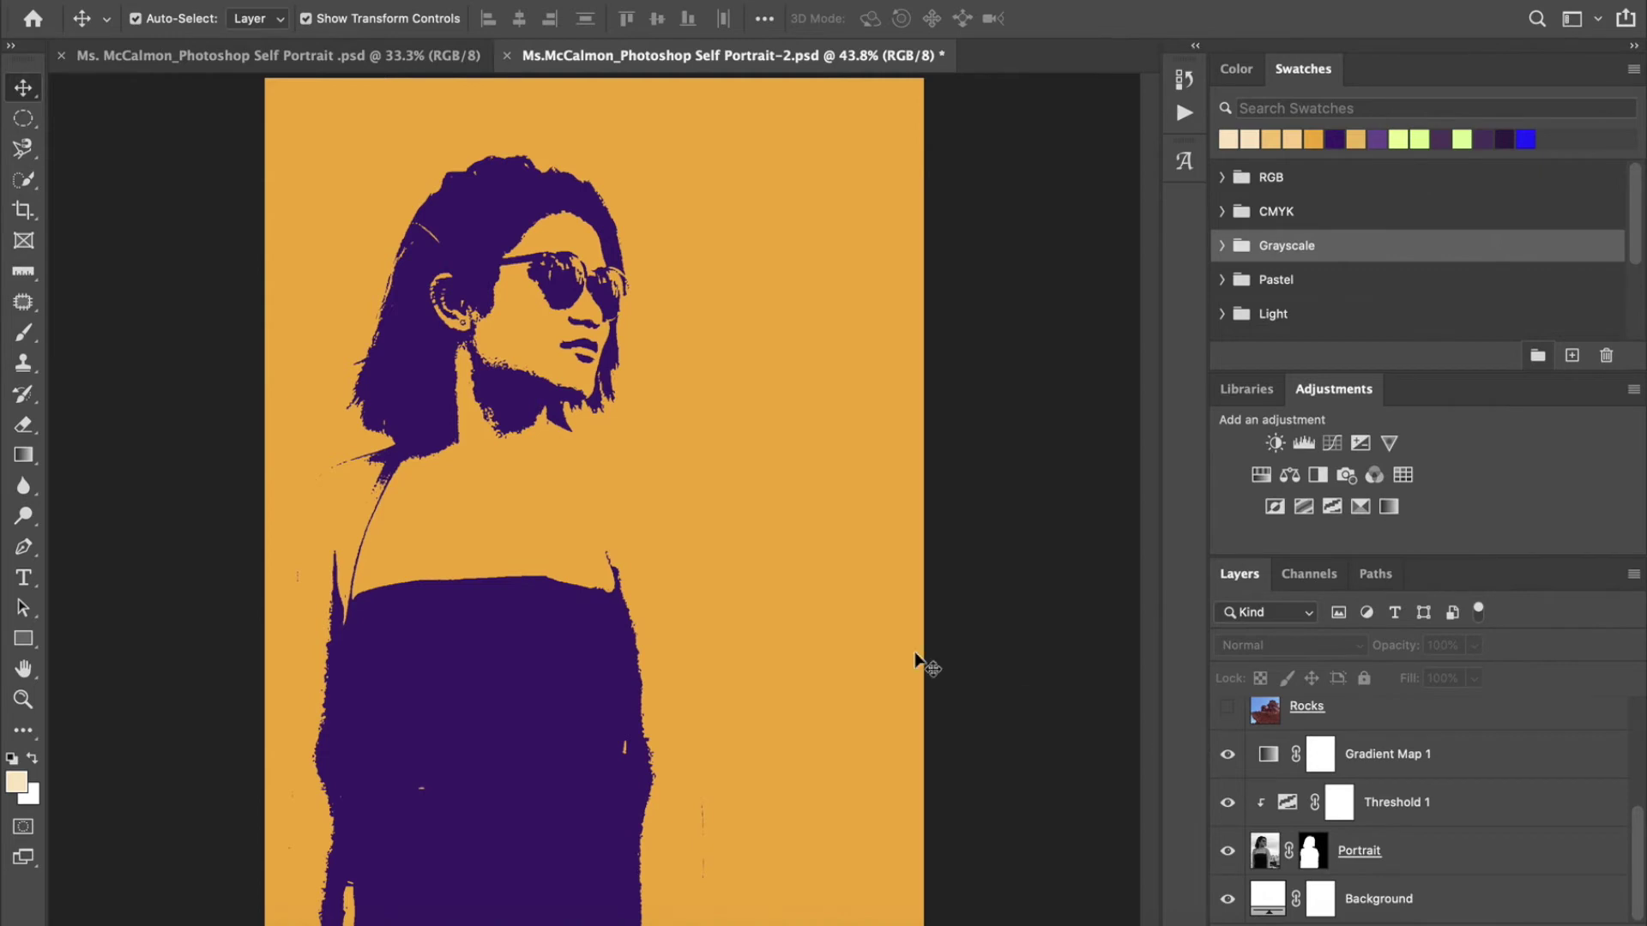
double_click(1268, 758)
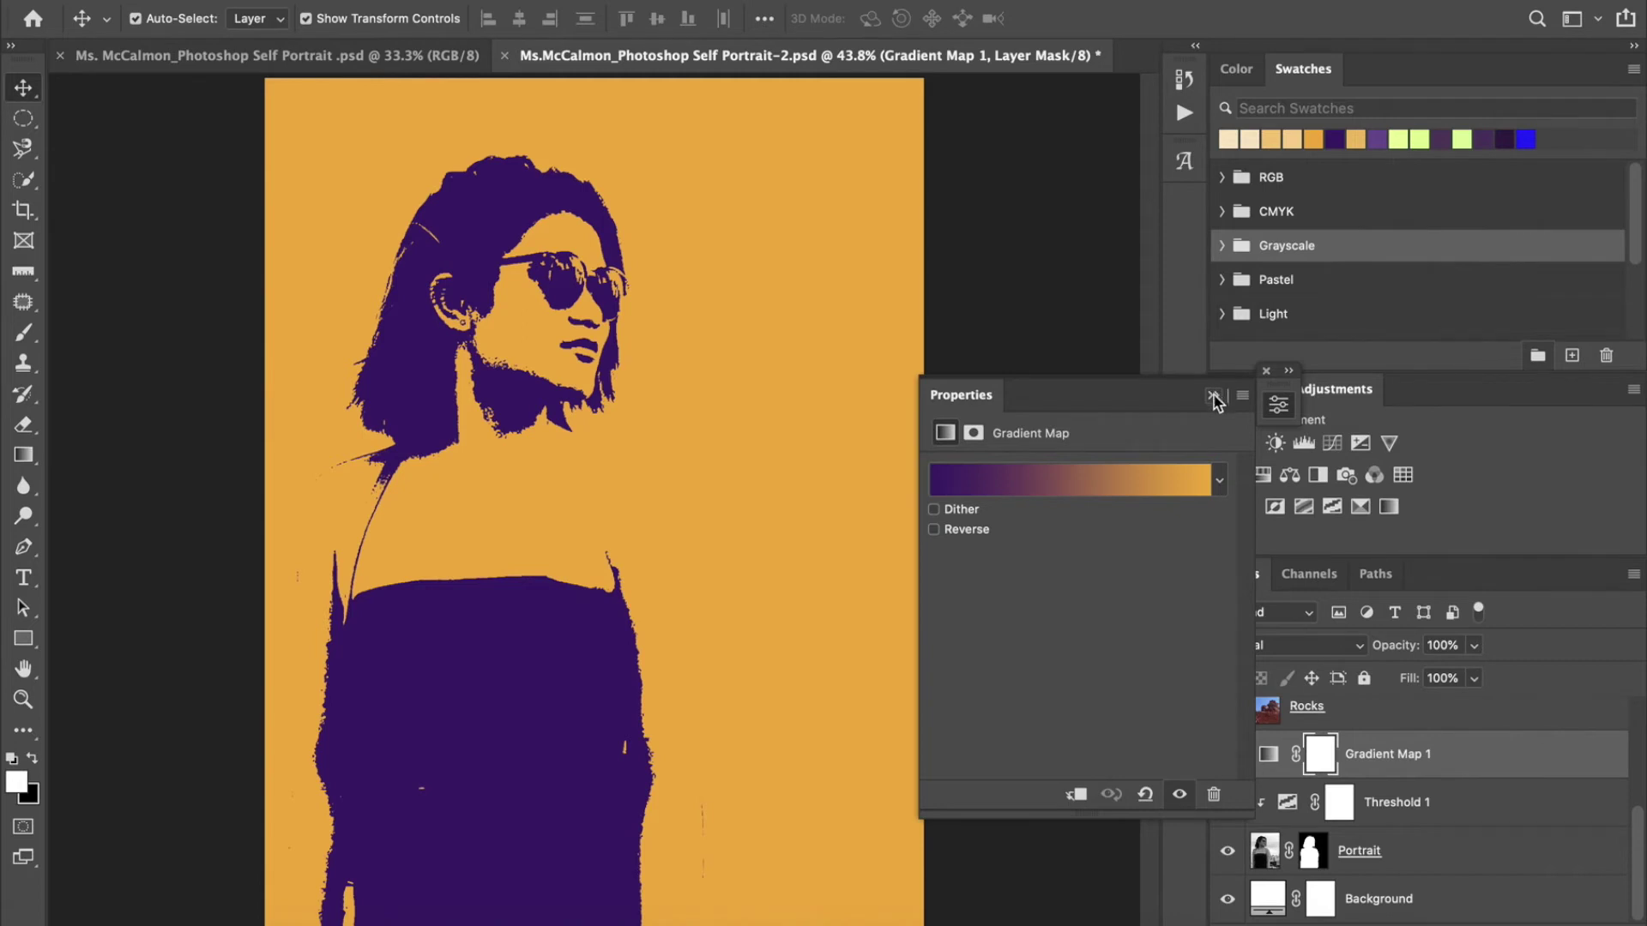
left_click(1213, 397)
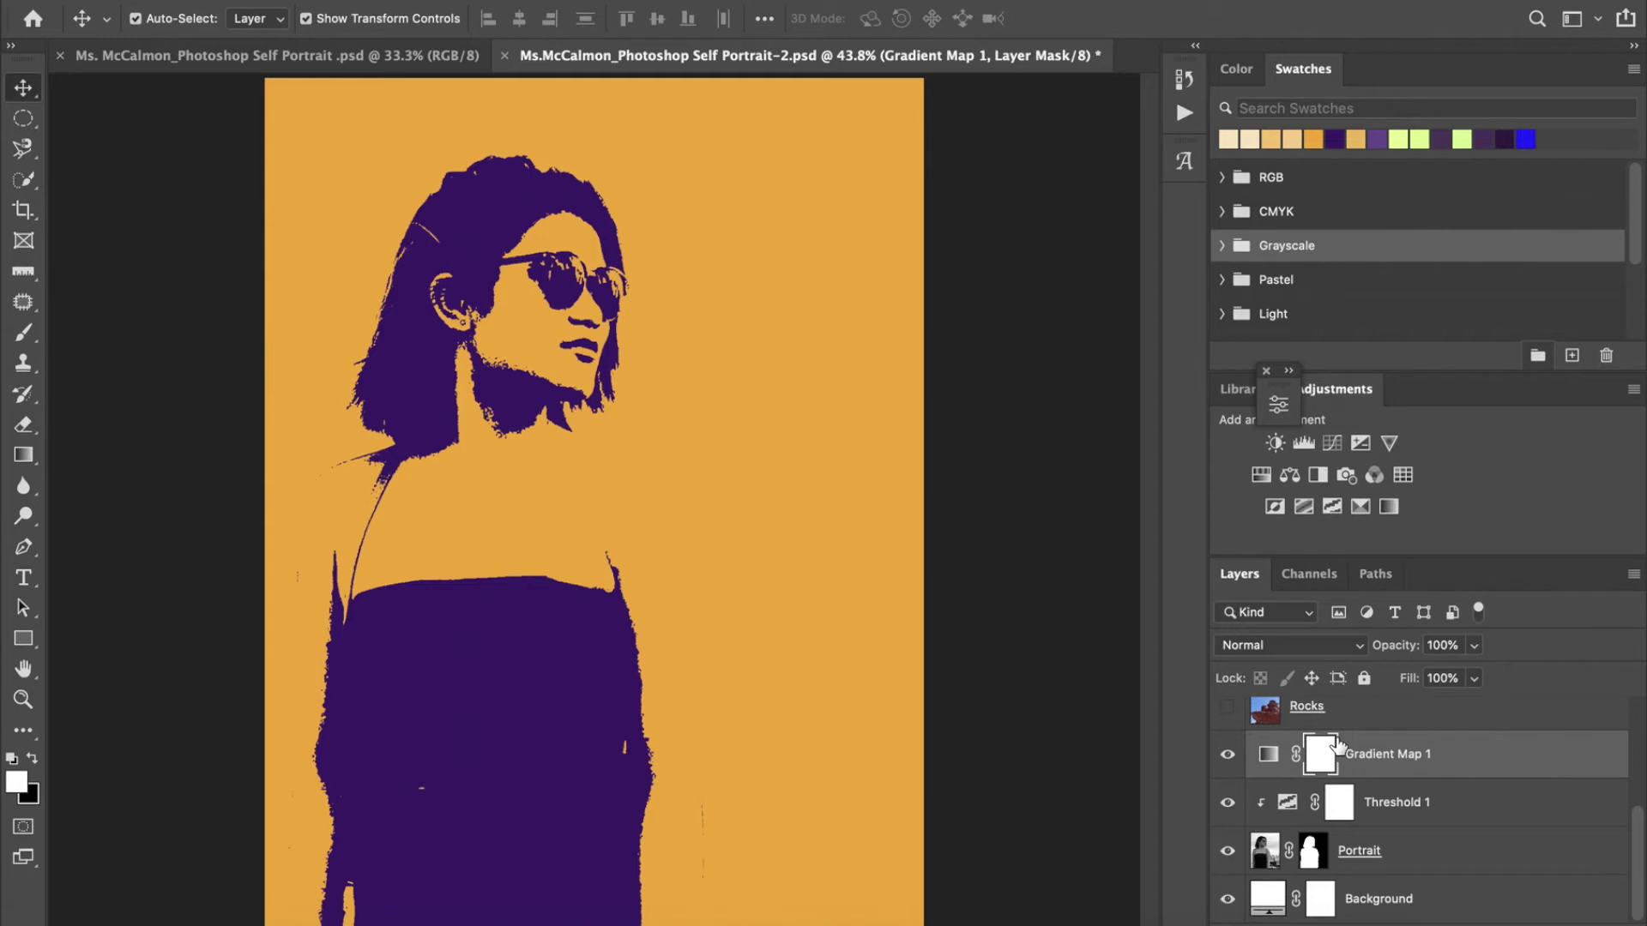
scroll(1339, 745, "up", 3)
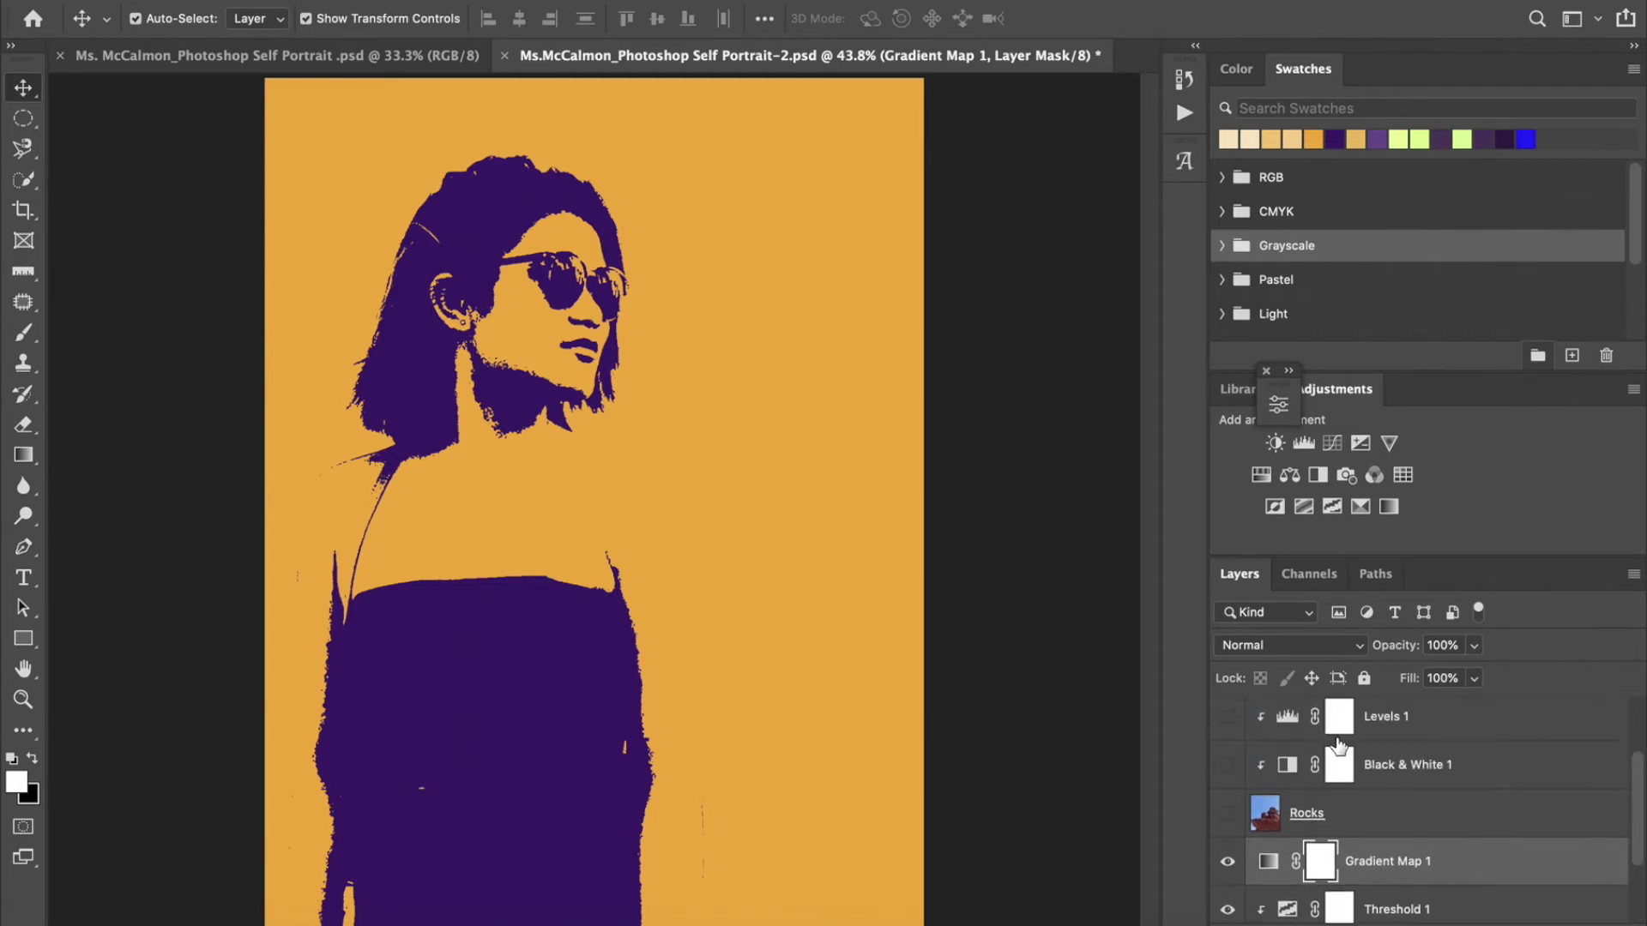
Step: Show the Rocks and Black & White 1 layers, then select Black & White 1
left_click(1227, 814)
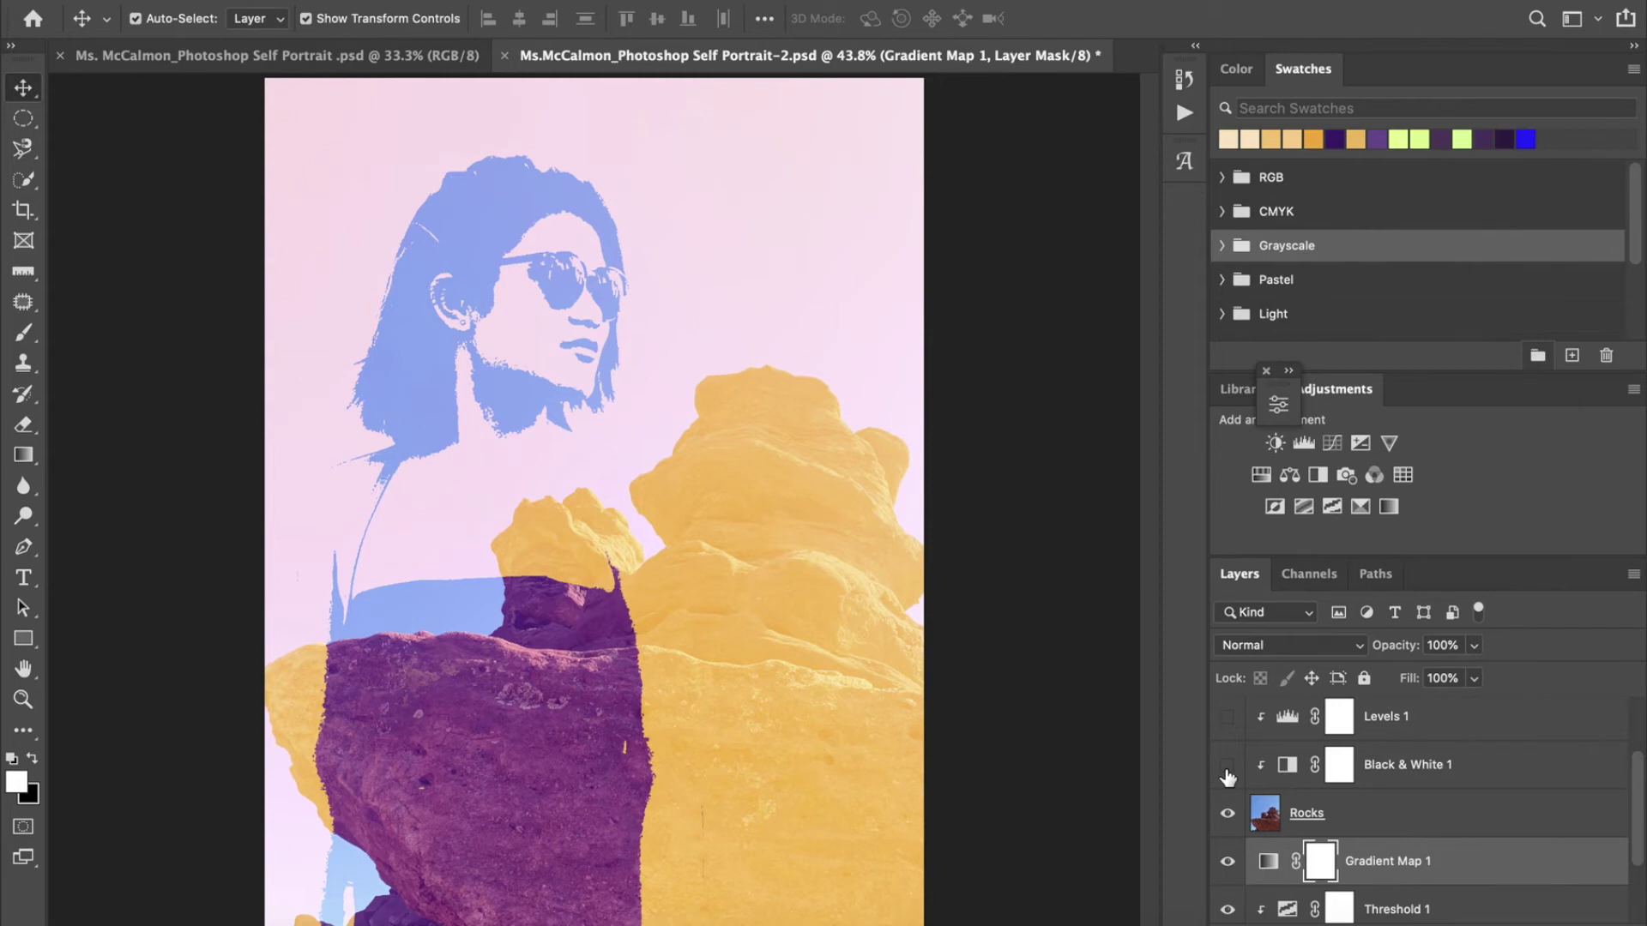
left_click(1228, 773)
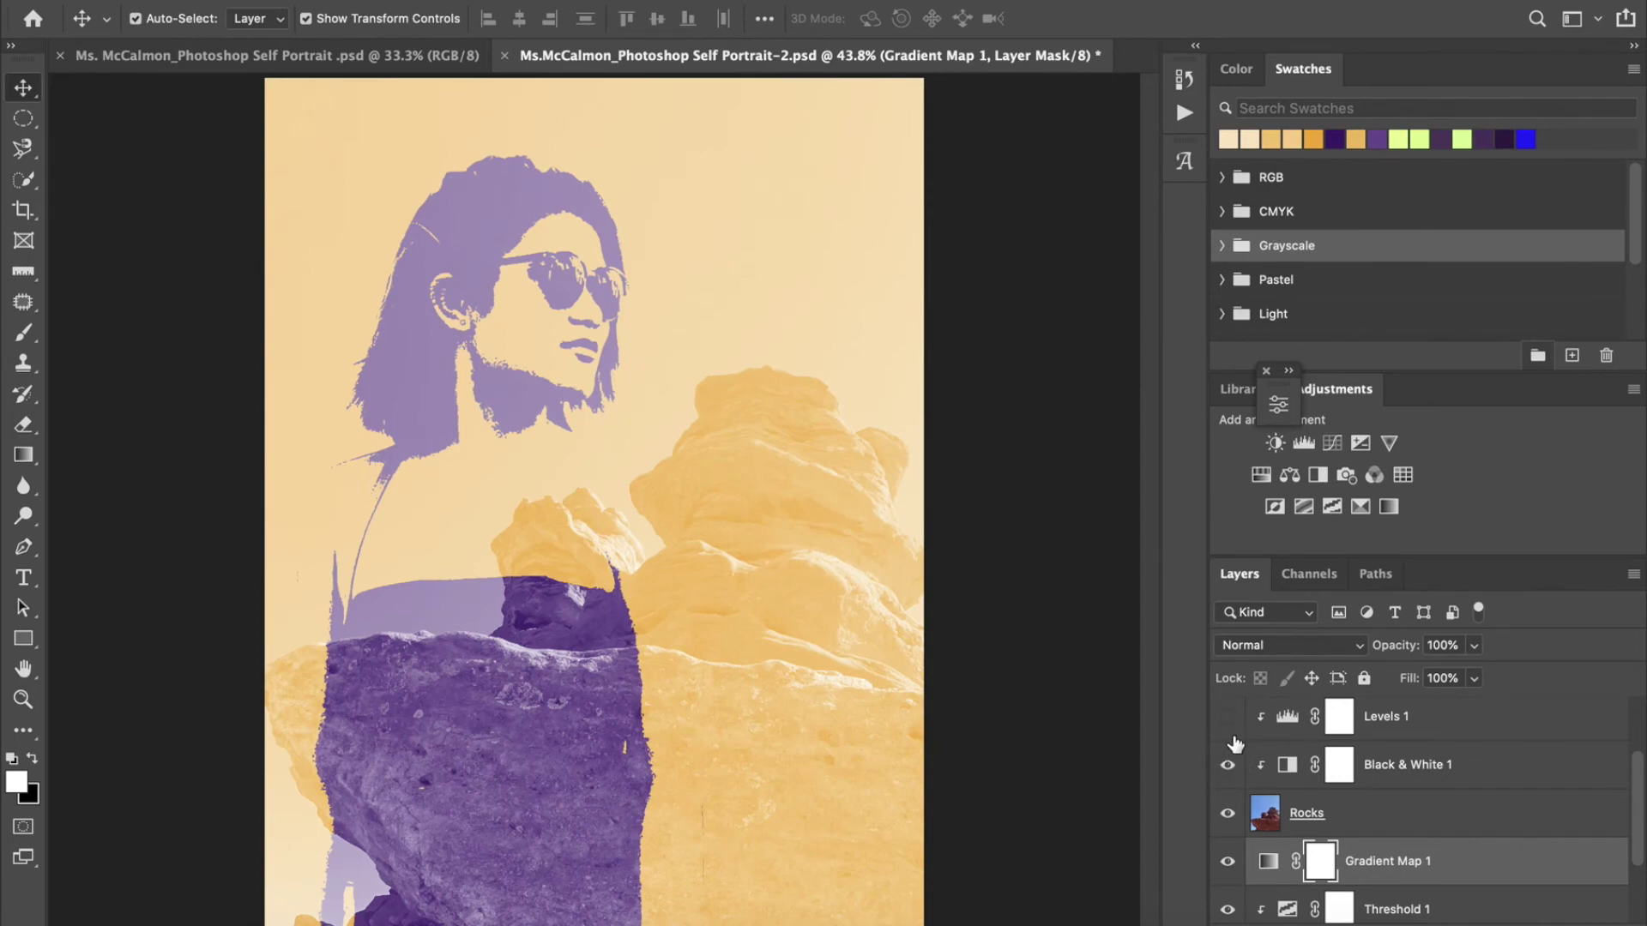
left_click(1288, 766)
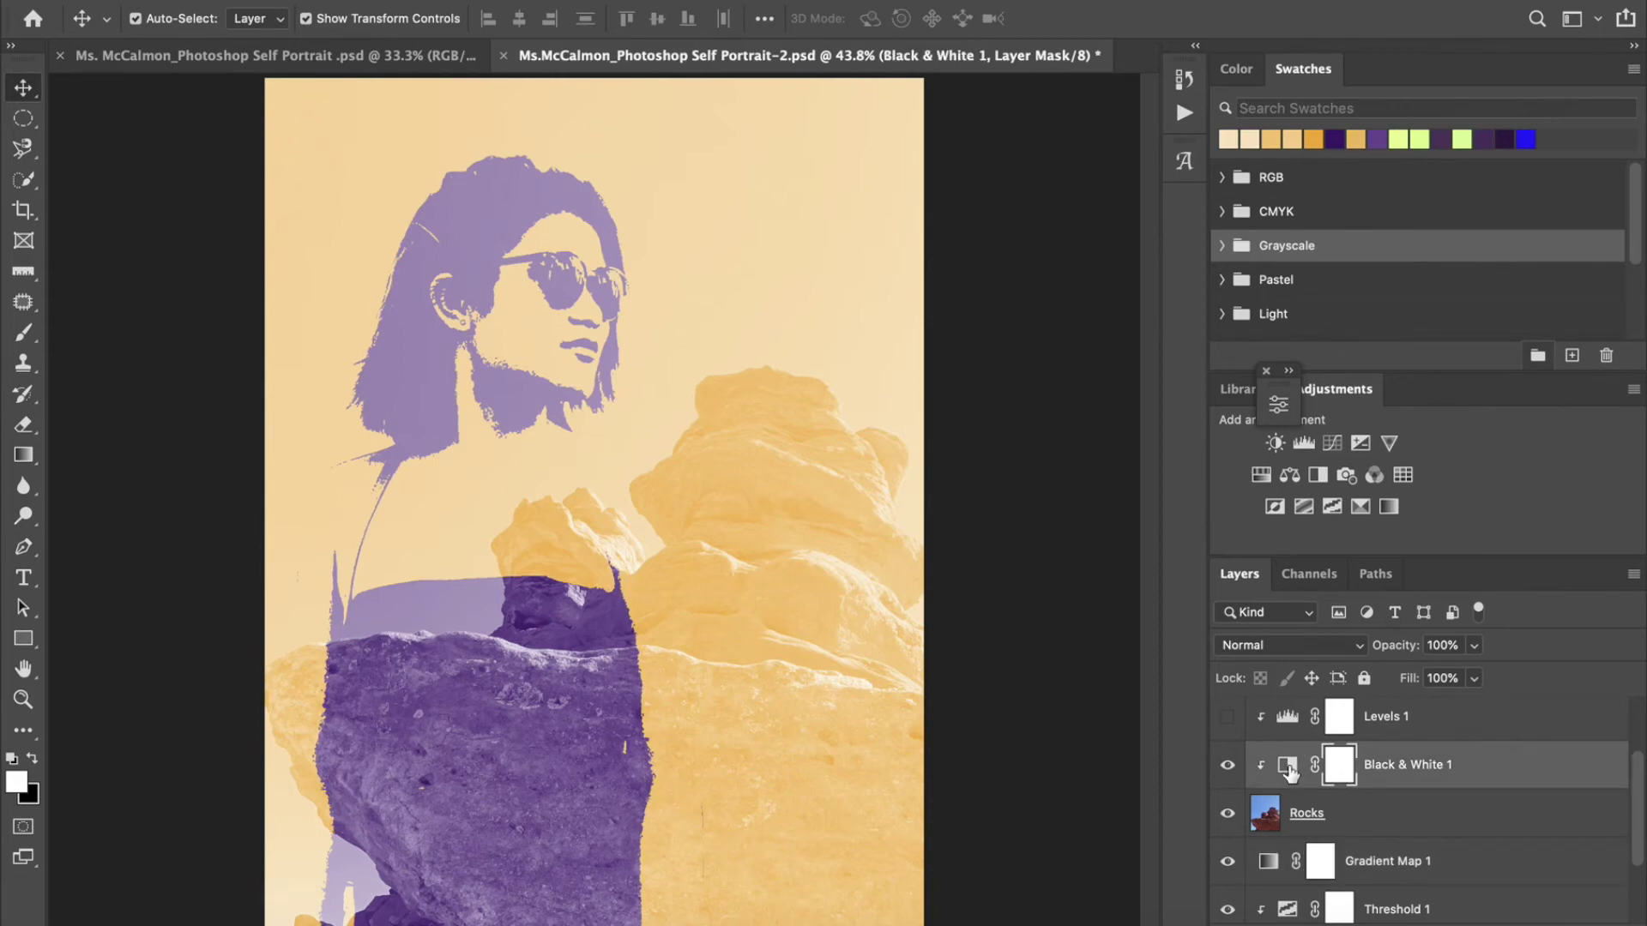
double_click(1288, 764)
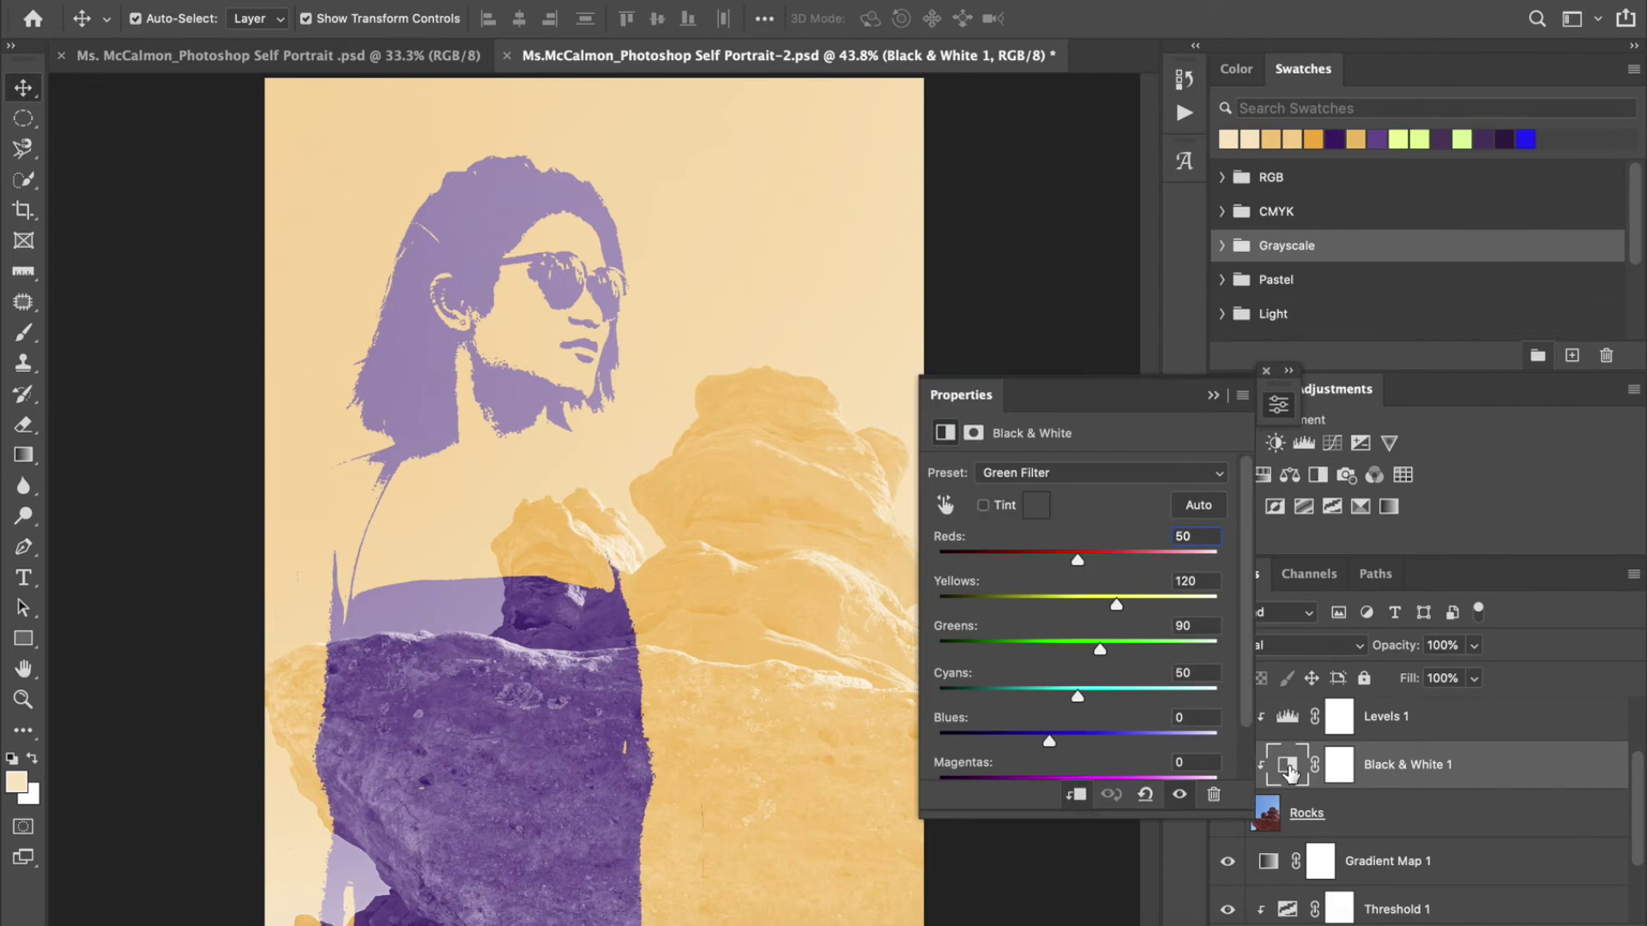
left_click(1055, 474)
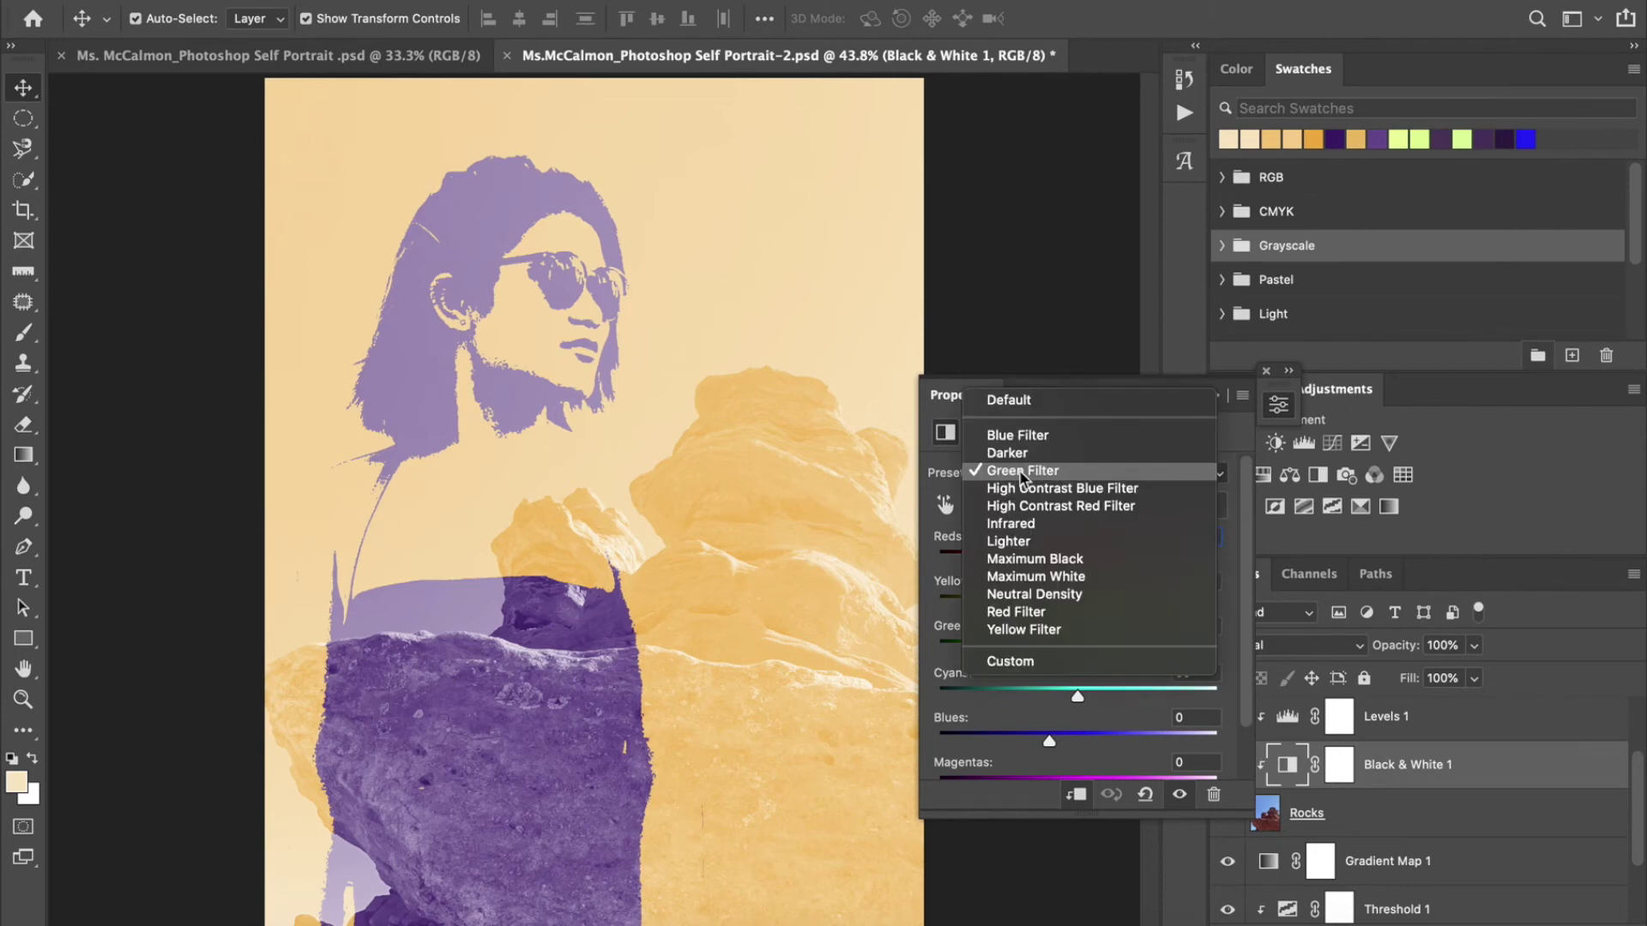
left_click(1017, 477)
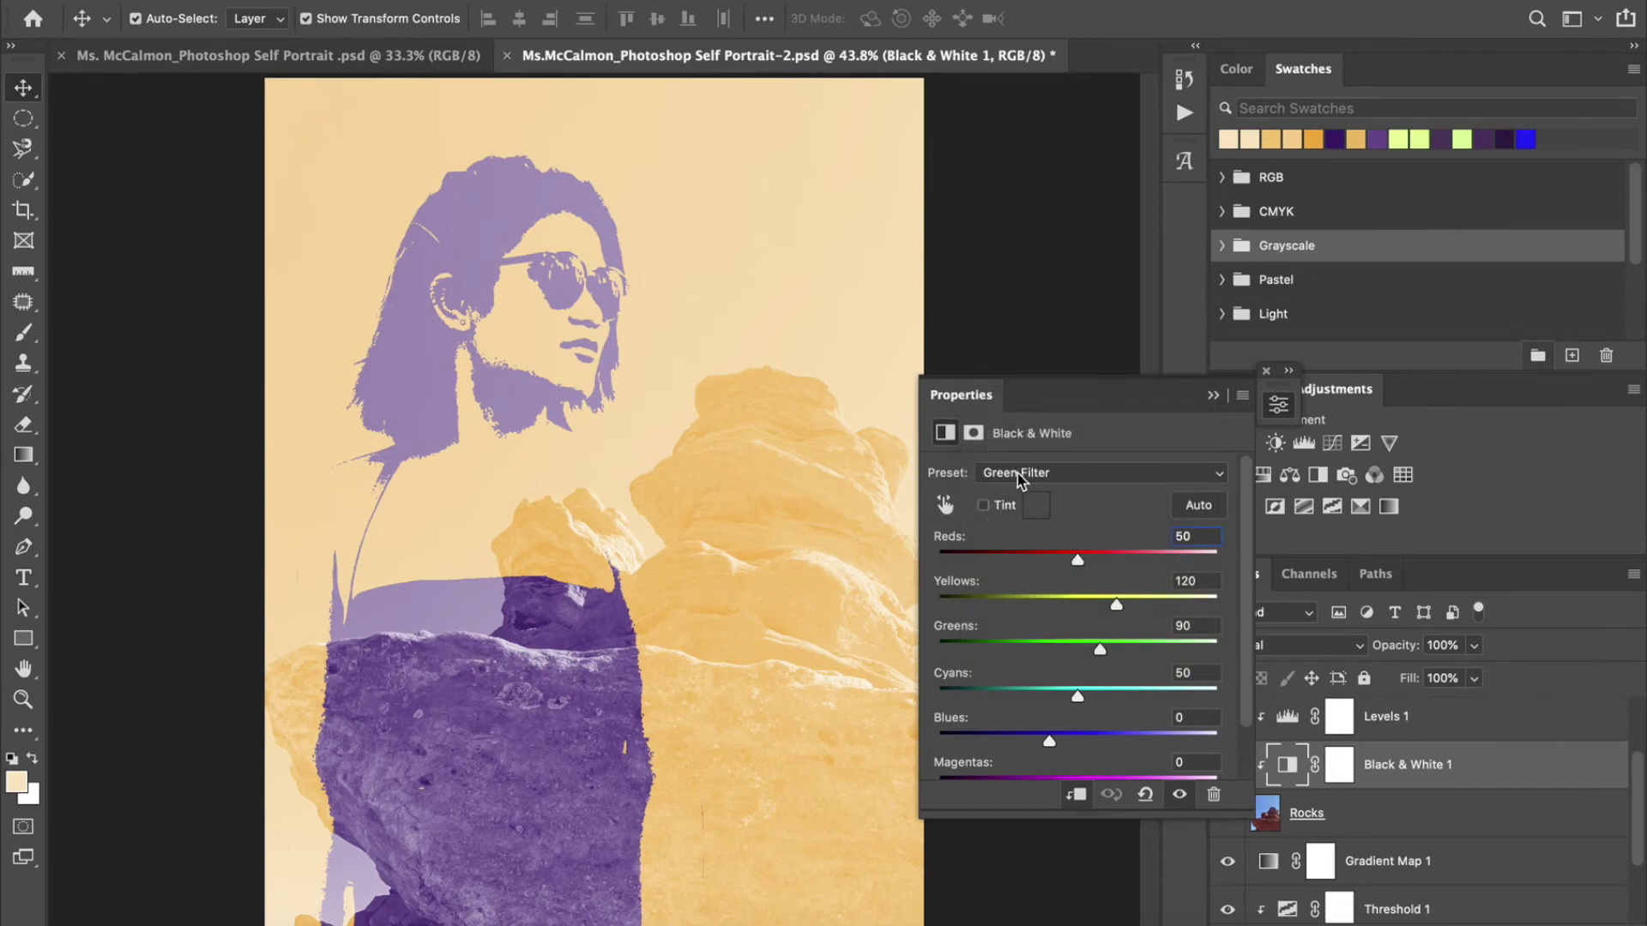
left_click(1030, 477)
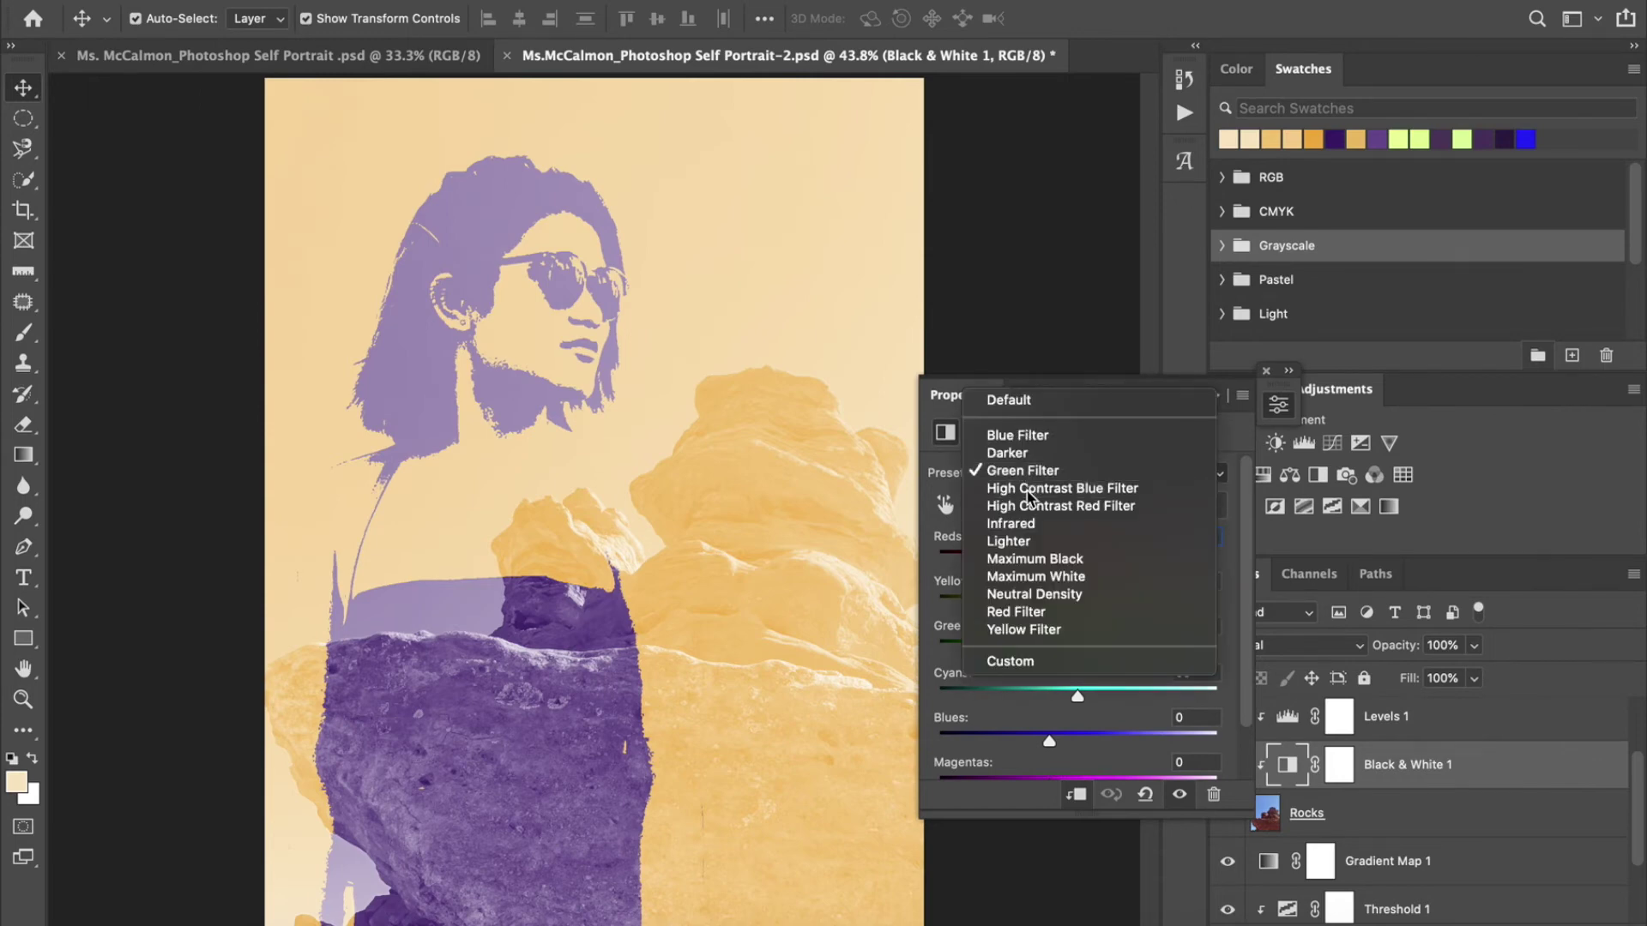
key("Escape")
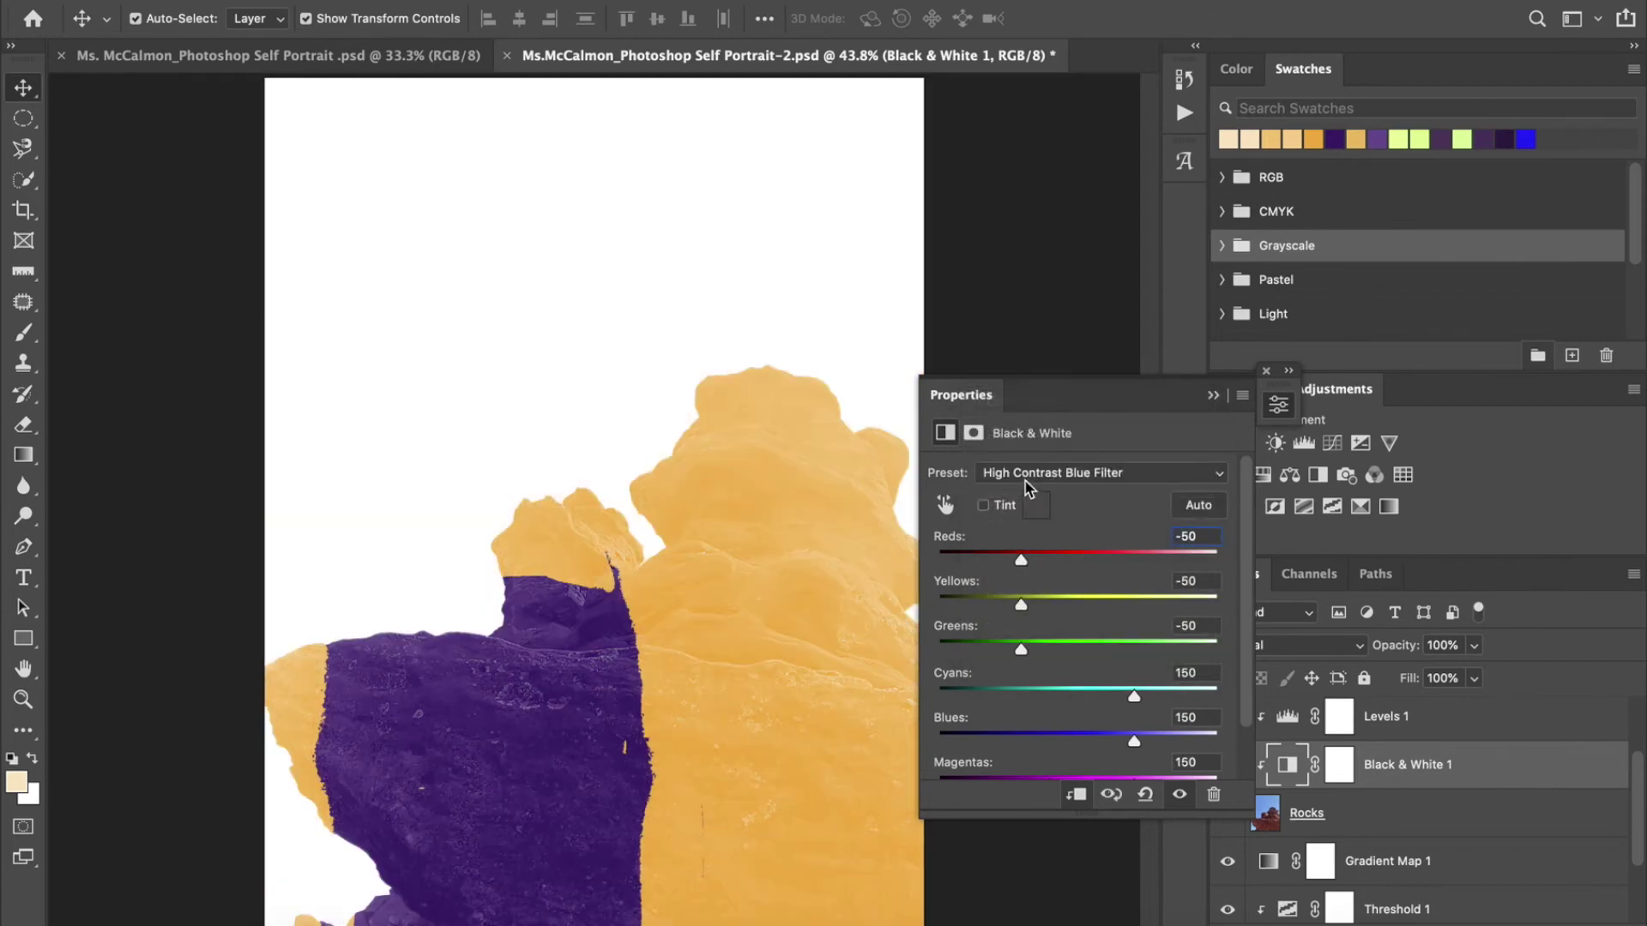
left_click(1028, 485)
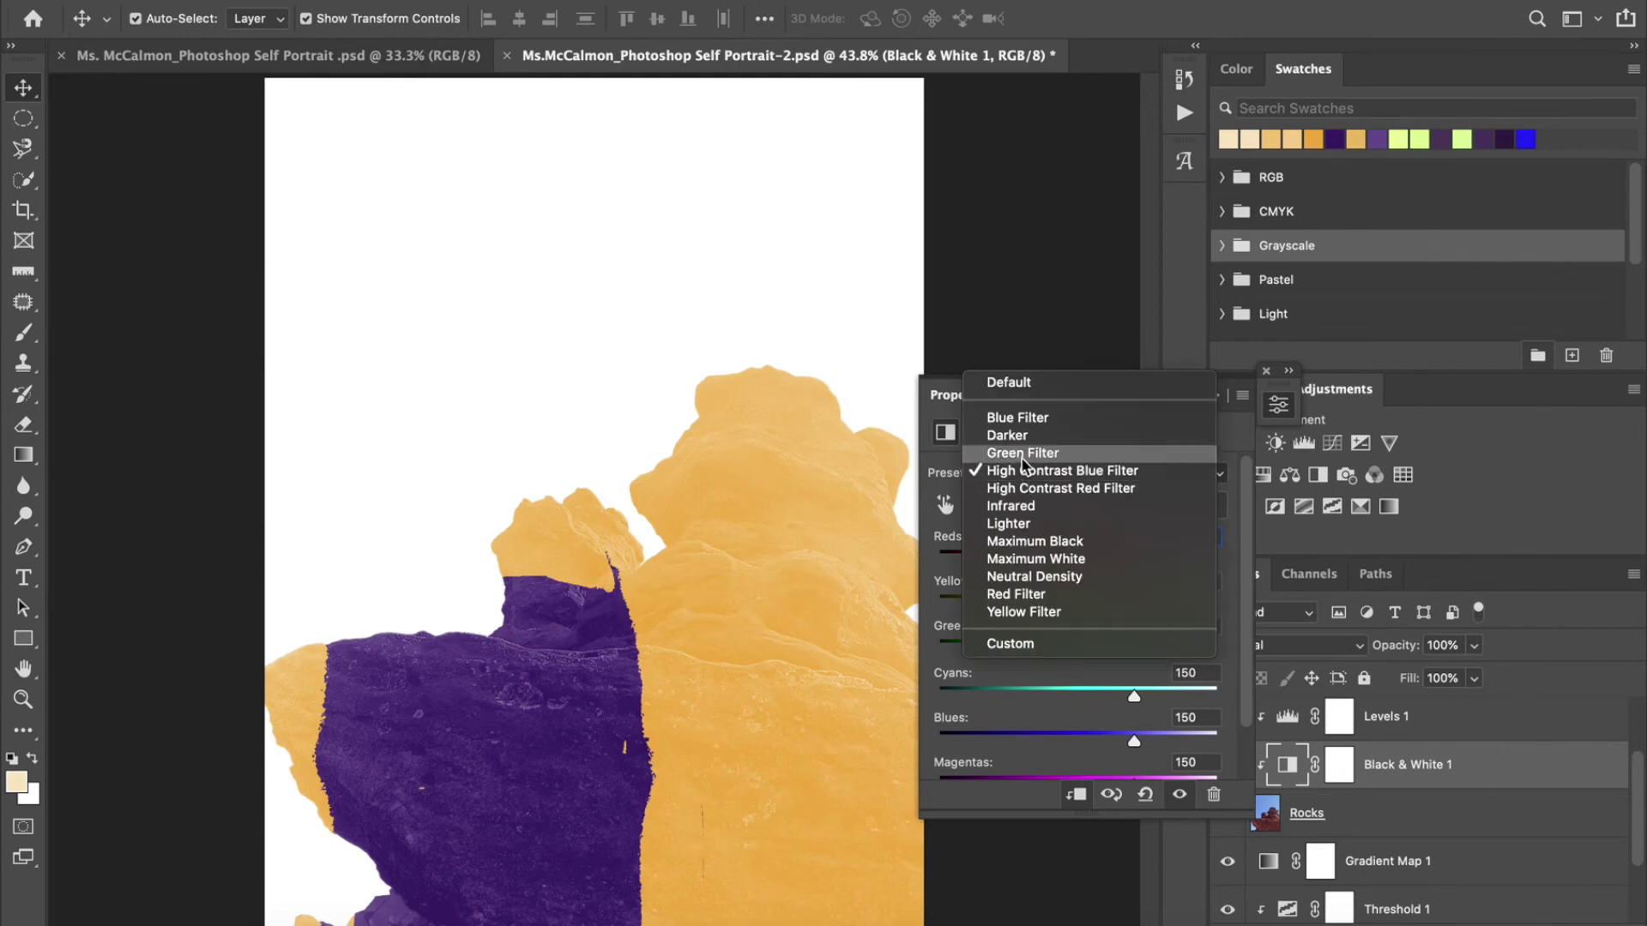
left_click(1022, 462)
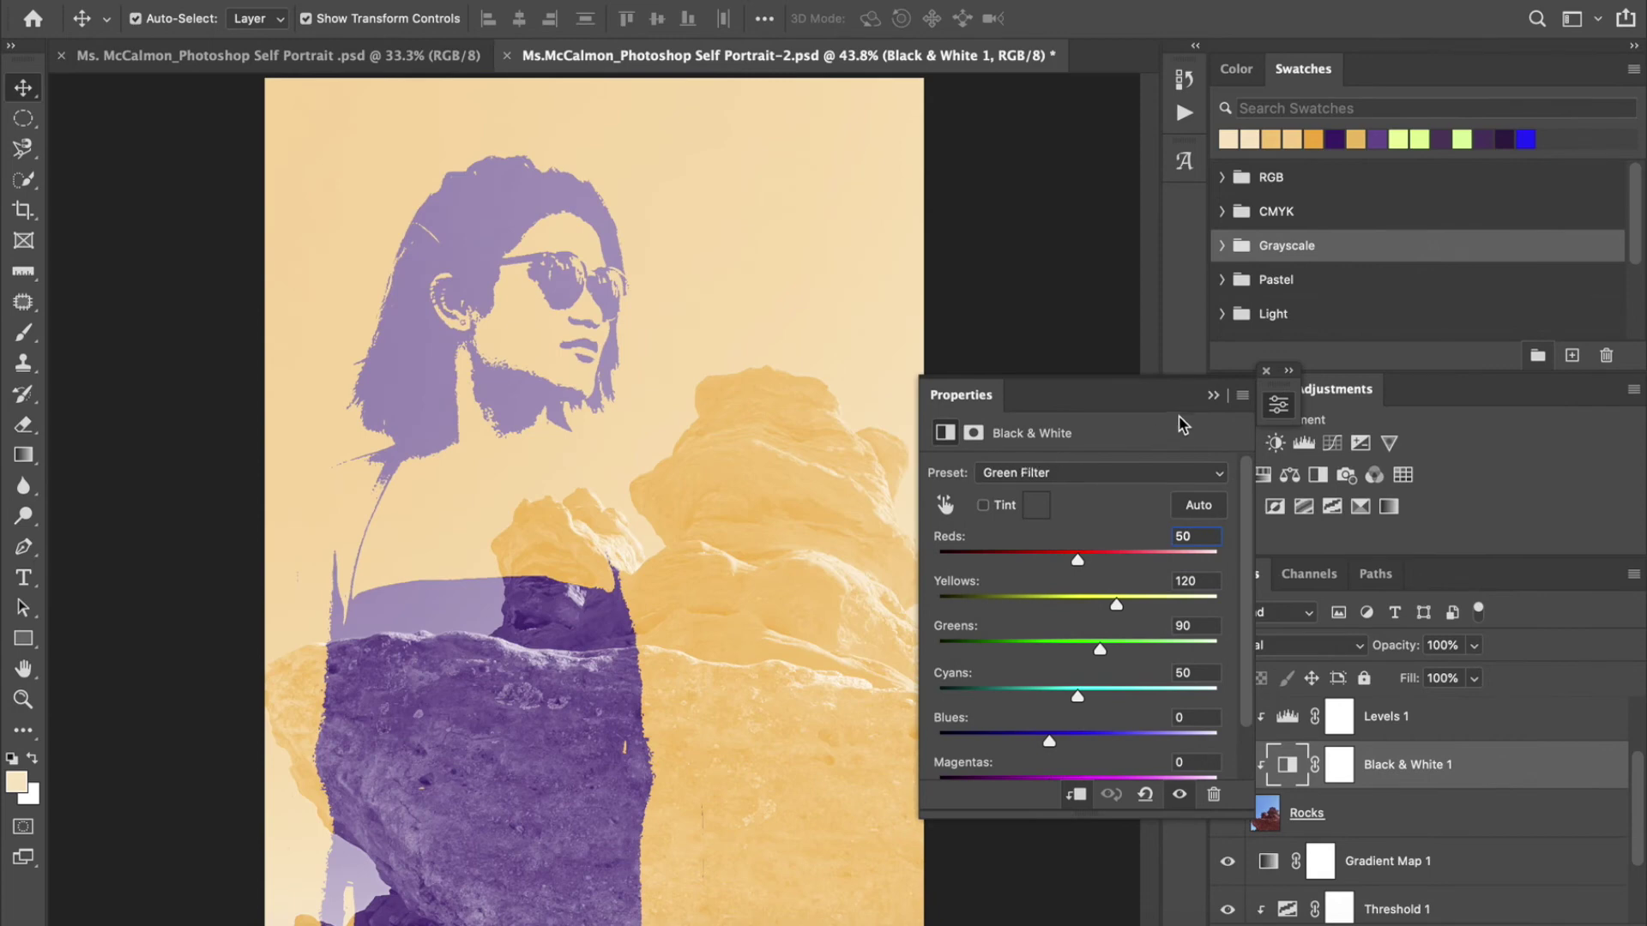
left_click(1211, 398)
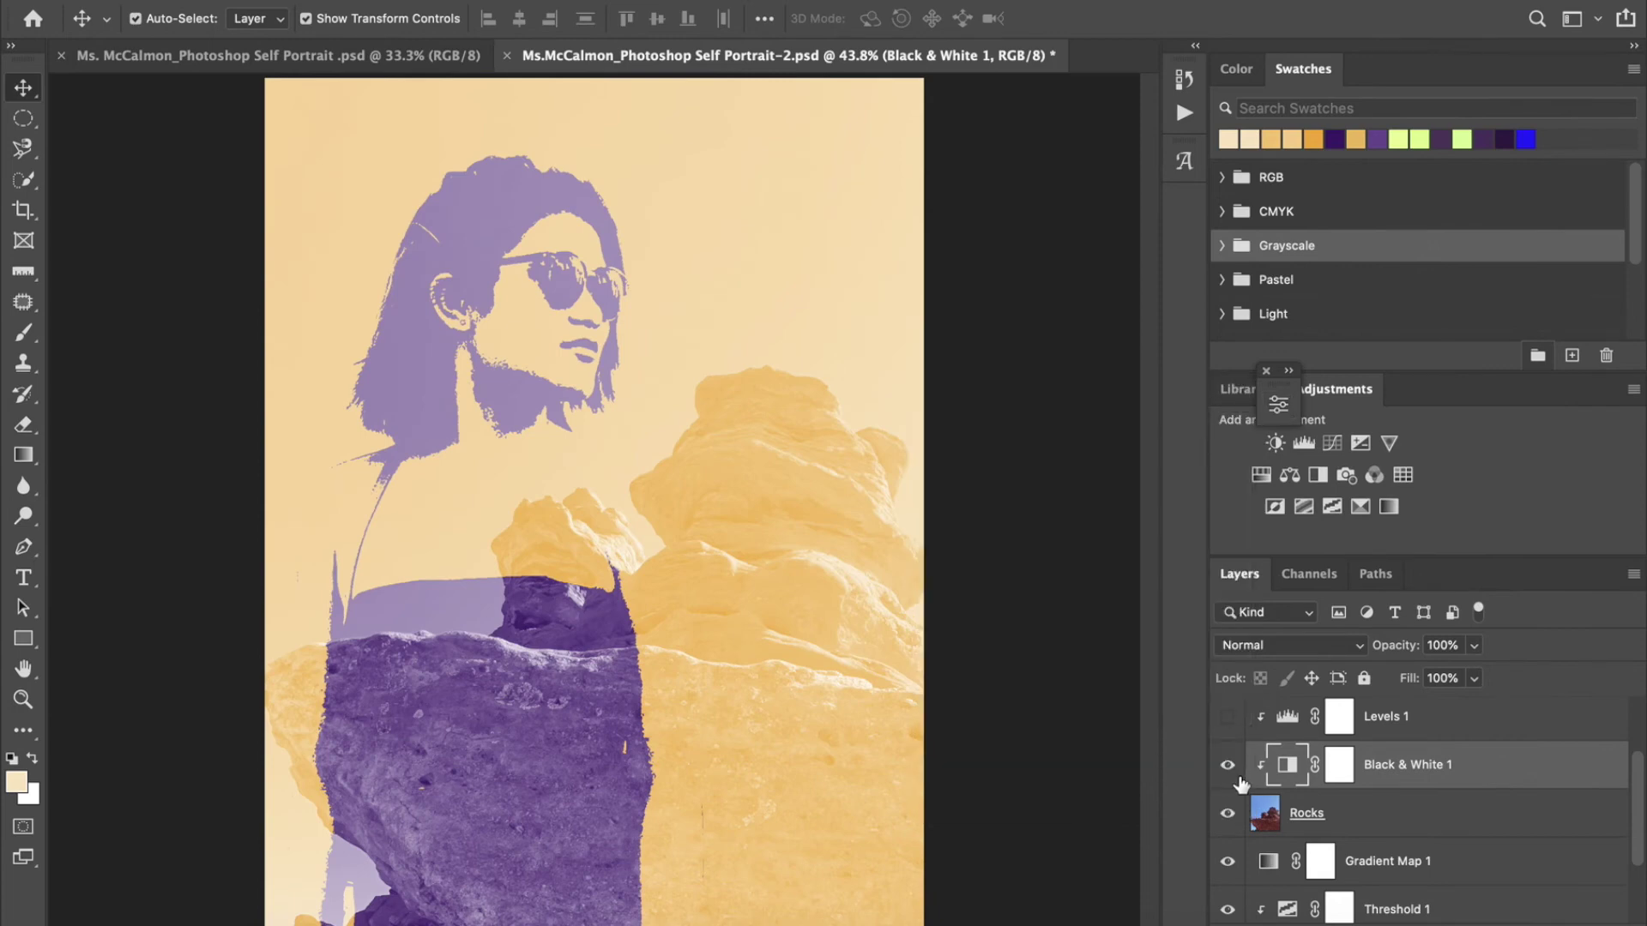
left_click(1227, 719)
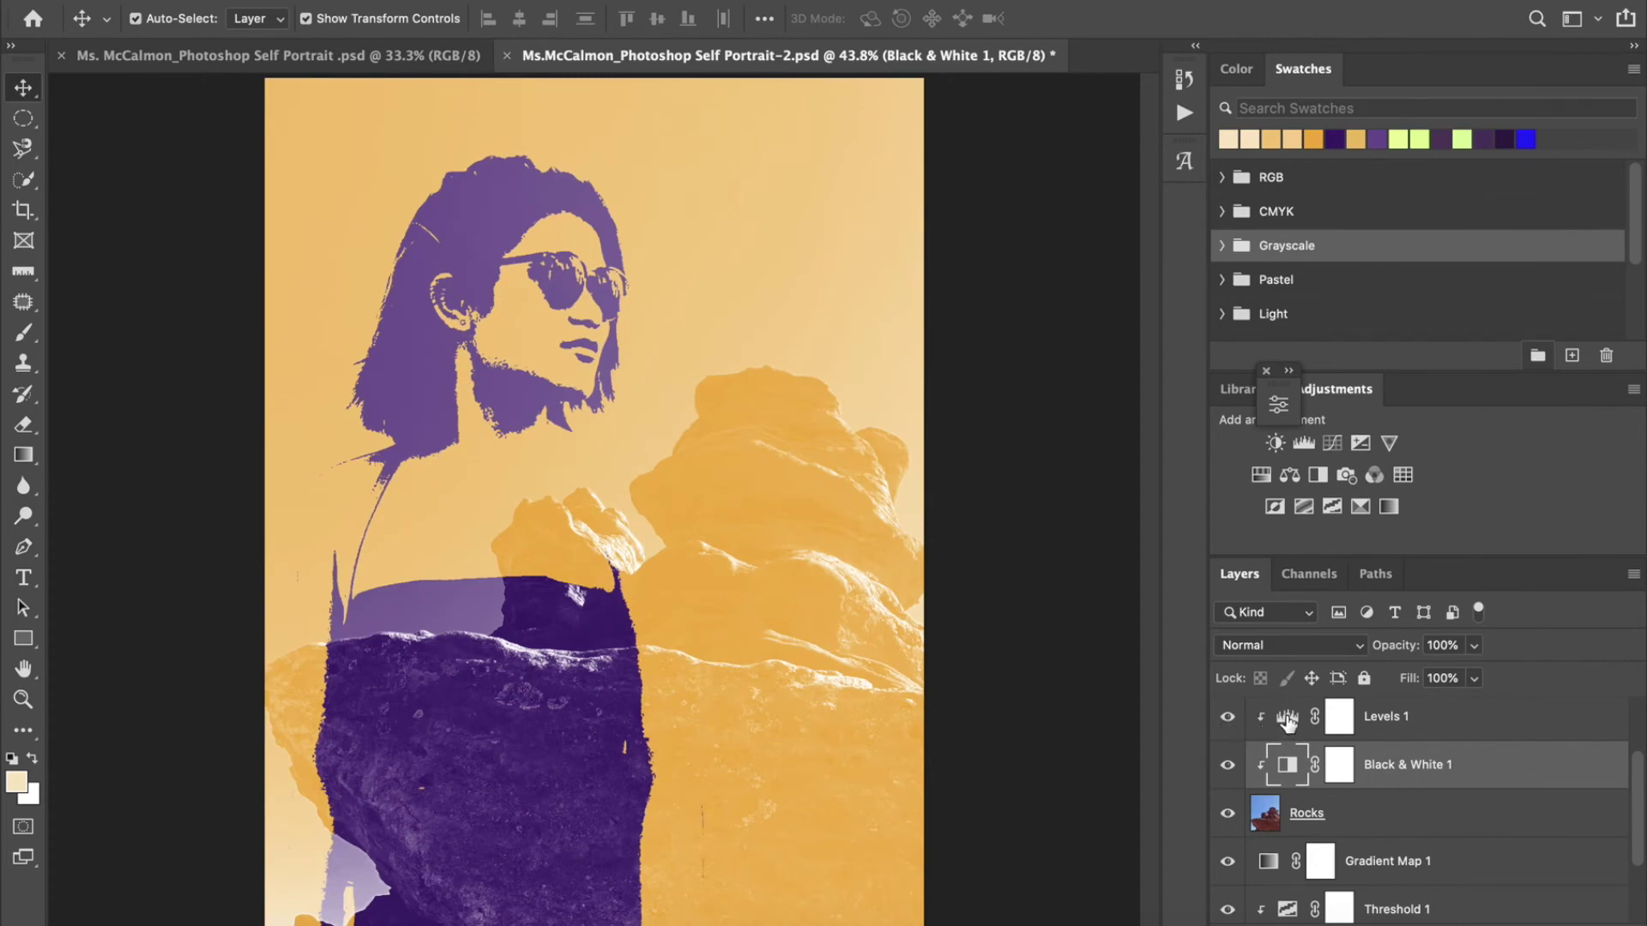
Step: Set Levels 1 input levels to 0, 0.43 and 211
double_click(1287, 720)
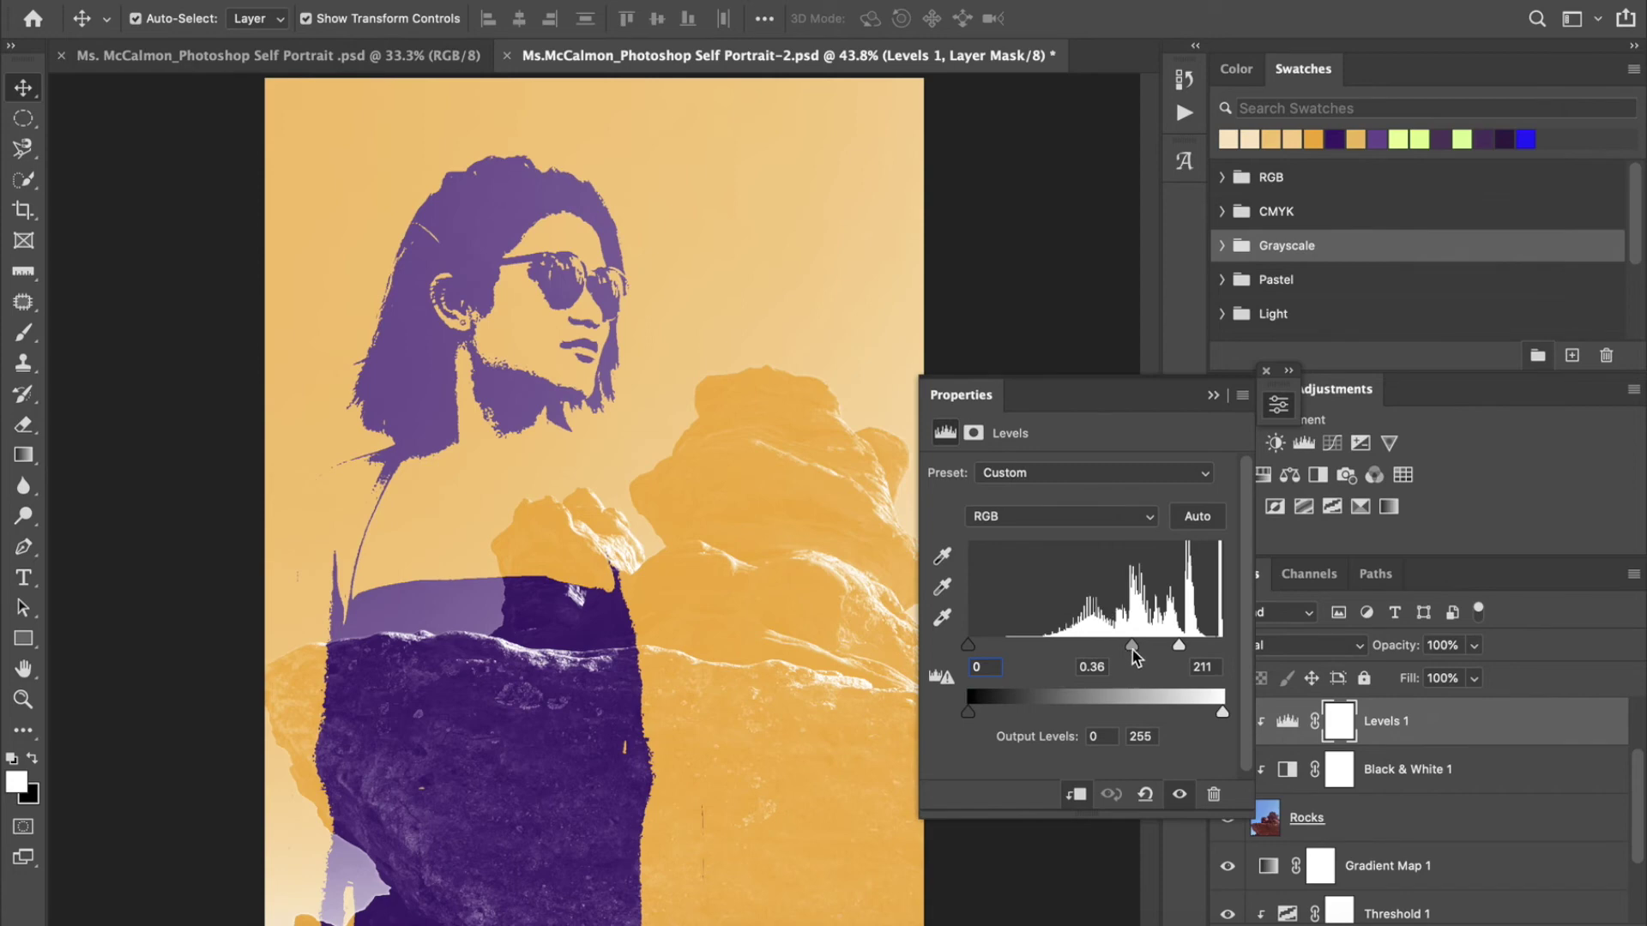
left_click_drag(1132, 654, 1115, 656)
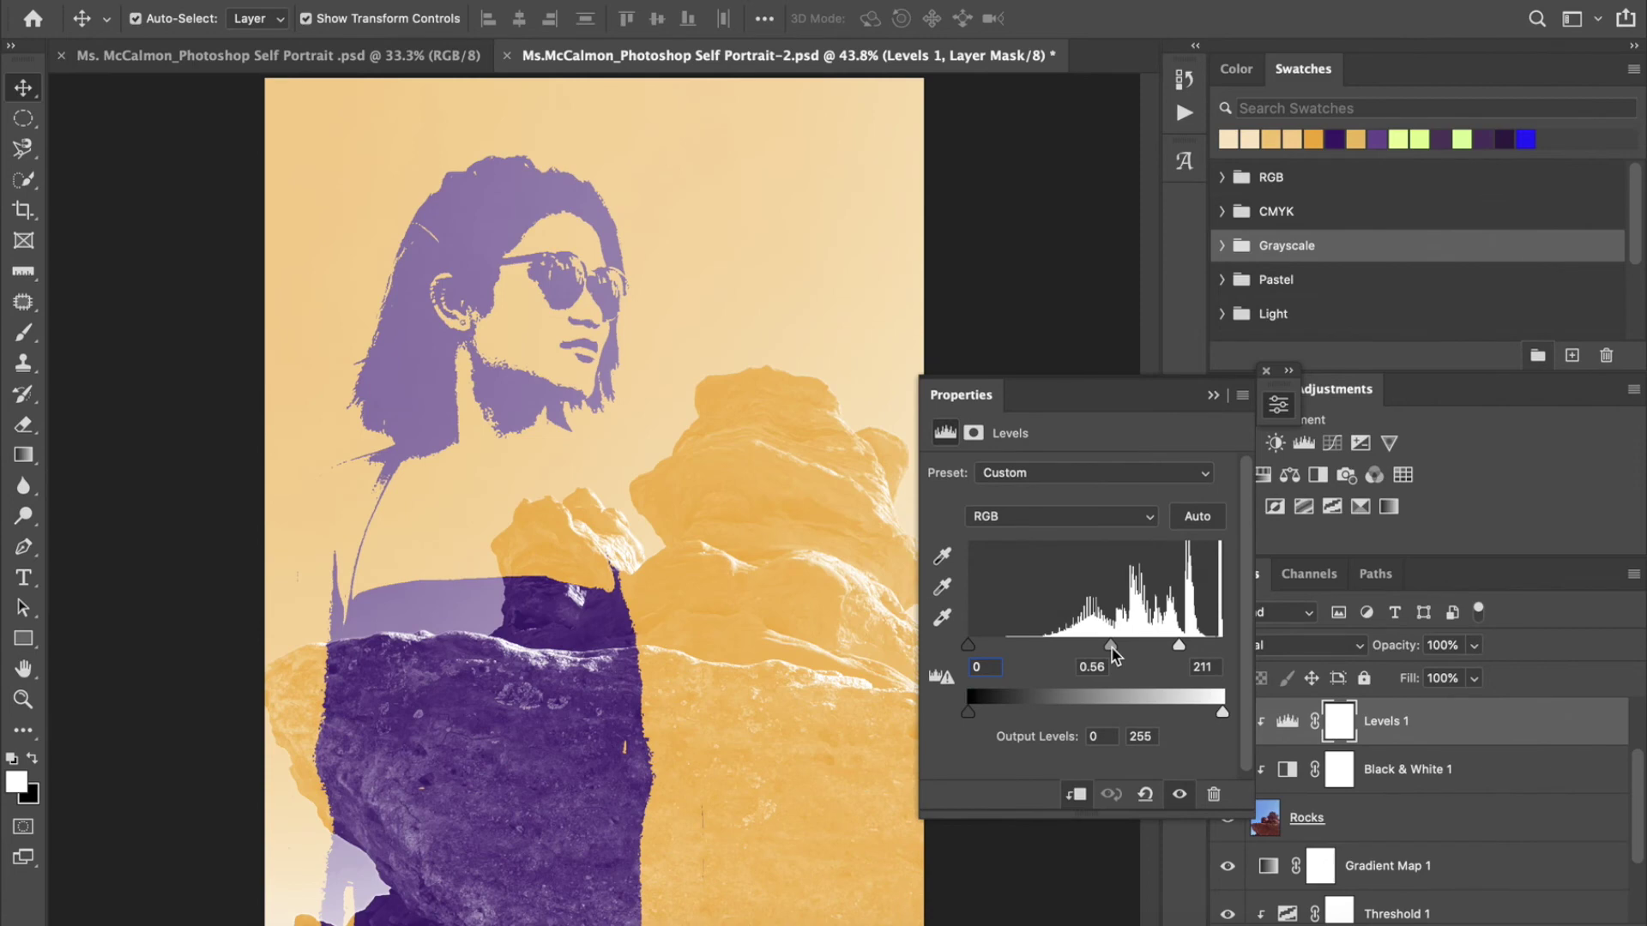
left_click_drag(1113, 654, 1086, 653)
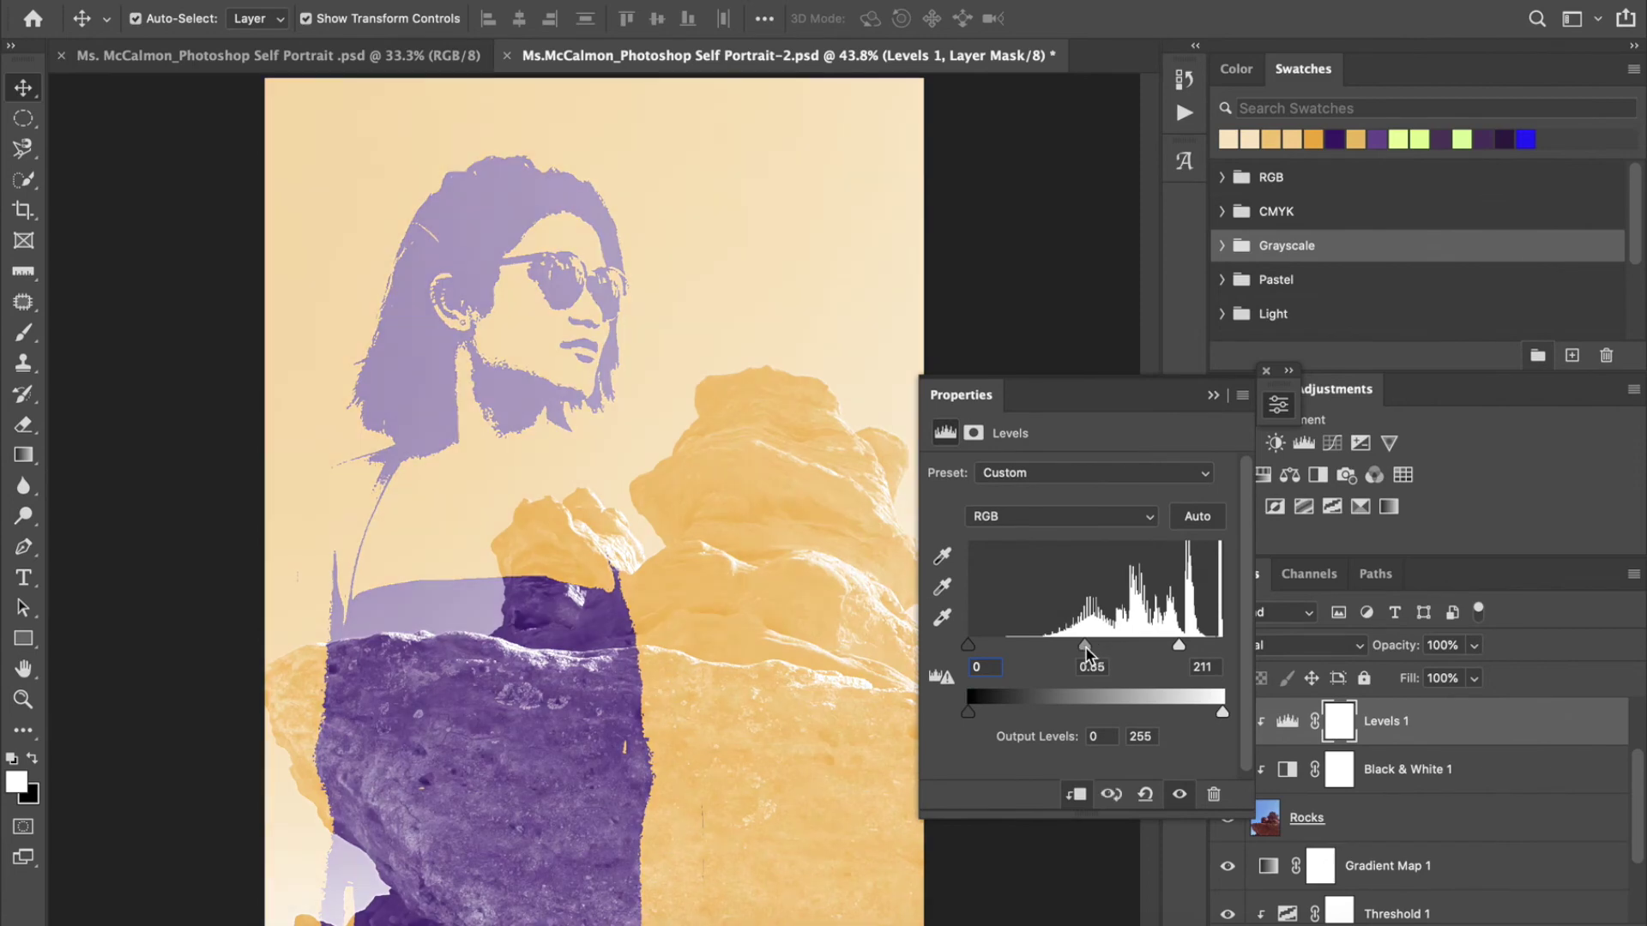
left_click_drag(1087, 653, 1057, 656)
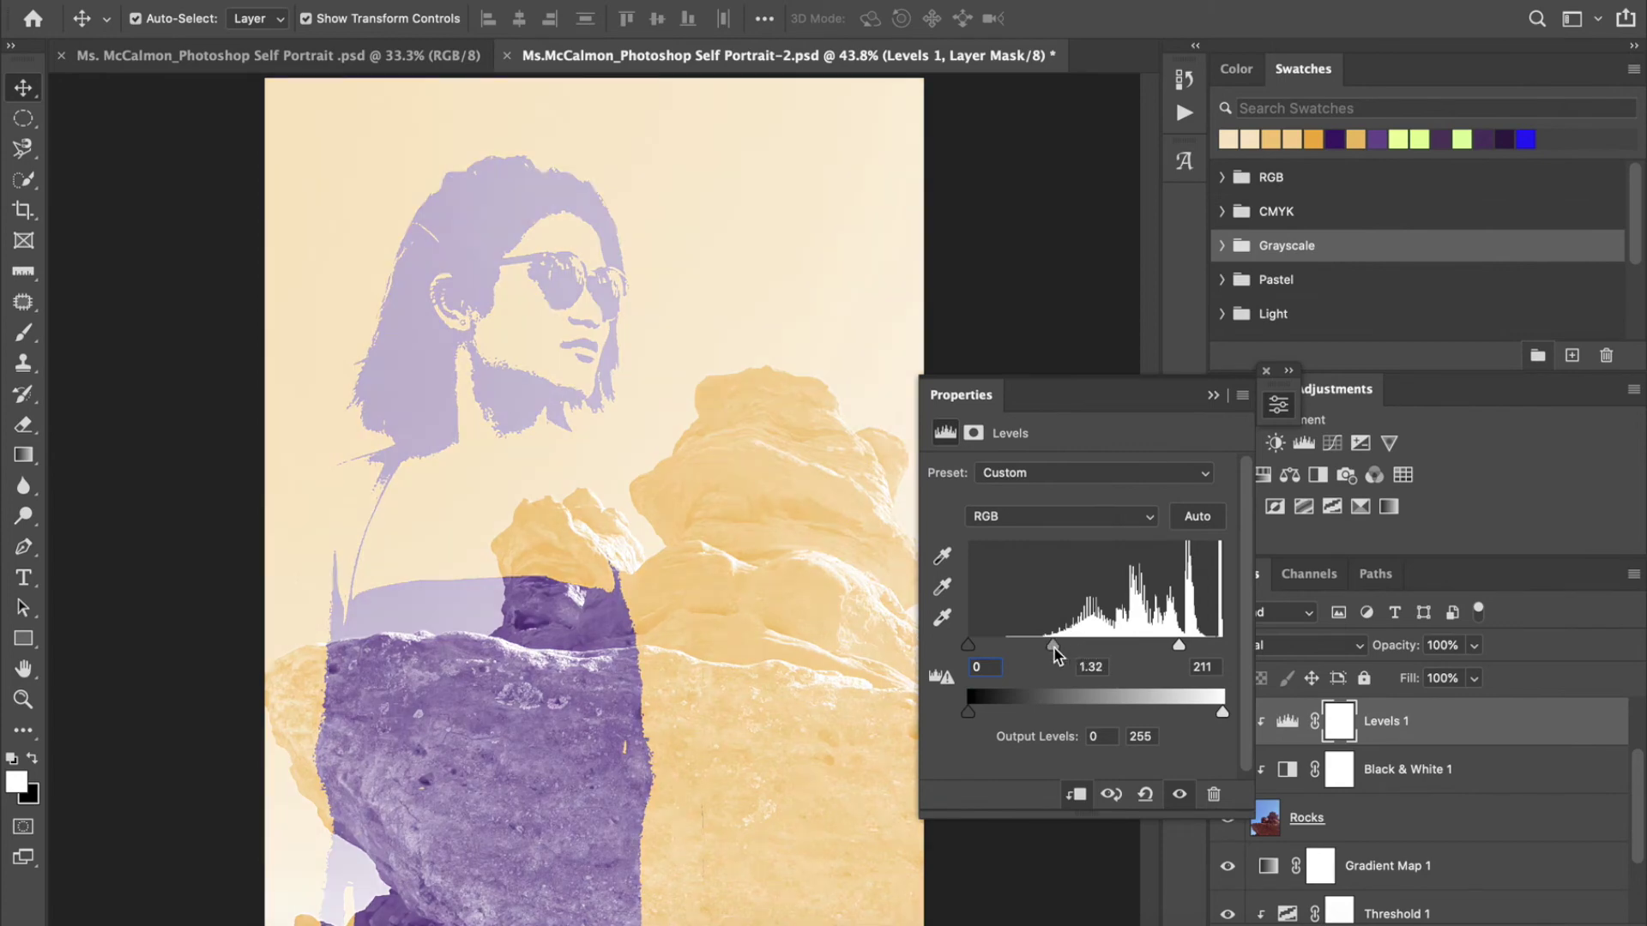
left_click_drag(1057, 656, 1117, 657)
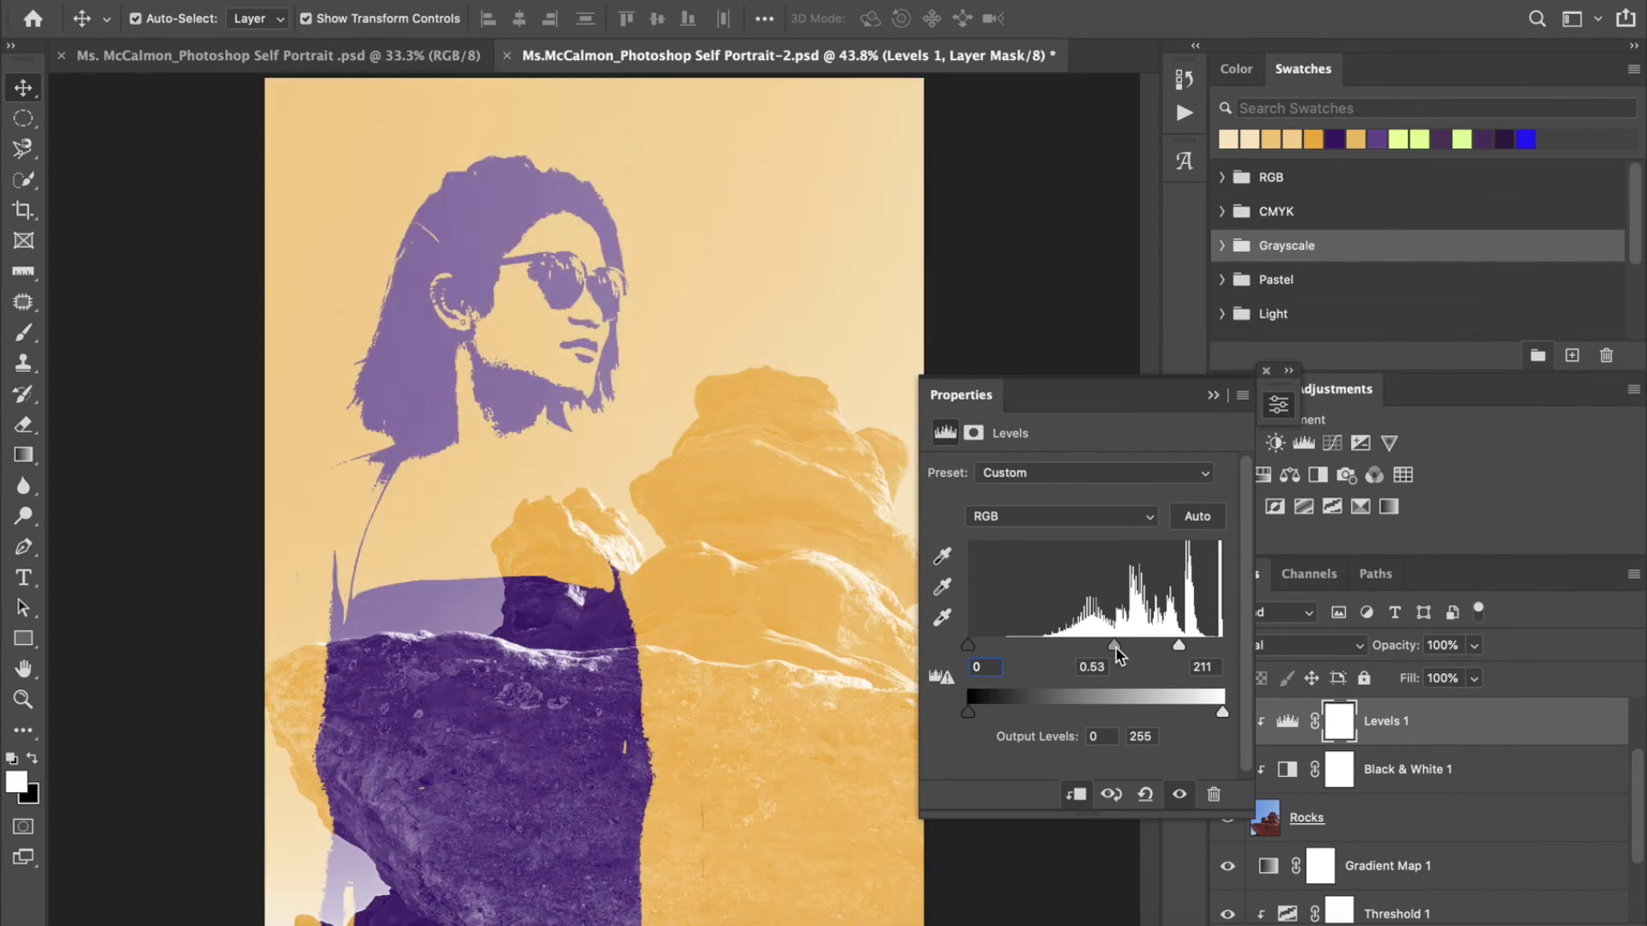
left_click_drag(1117, 656, 1127, 656)
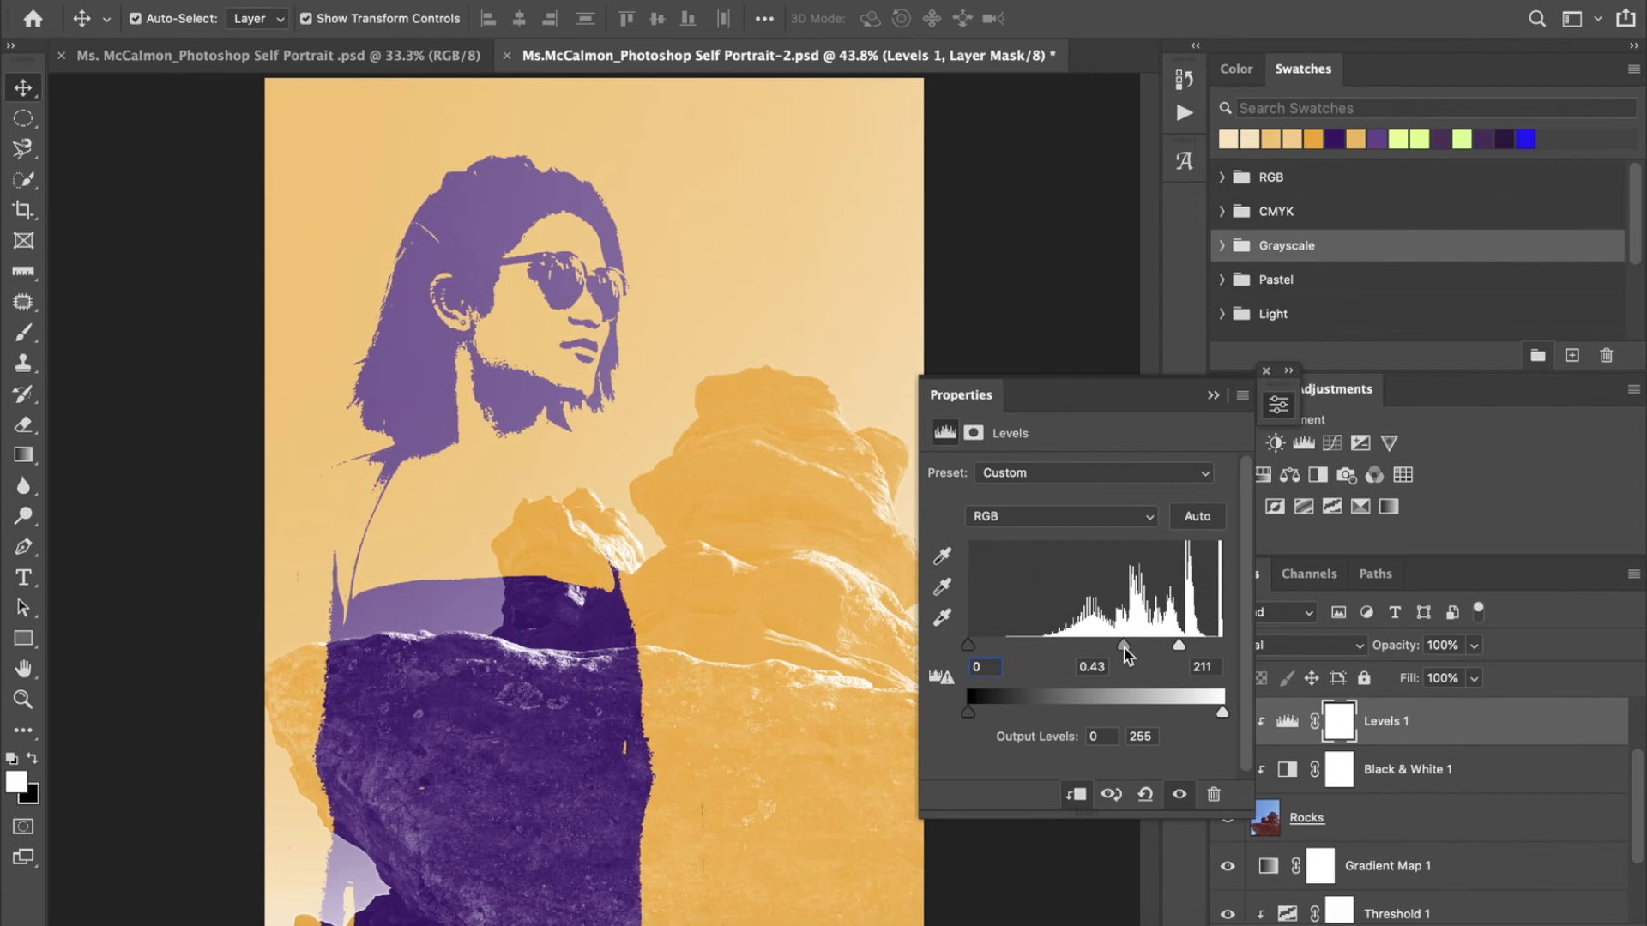
left_click(1212, 396)
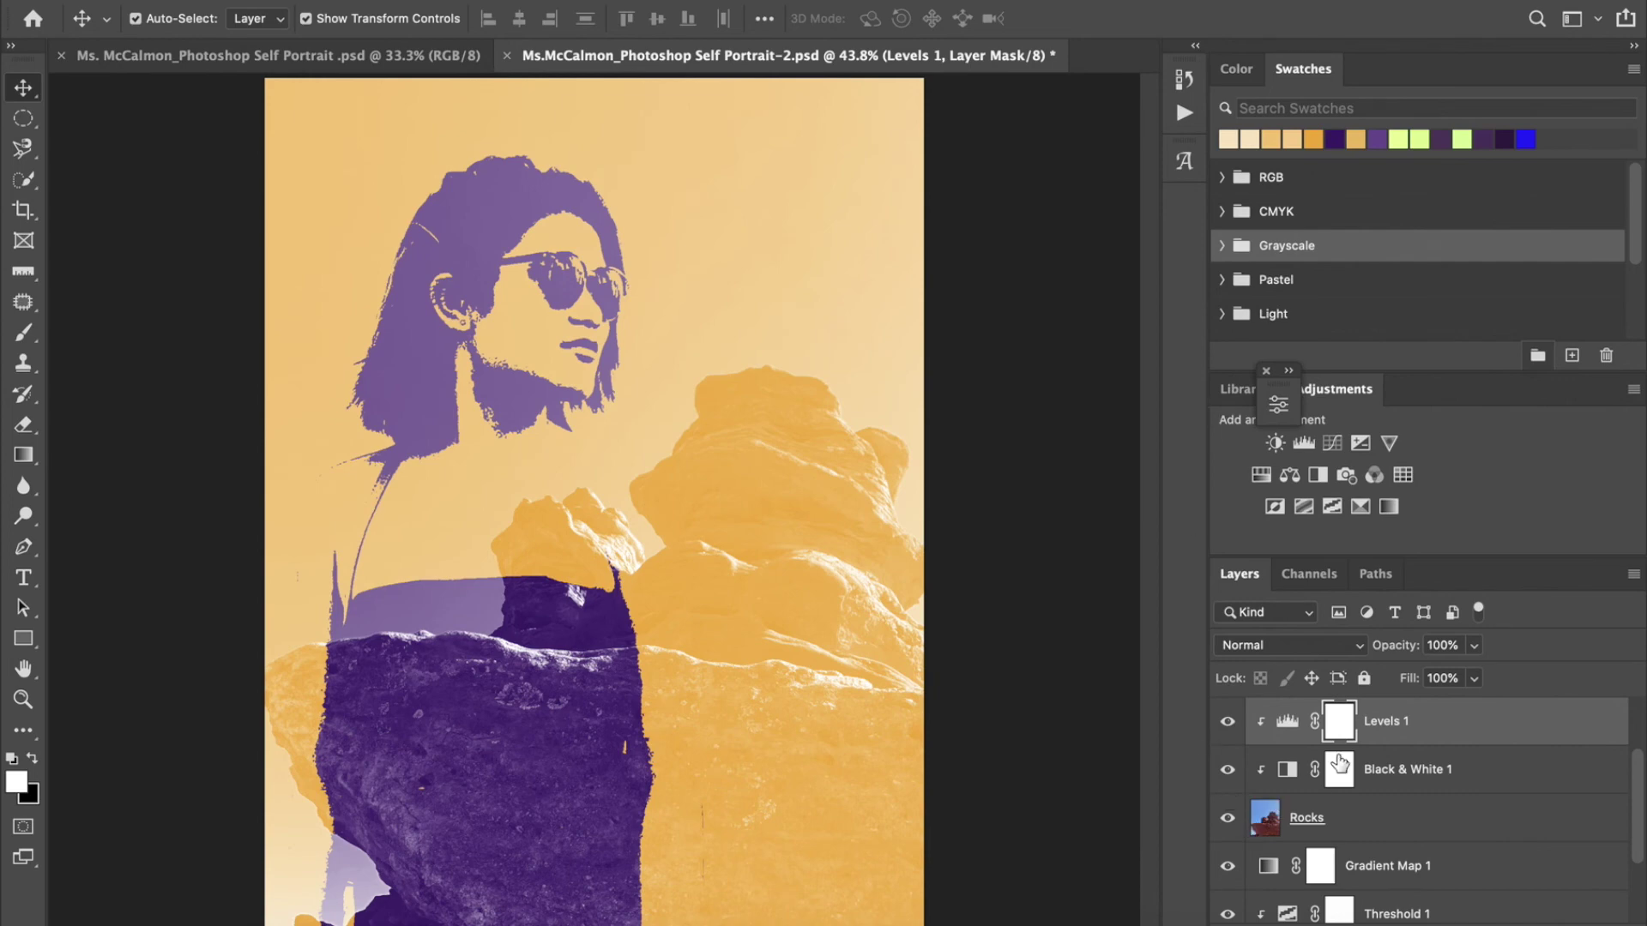
Step: Make the Ms. Mccalmon and Integrity title layers visible, then reopen the Levels 1 settings
scroll(1339, 762, "up", 2)
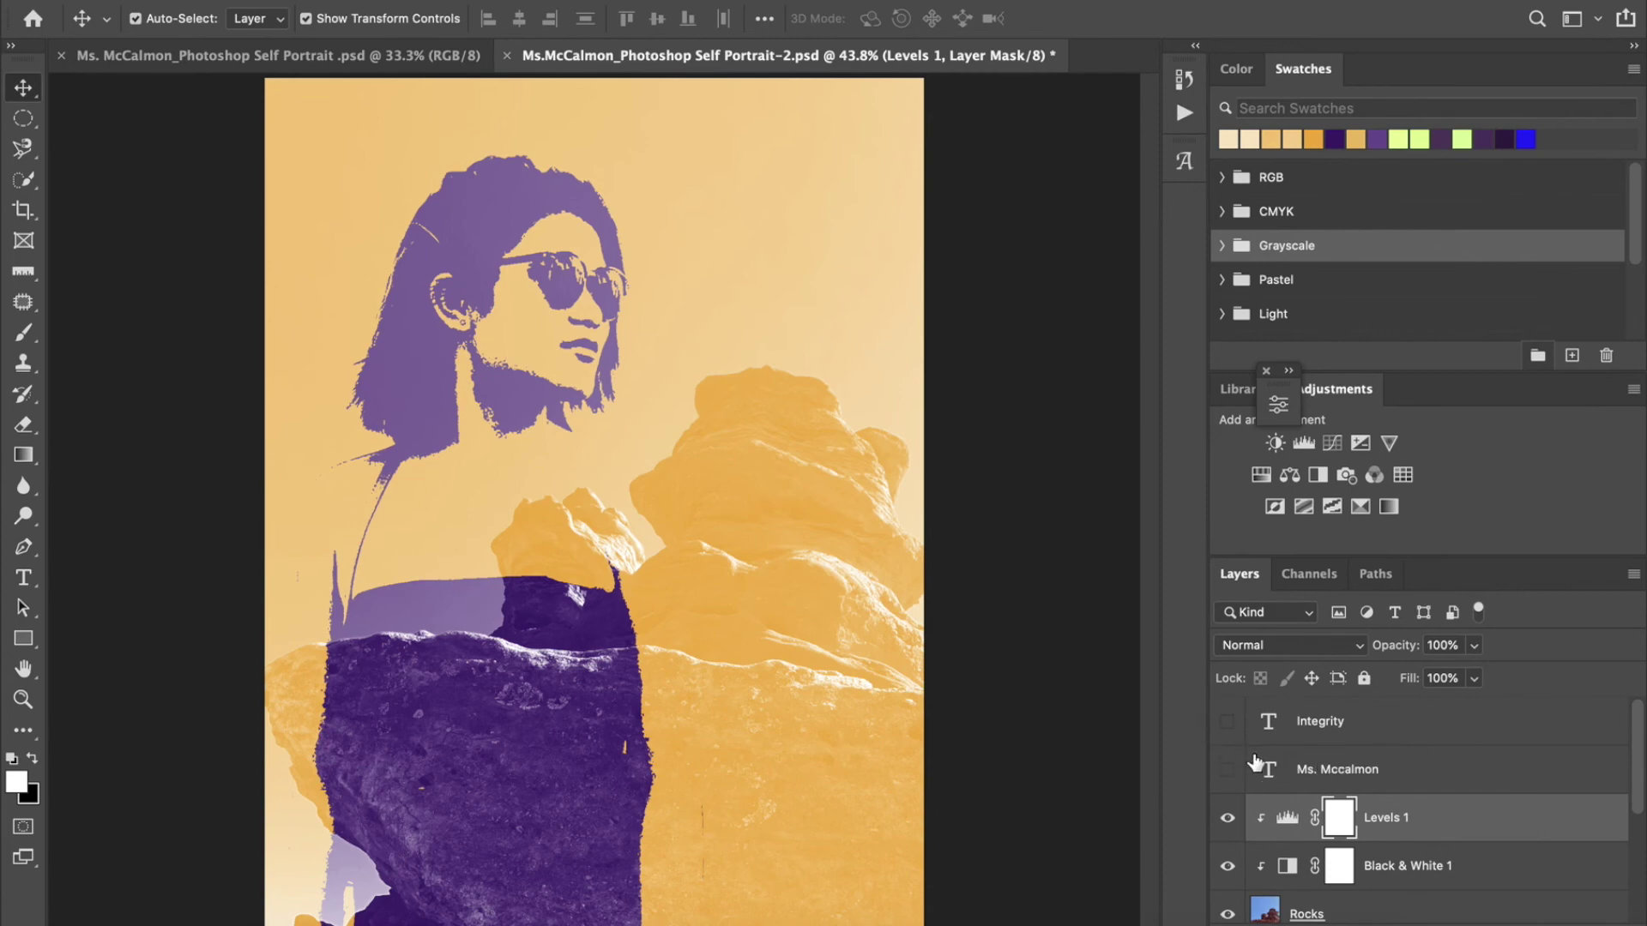
left_click(1228, 769)
left_click(1228, 771)
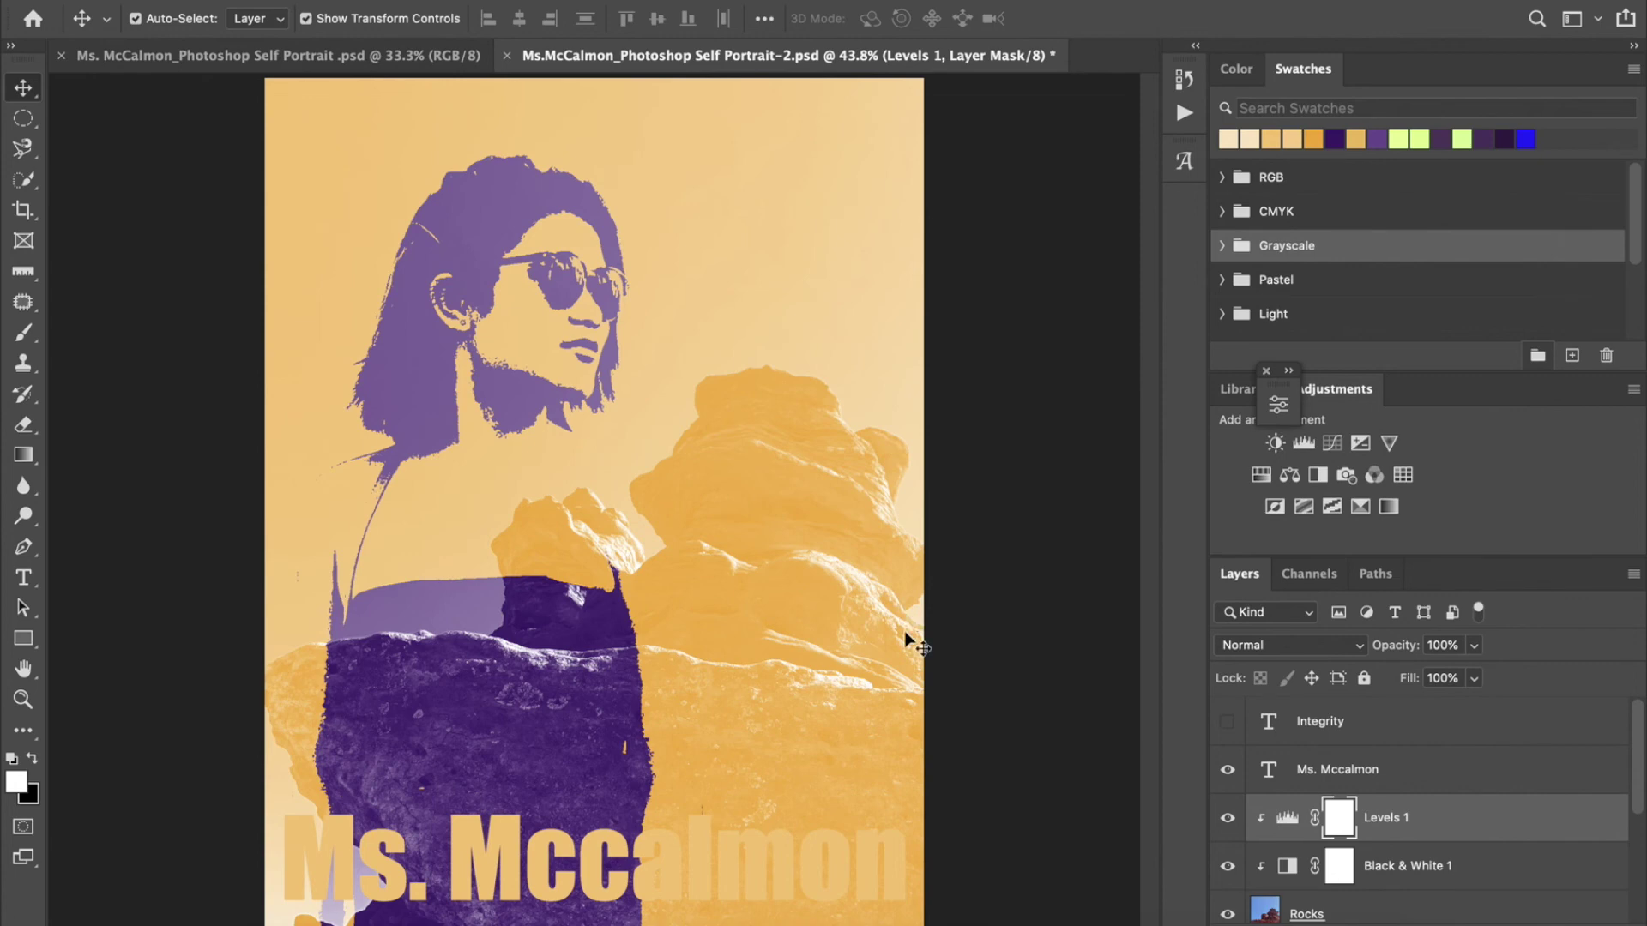
left_click(1227, 722)
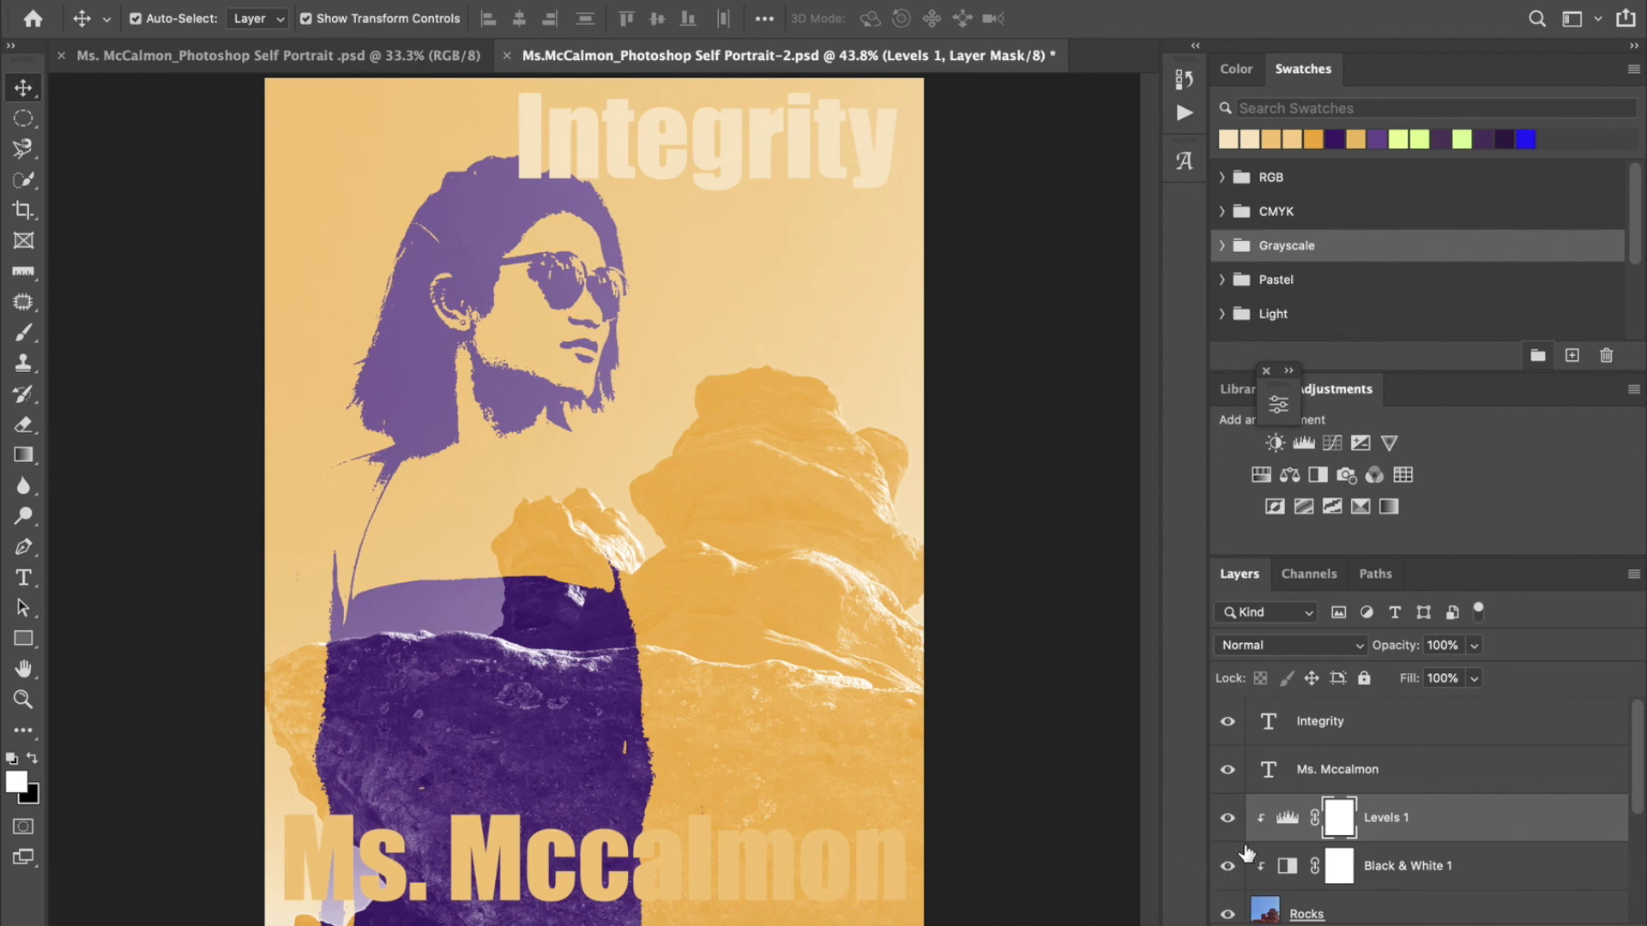
double_click(1286, 822)
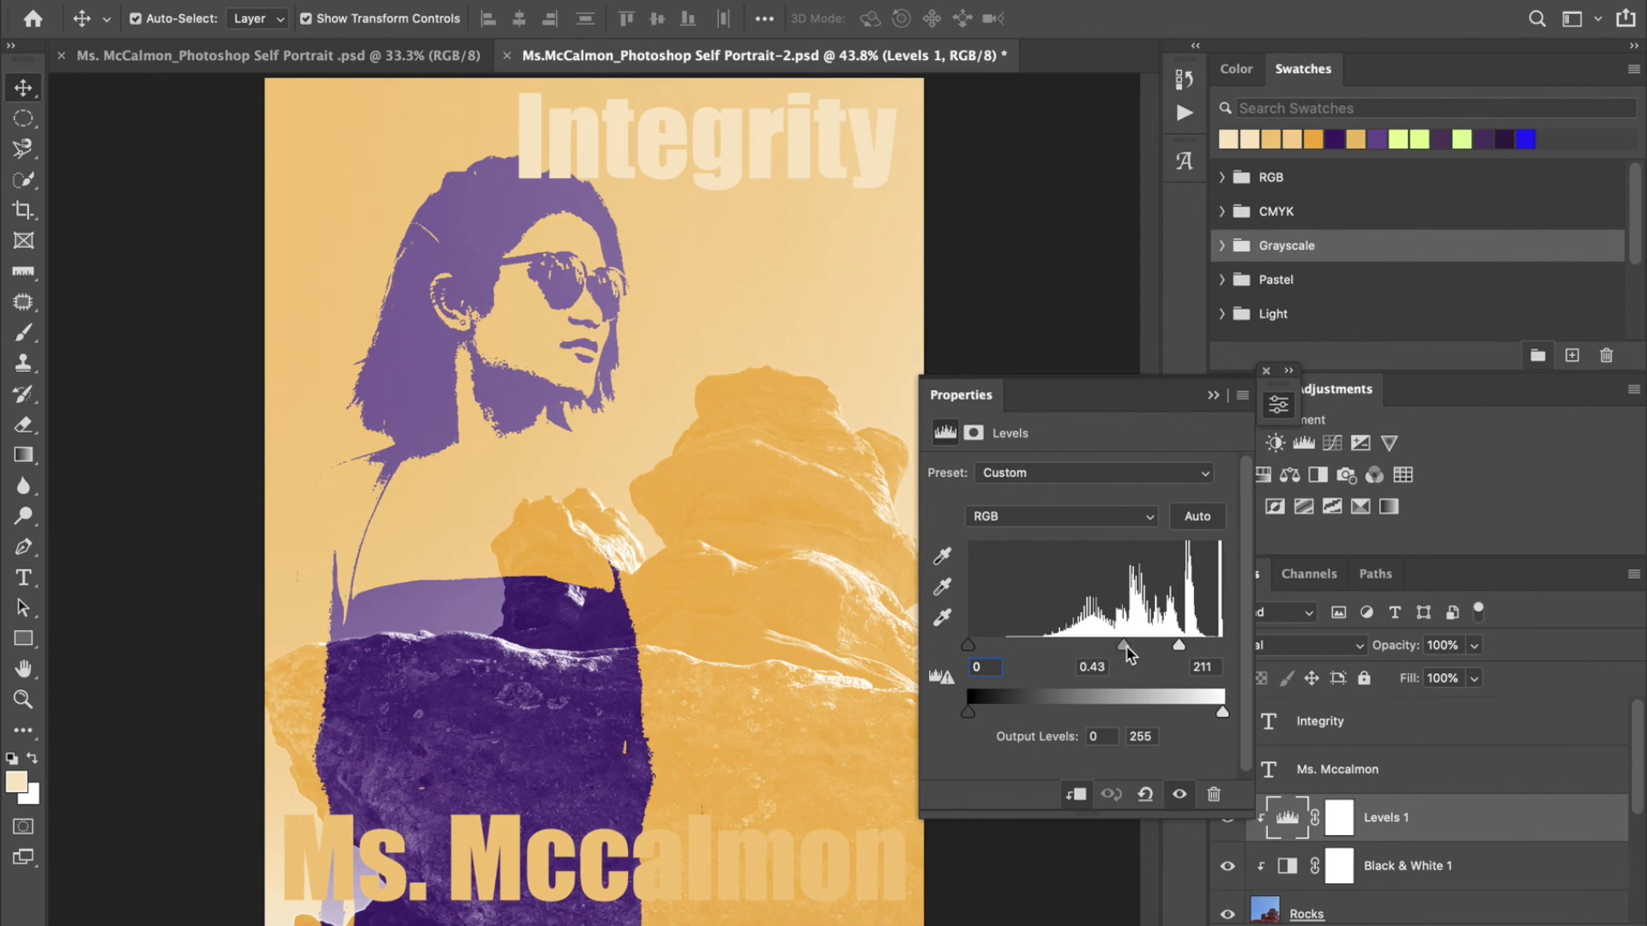
Step: Fine-tune the Levels 1 midtone input to 0.36
left_click_drag(1126, 646, 1109, 646)
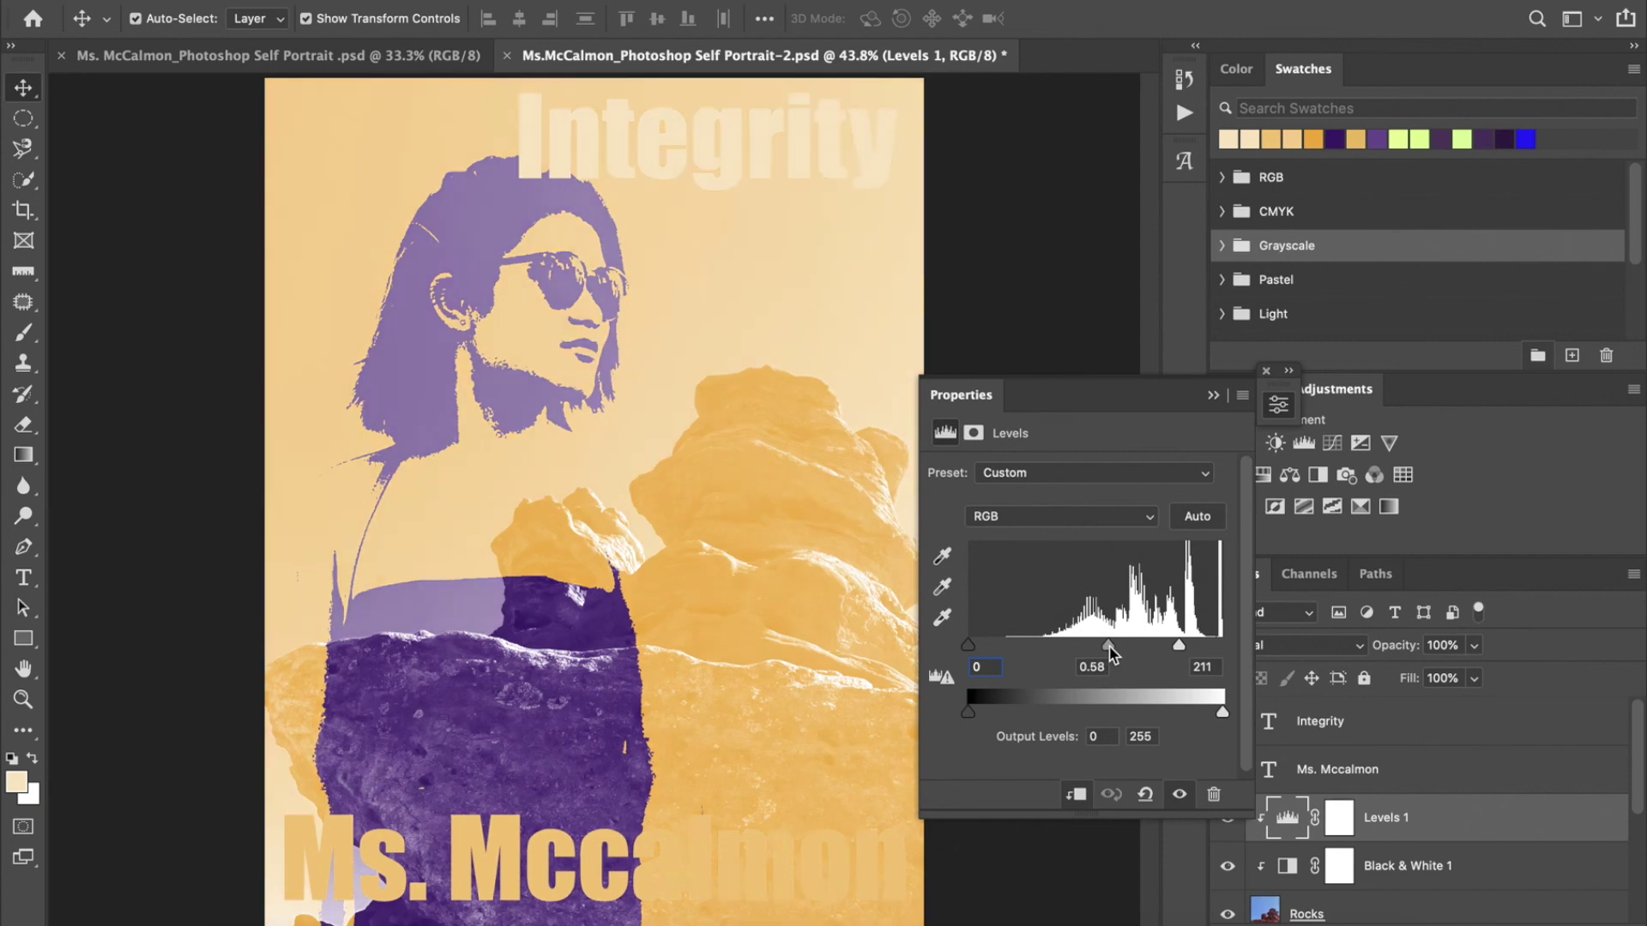
left_click_drag(1109, 647, 1124, 646)
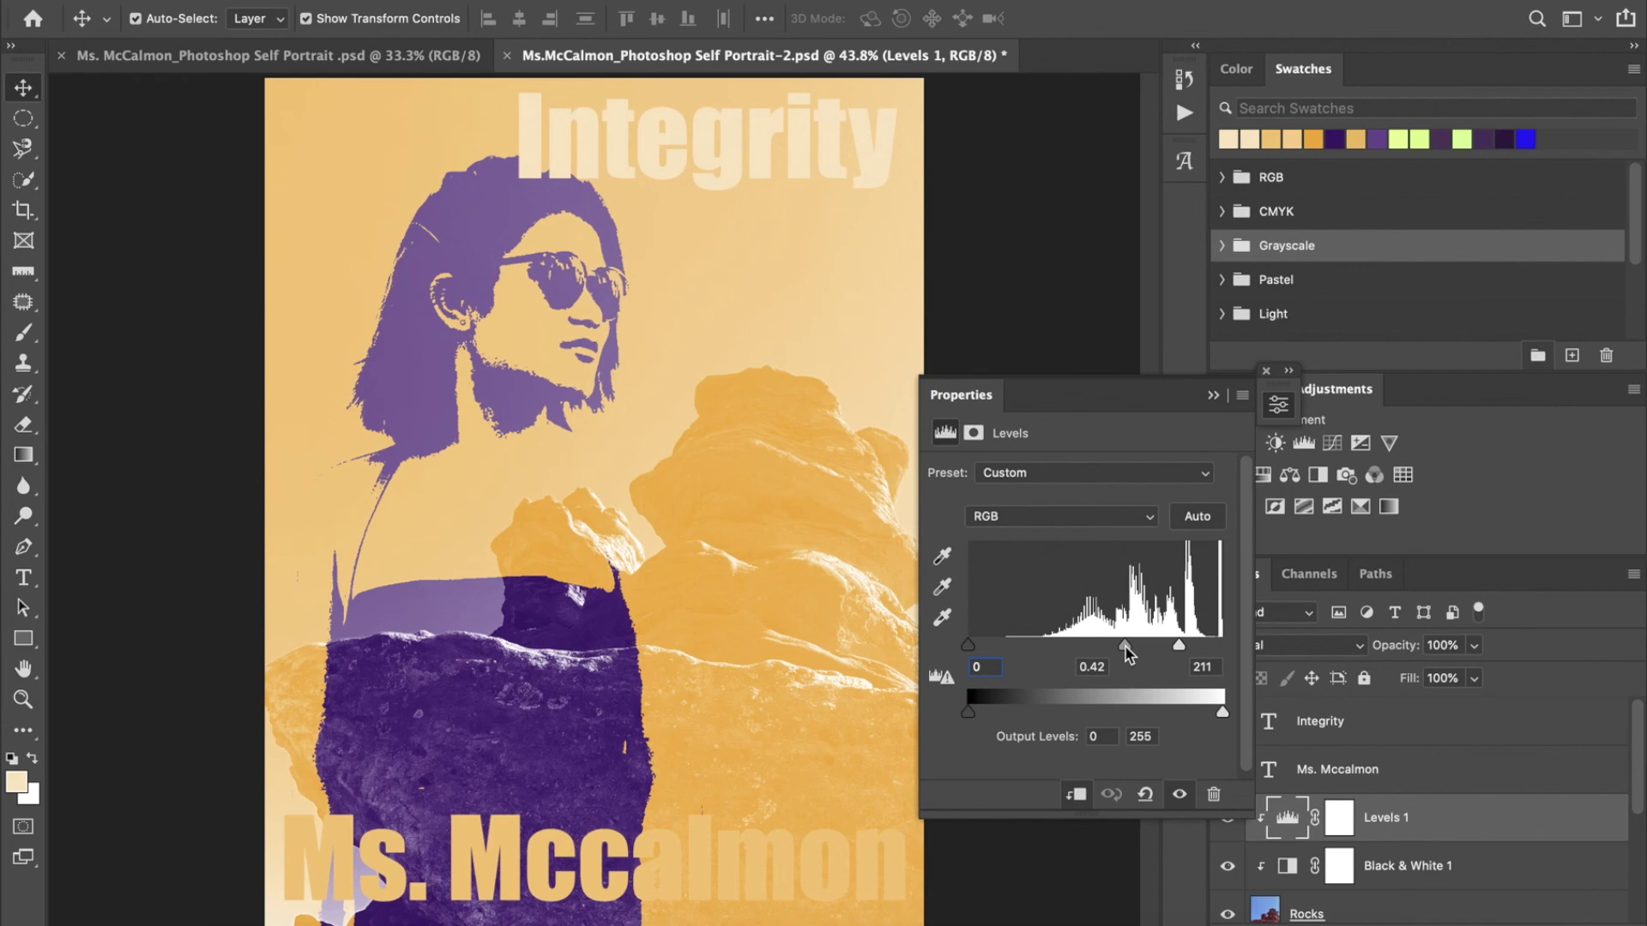
left_click_drag(1124, 647, 1133, 647)
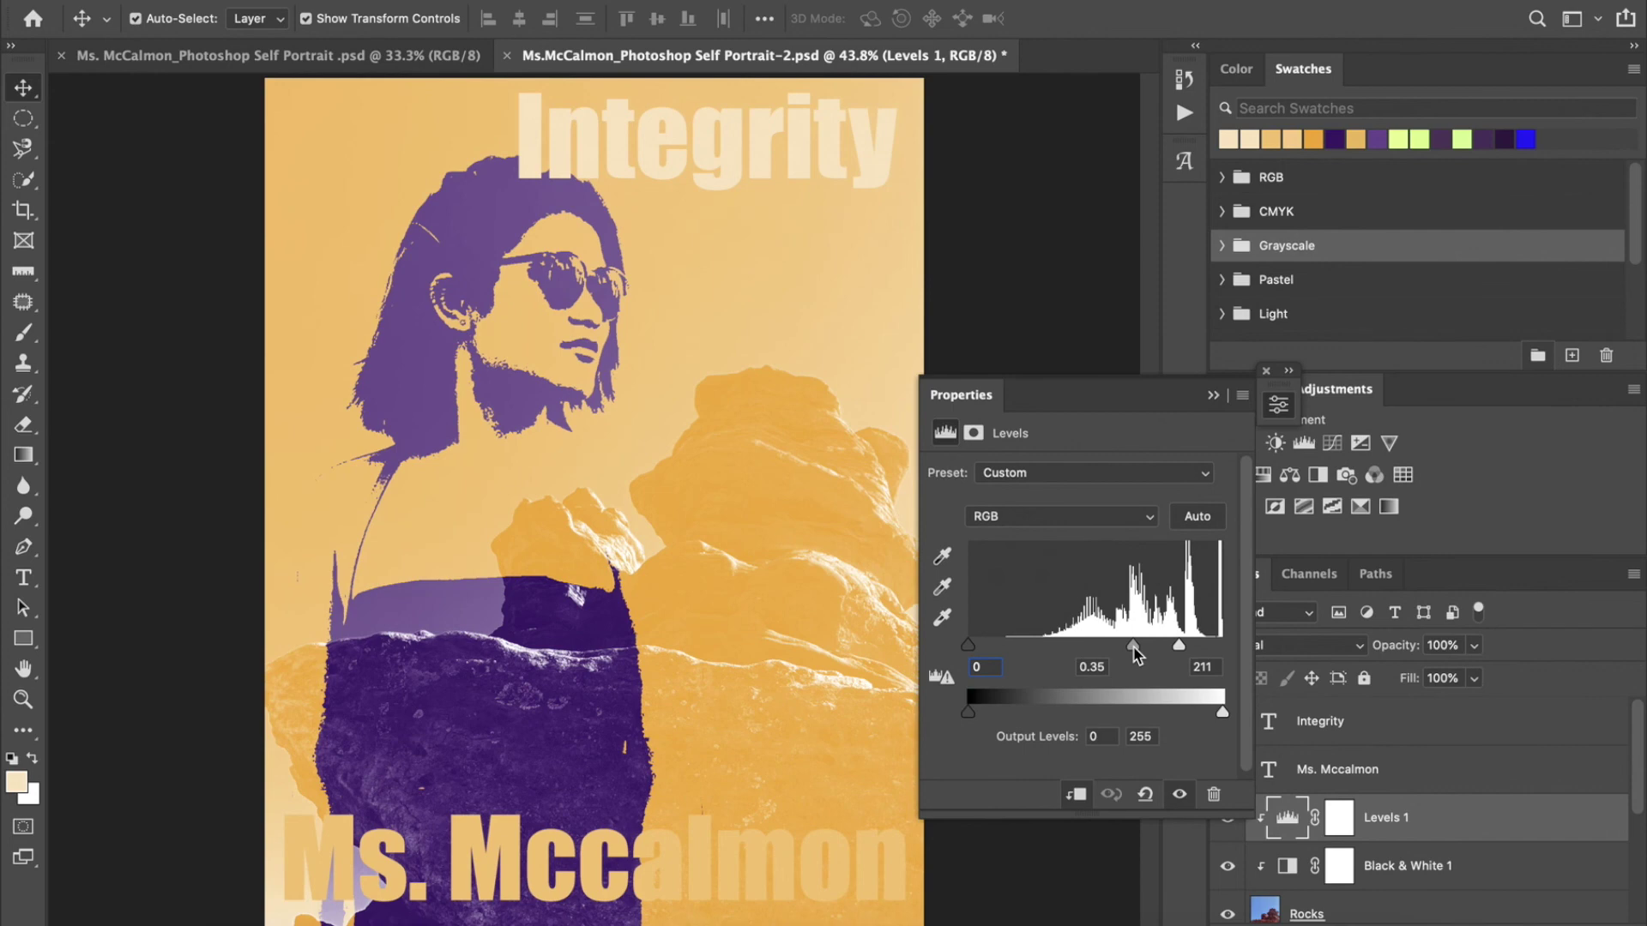
left_click_drag(1134, 653, 1132, 654)
Step: Collapse the Levels properties and scroll through the layer stack to review it
left_click(1213, 396)
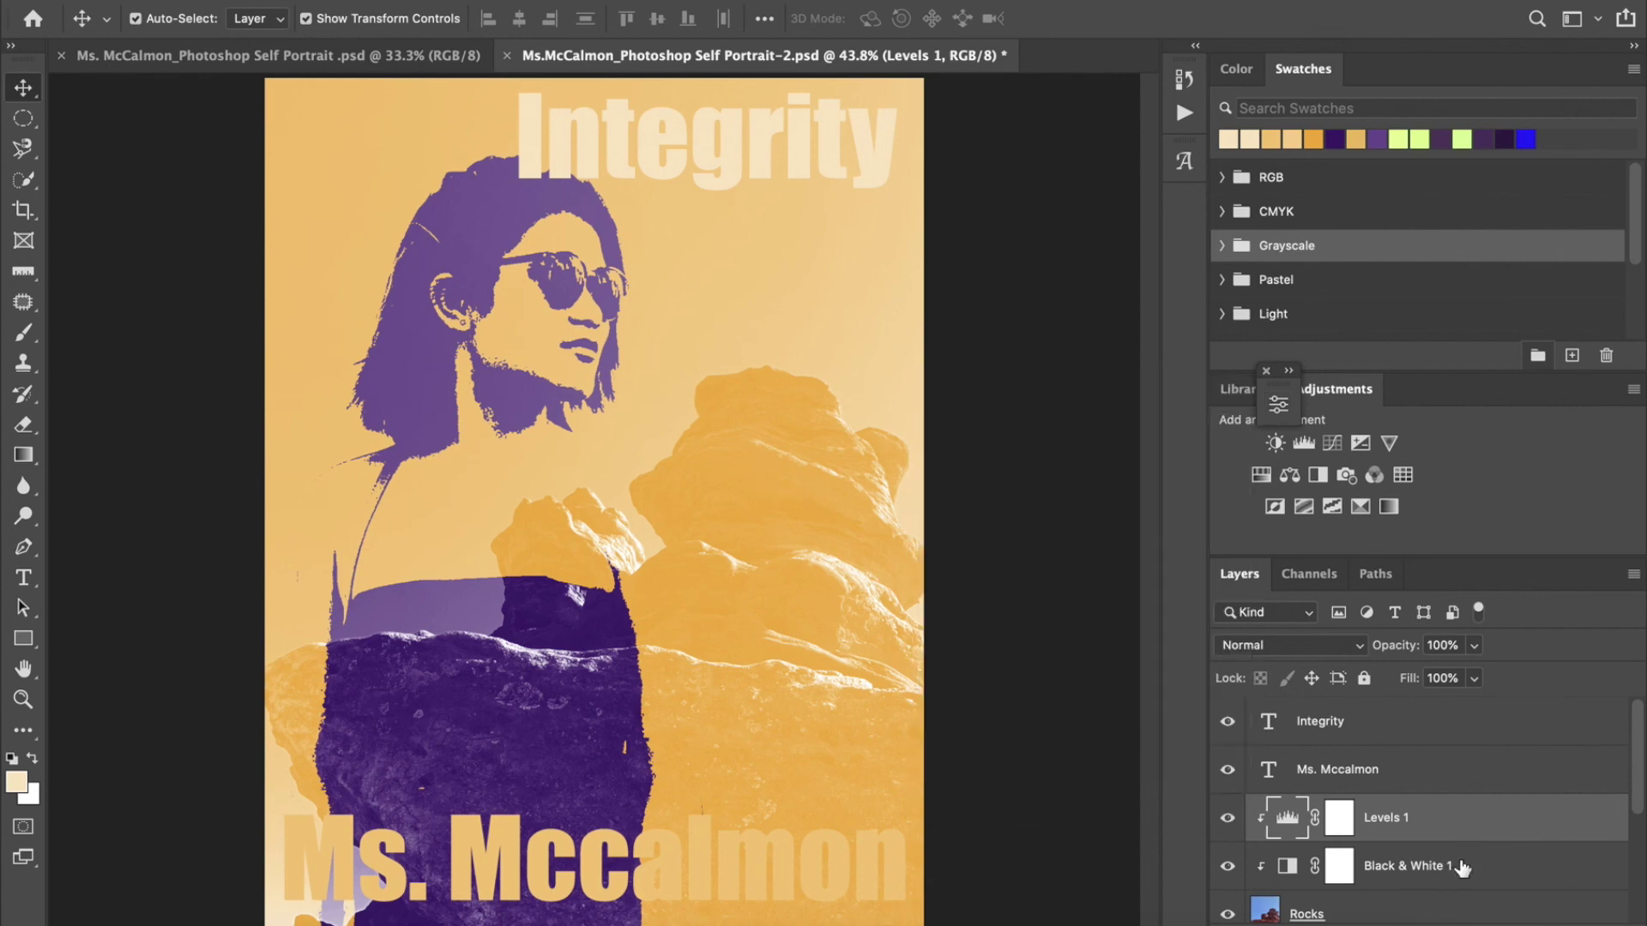
scroll(1463, 868, "down", 5)
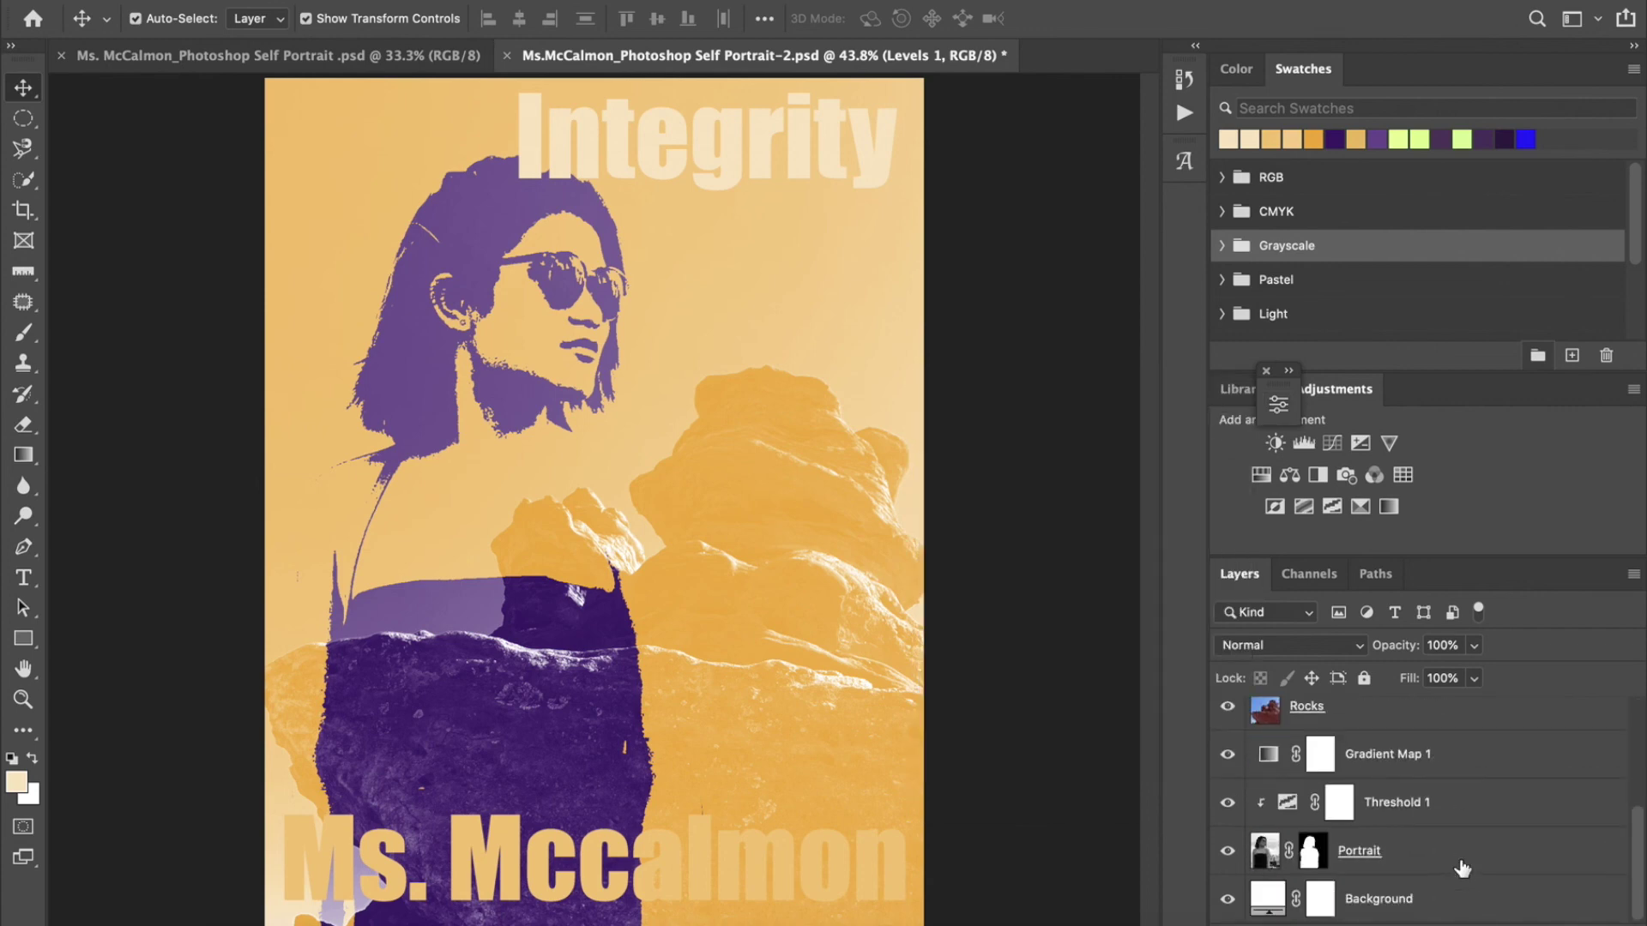
scroll(1462, 868, "up", 5)
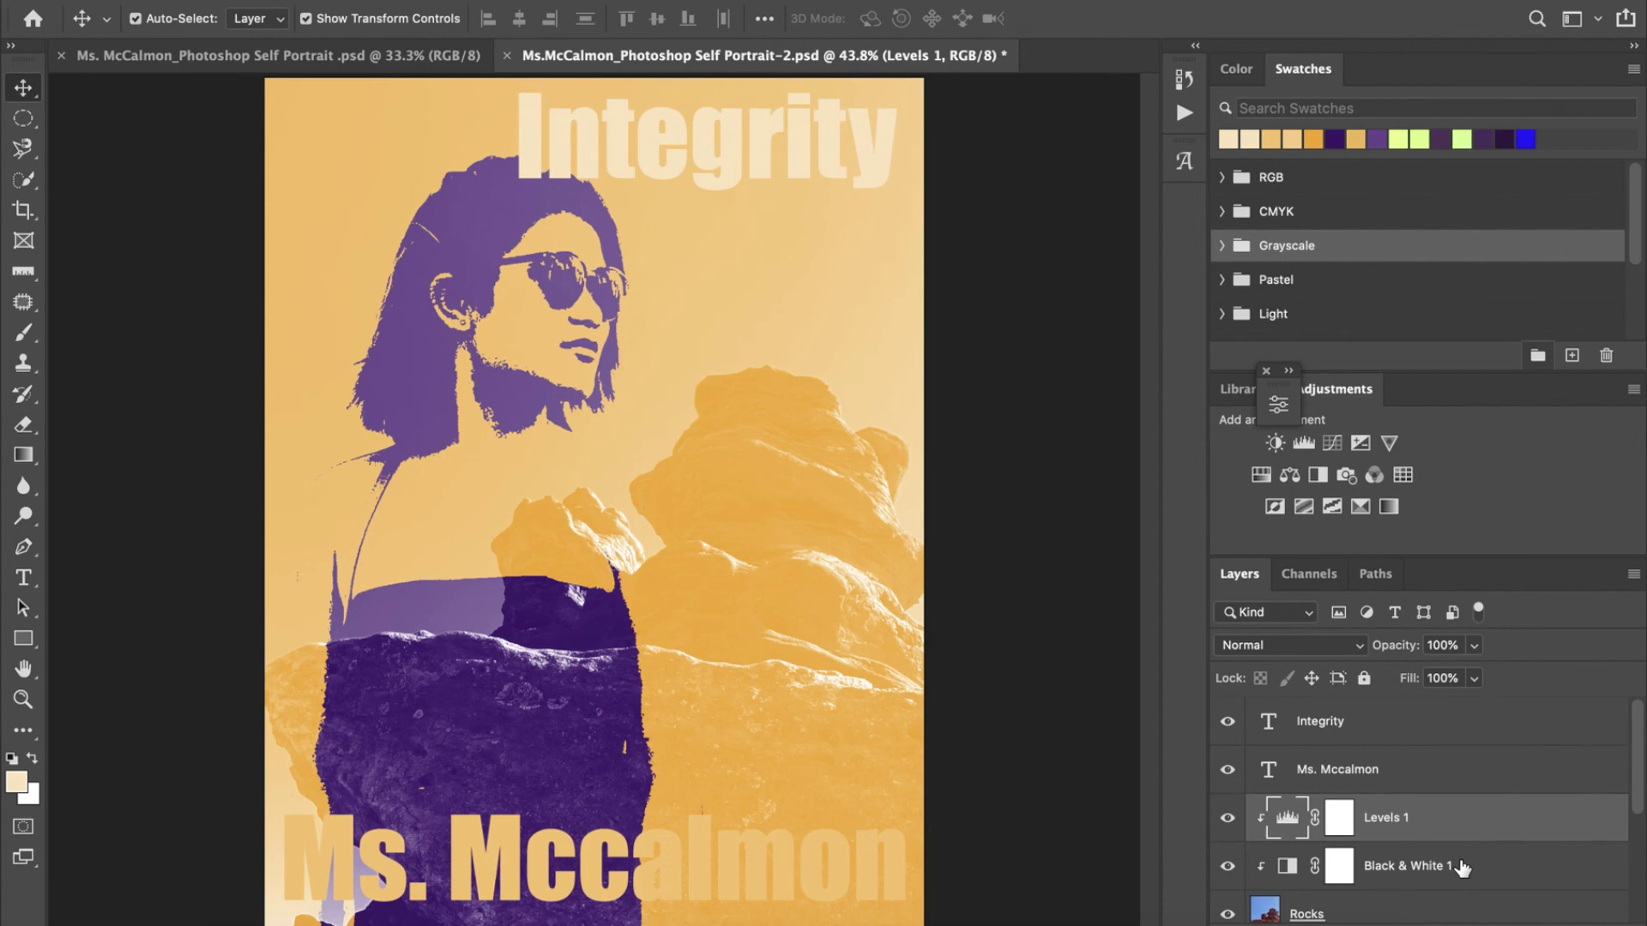
scroll(1462, 867, "down", 5)
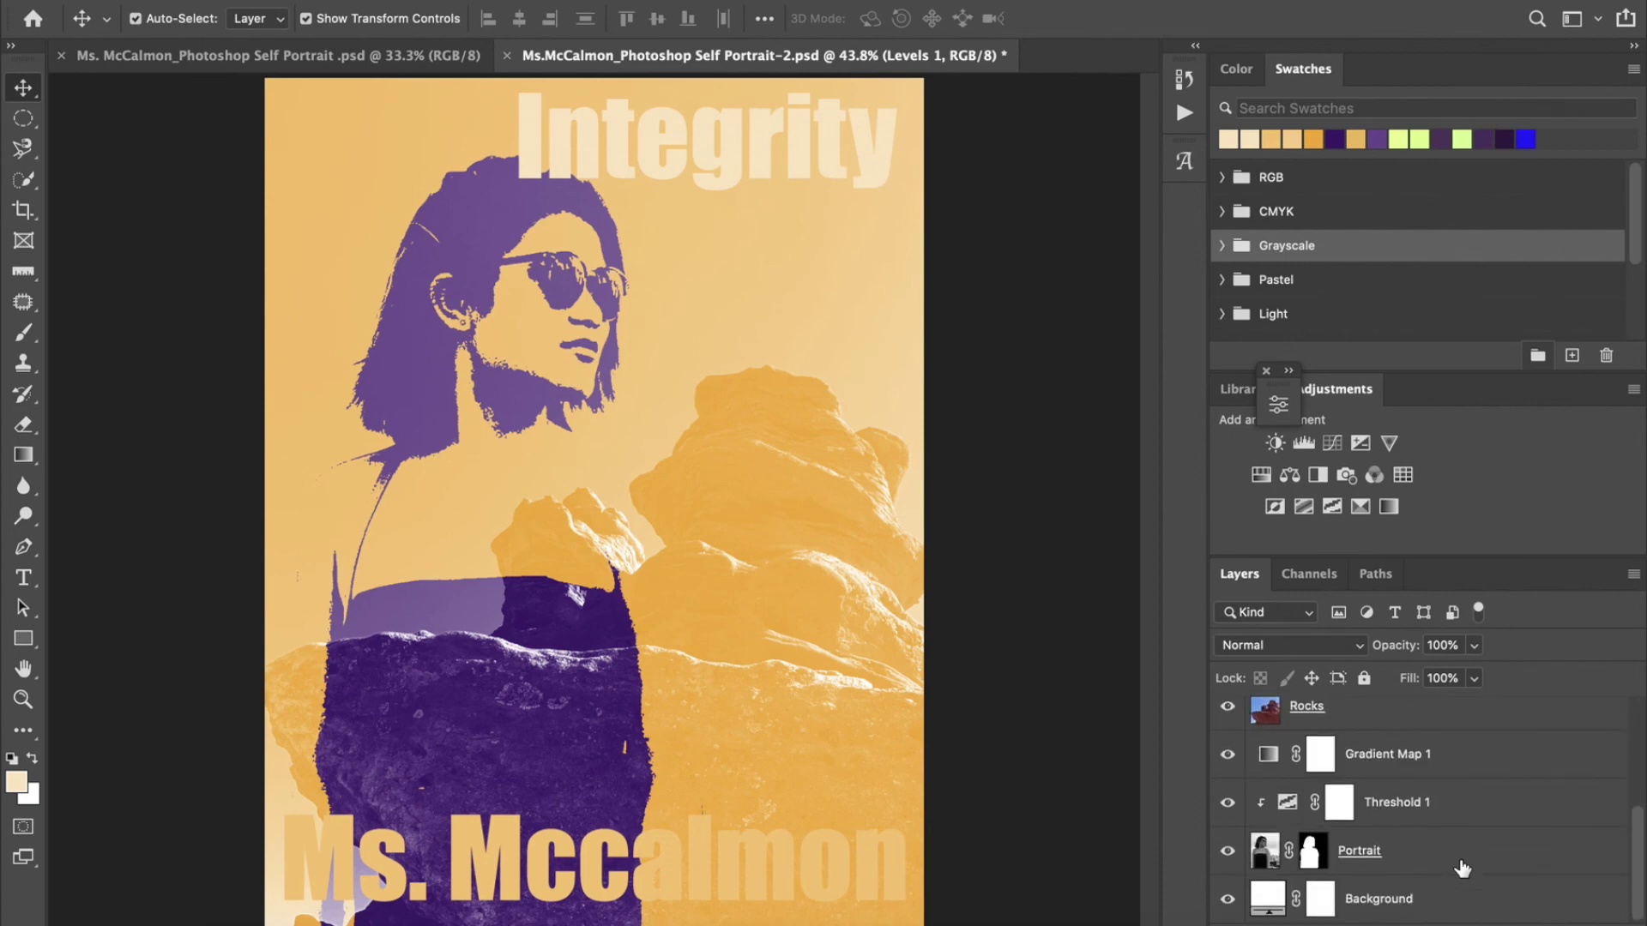
scroll(1462, 868, "up", 5)
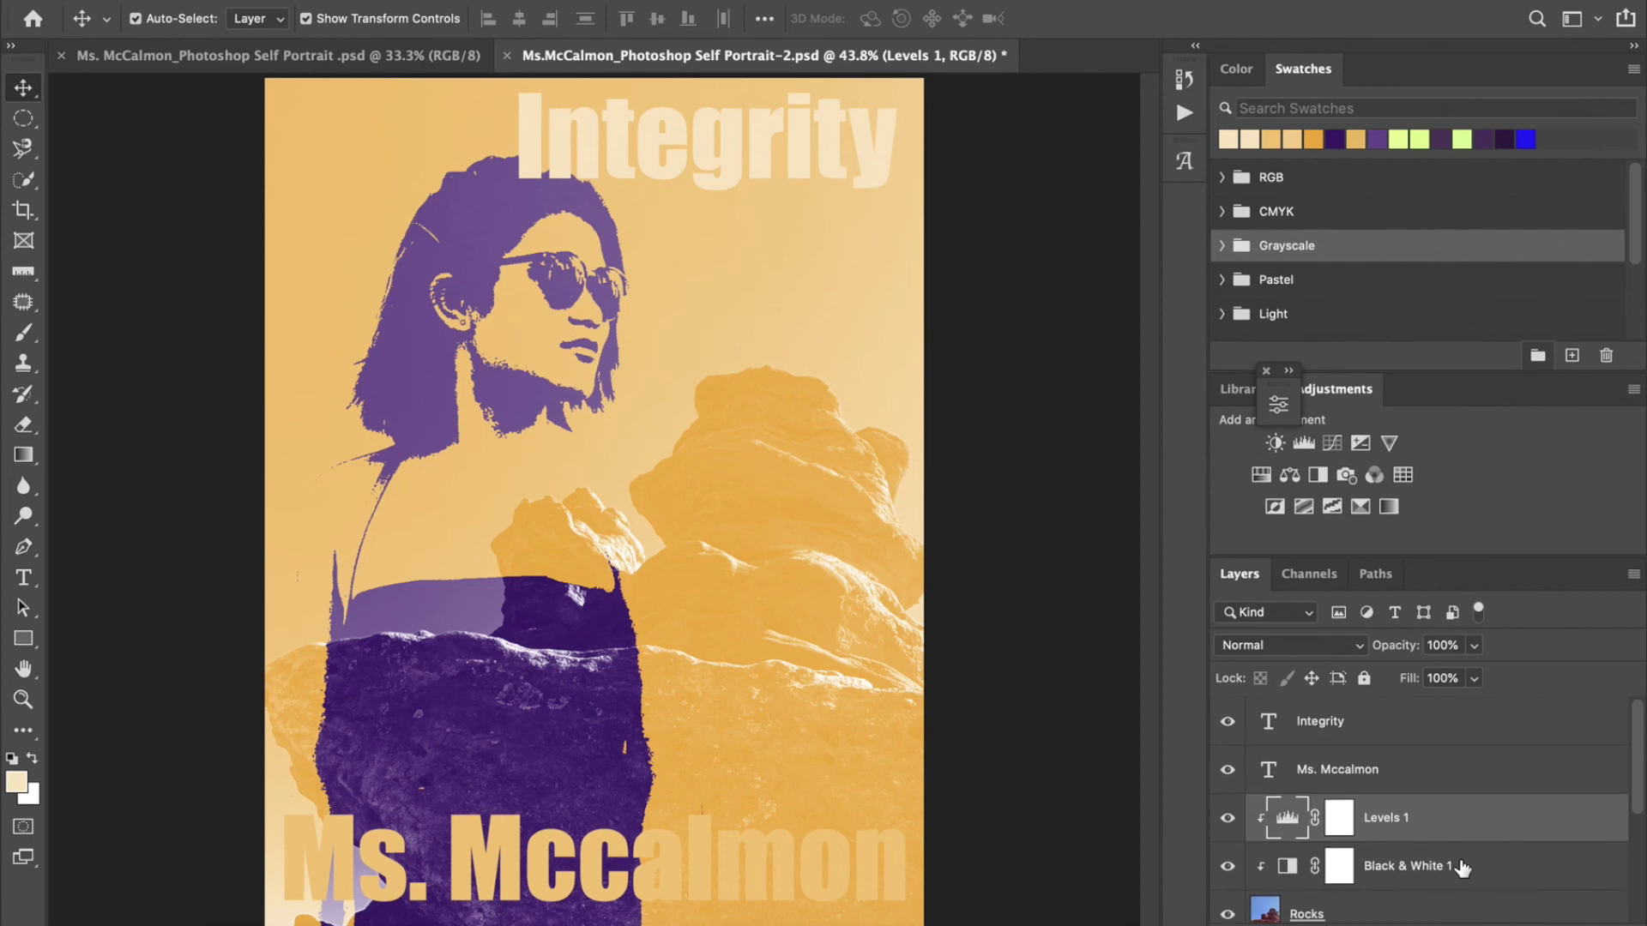